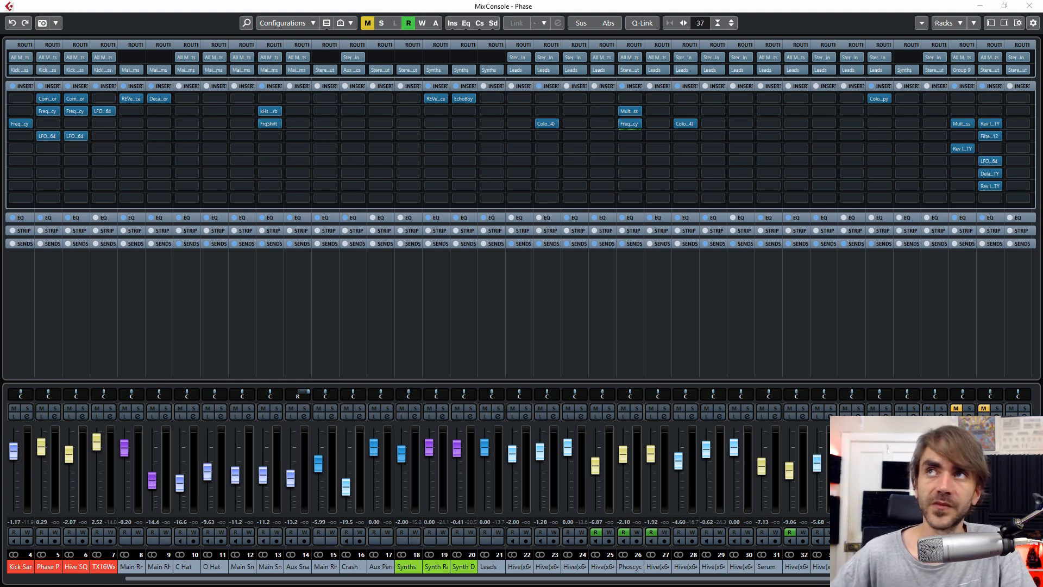
Step: Show the MixConsole's channel sidebar and open its change history
left_click(991, 23)
left_click(61, 43)
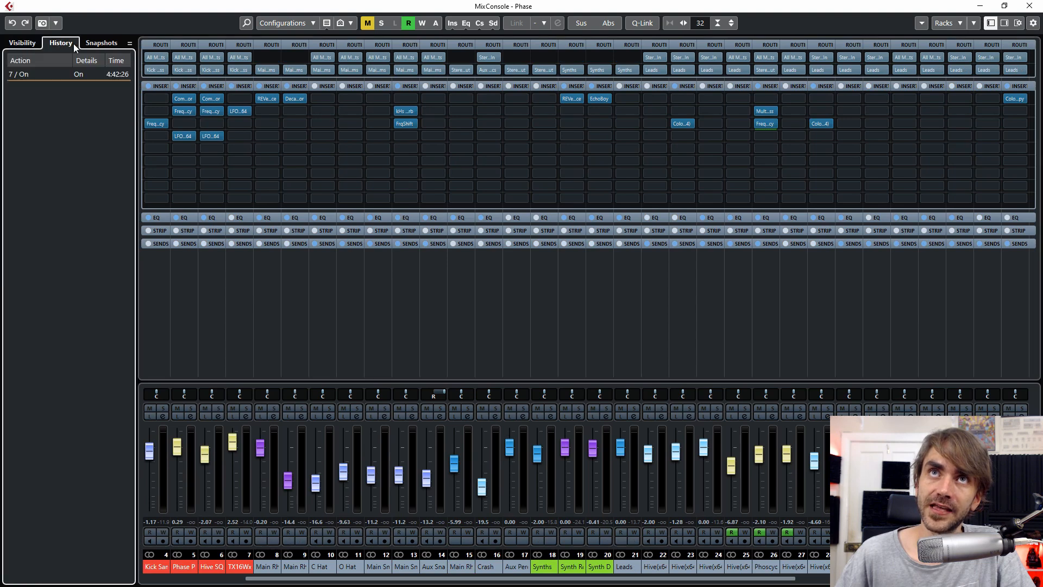
left_click(102, 43)
left_click(61, 43)
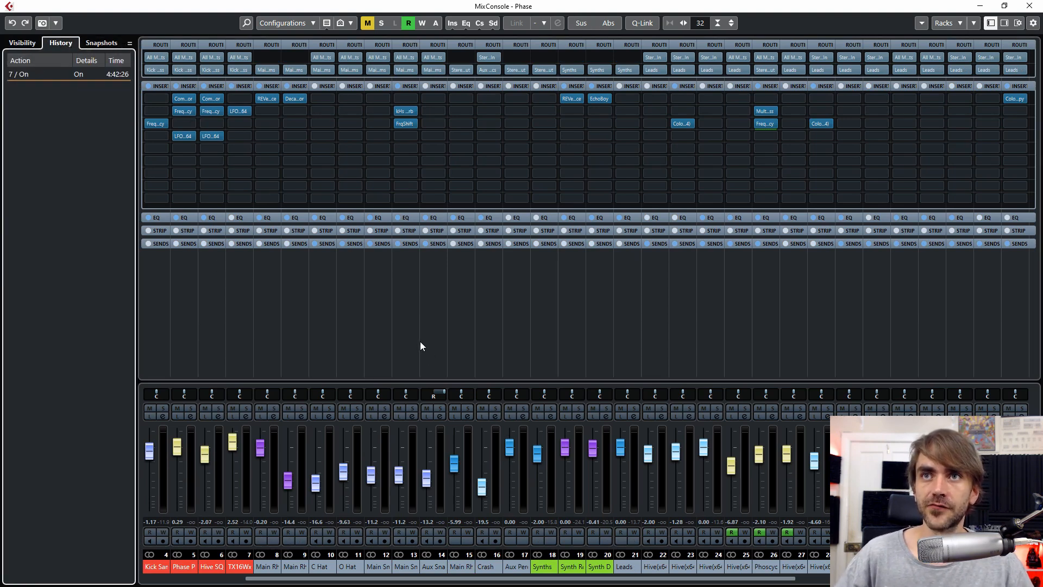
Step: Select the Crash channel in the MixConsole
left_click(481, 348)
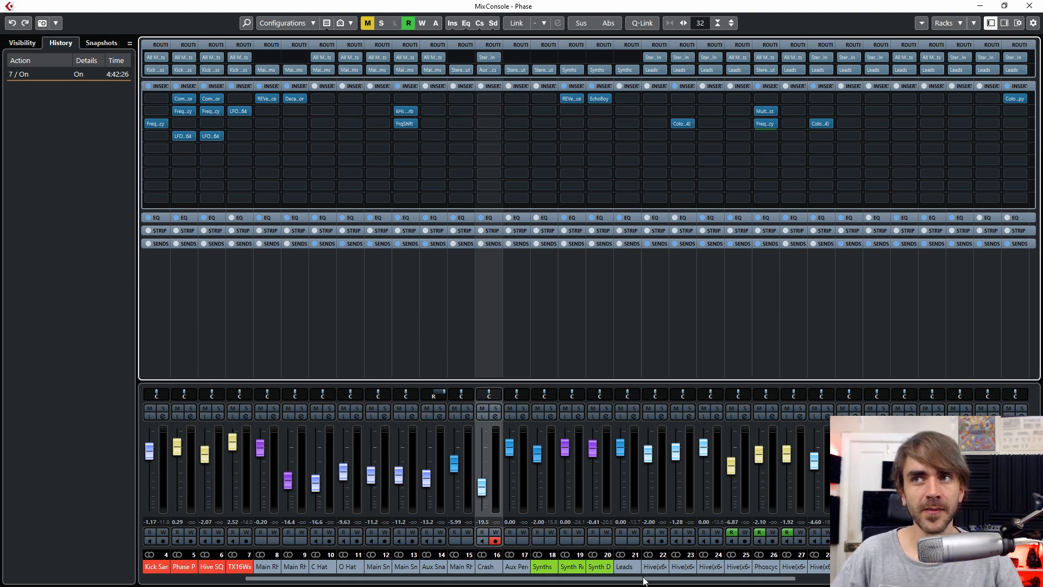
scroll(633, 580, "left", 5)
scroll(633, 580, "left", 1)
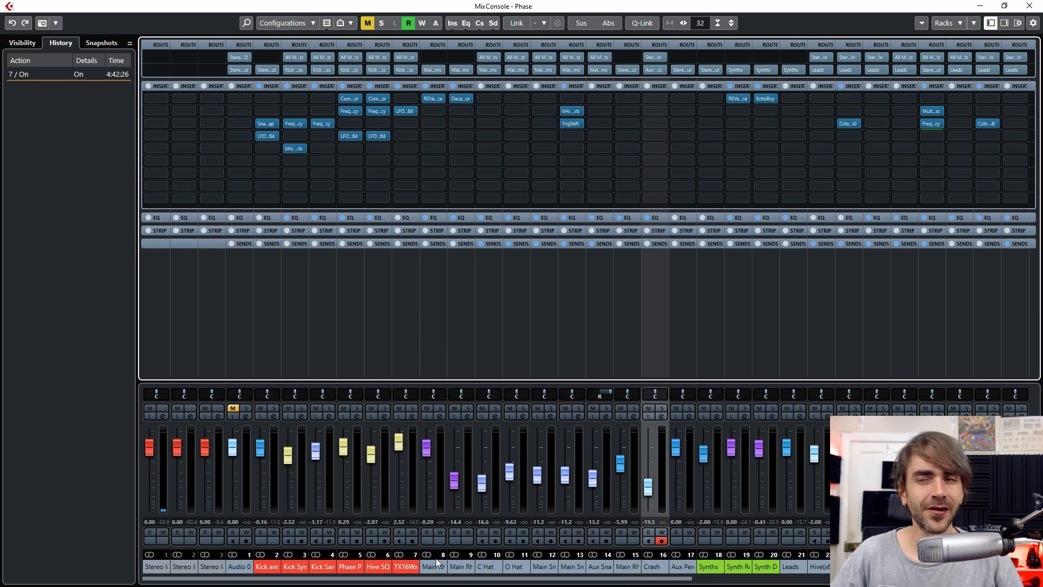
left_click(43, 22)
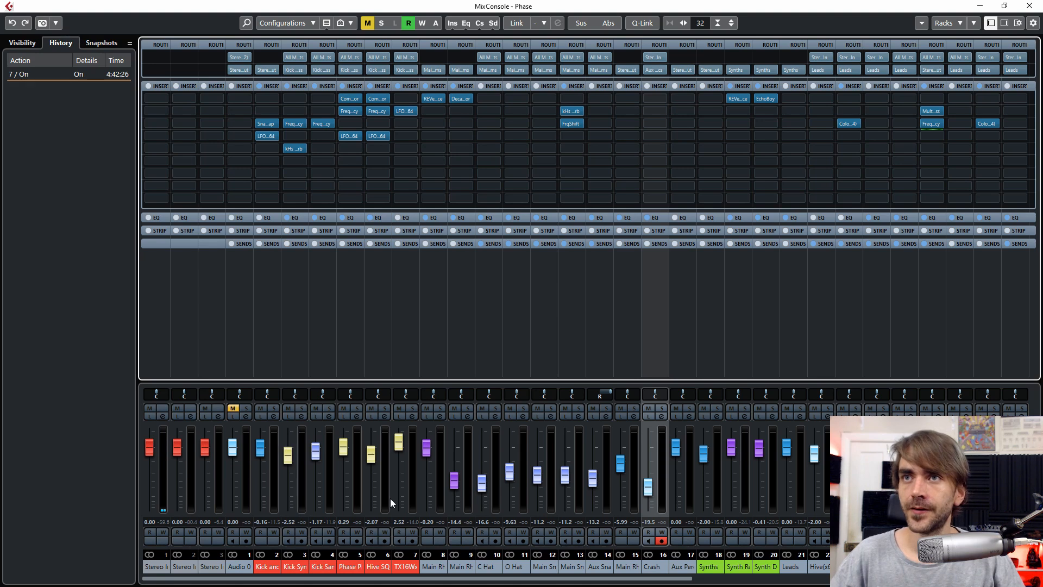
Step: Lower the faders: Synth Reverb to -5.98, Synth Delay -9.33, Aux Percs -8.06, Main Rhythms Reverb -3.53, Main Rhythms Distortion -17.2, TX16Wx 01 -2.53
left_click_drag(731, 449, 758, 477)
left_click_drag(676, 449, 672, 478)
left_click_drag(427, 449, 454, 485)
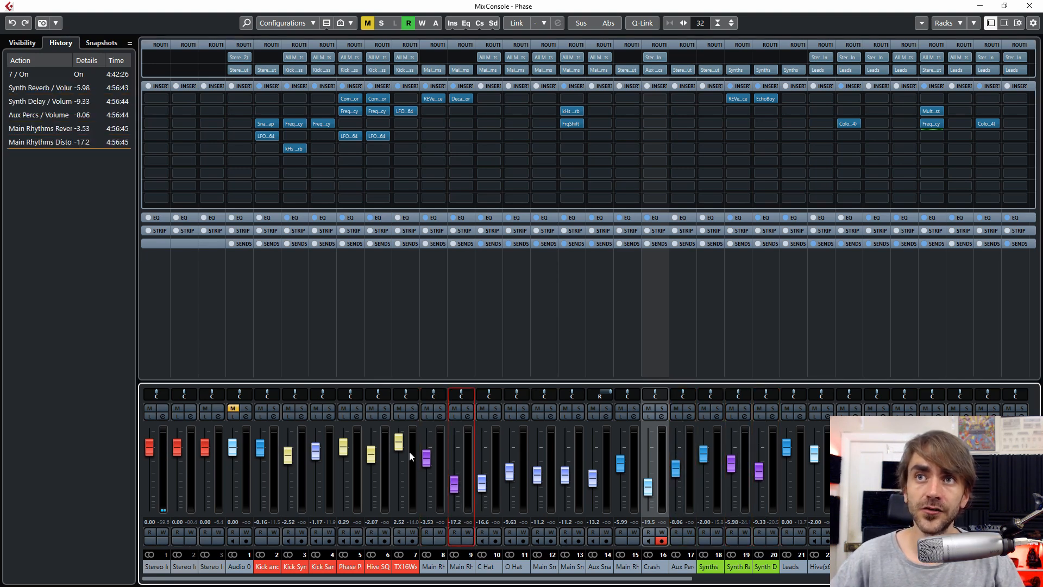
left_click_drag(400, 451, 394, 463)
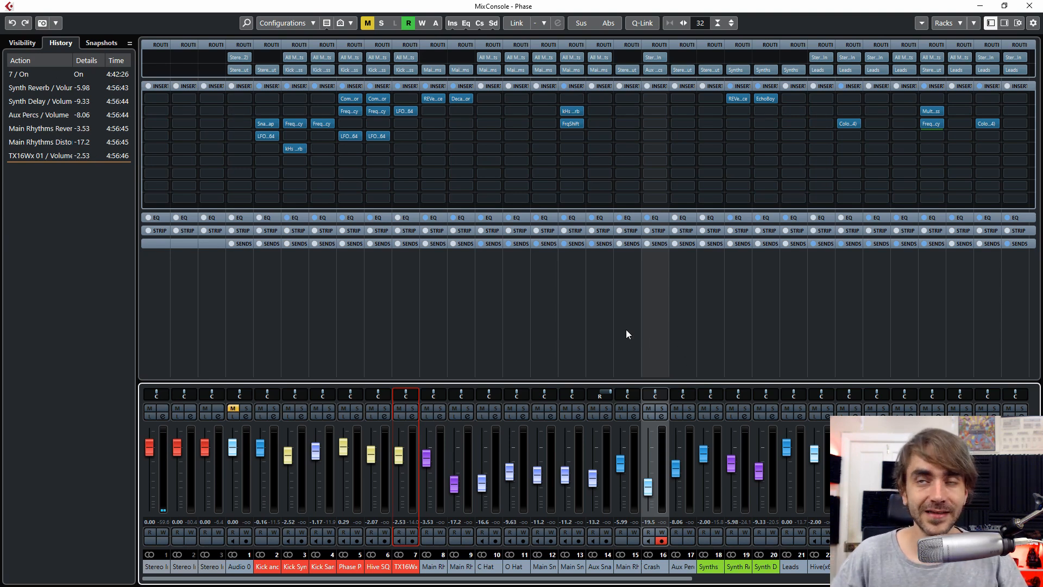
Step: Move the MixConsole window aside to expose the project window behind it, and maximize it again
left_click_drag(887, 7, 821, 180)
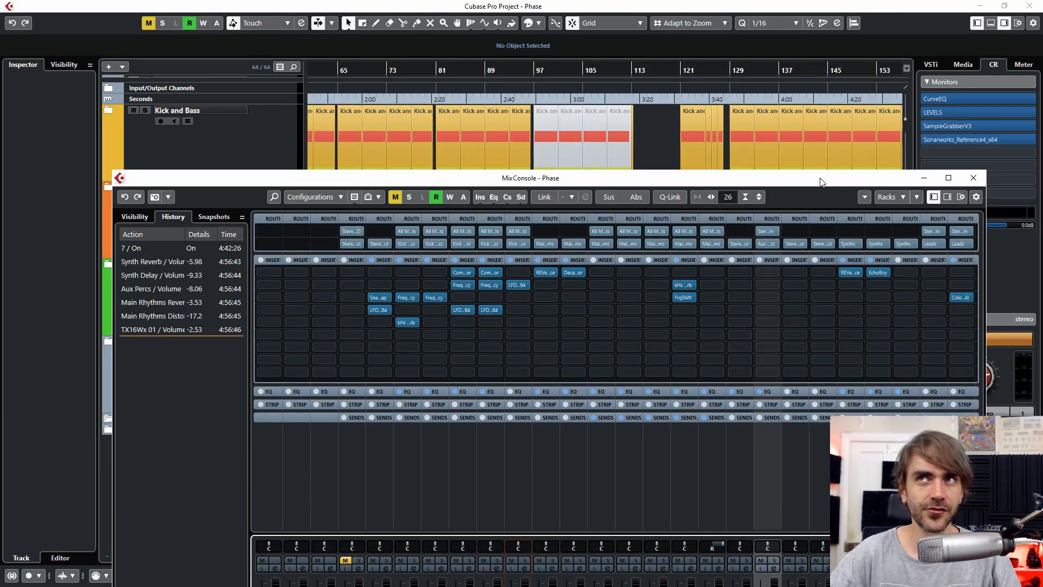
double_click(822, 181)
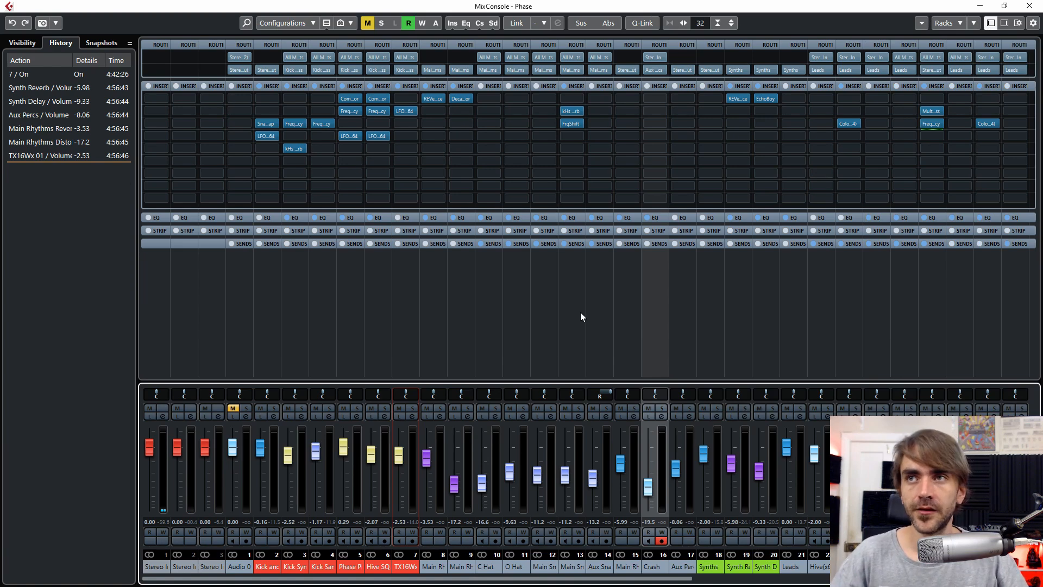
Step: Undo the TX16Wx 01 volume change using the MixConsole history
left_click(56, 119)
left_click_drag(64, 103, 49, 167)
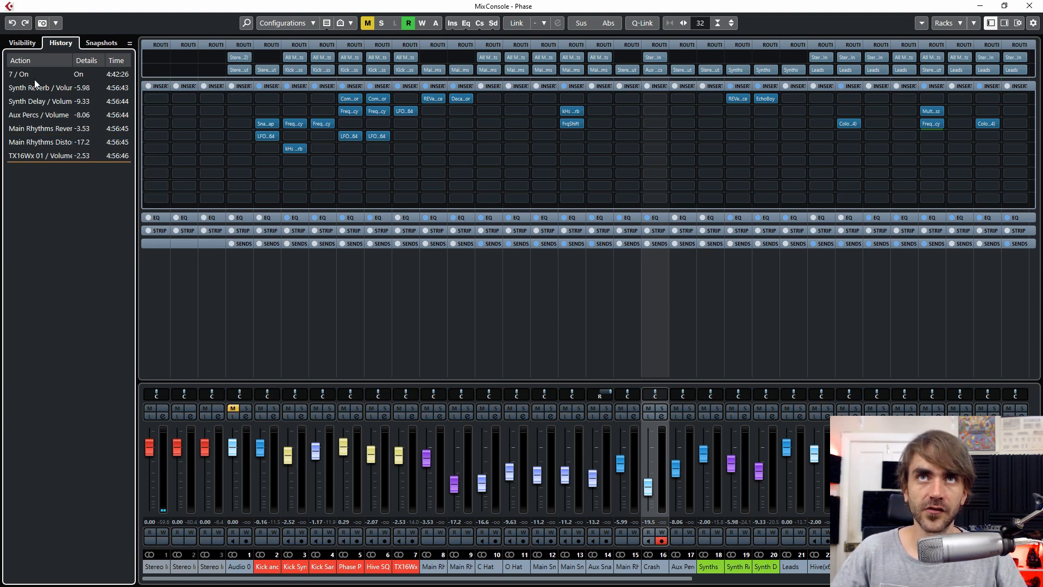
left_click(80, 109)
left_click(61, 154)
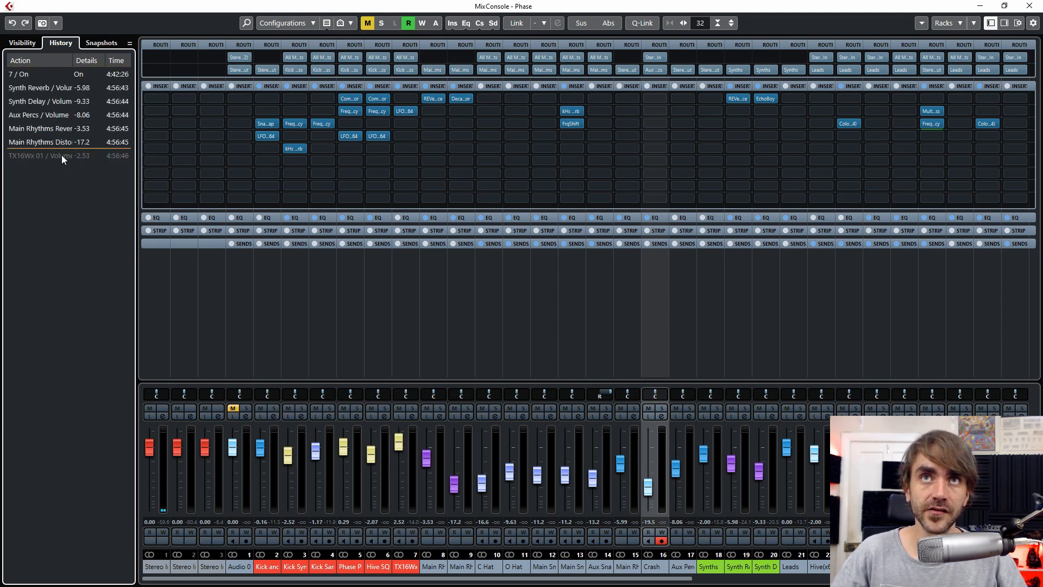
left_click(56, 23)
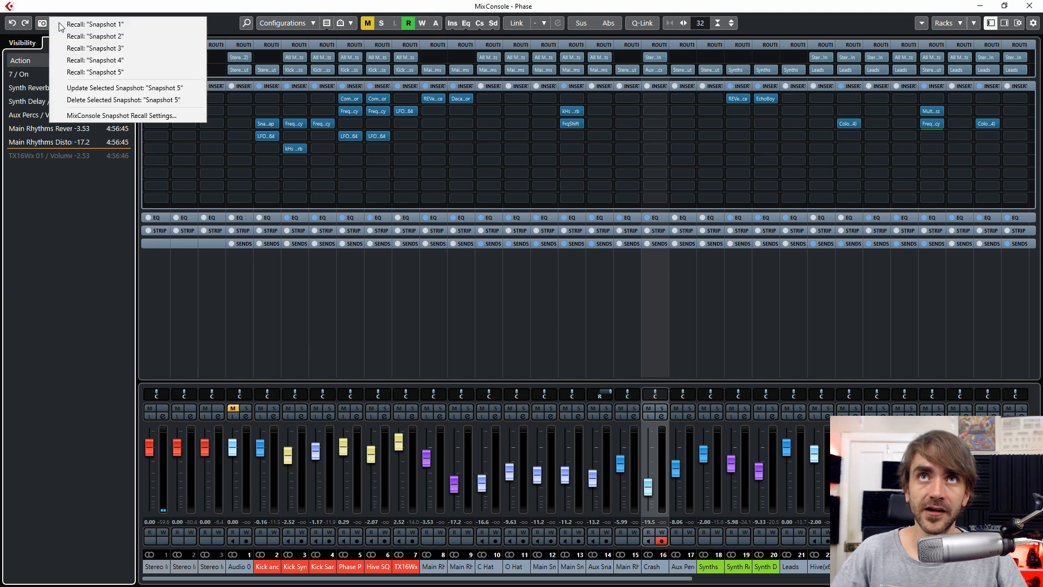
left_click(120, 74)
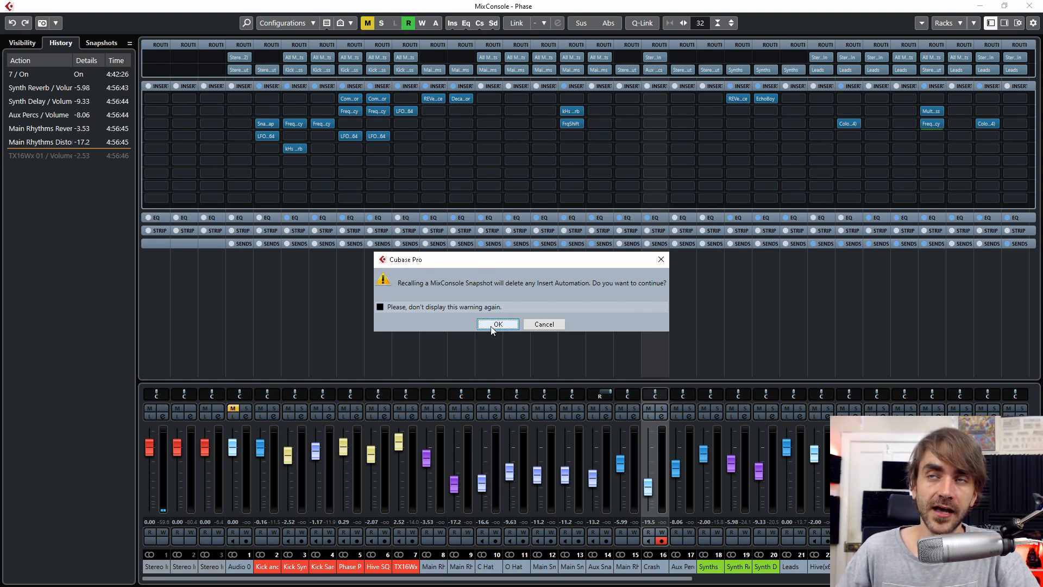
left_click(544, 324)
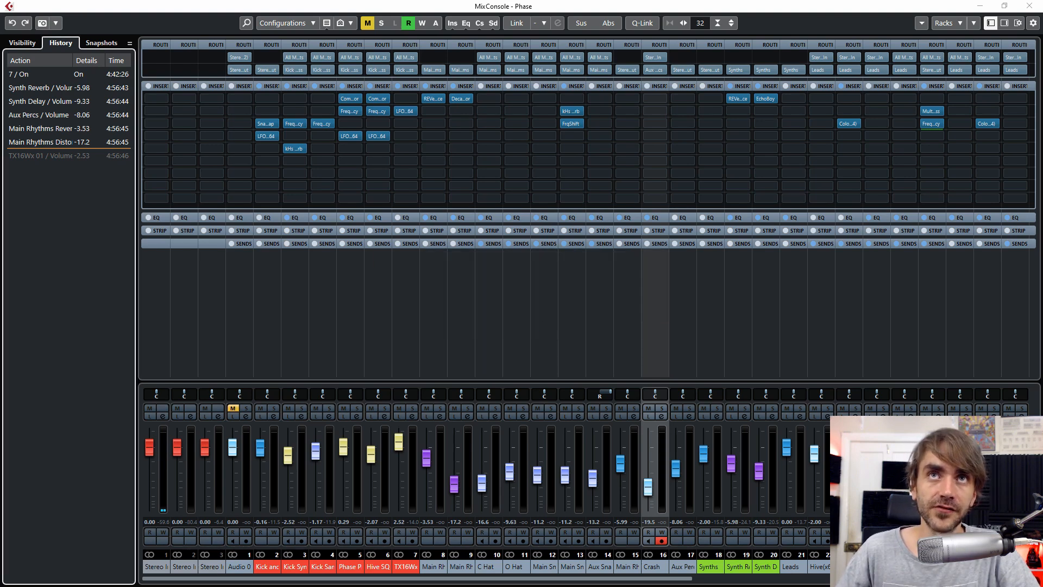
Step: Revert all listed mixer changes back to before the first entry in the MixConsole history
left_click(22, 79)
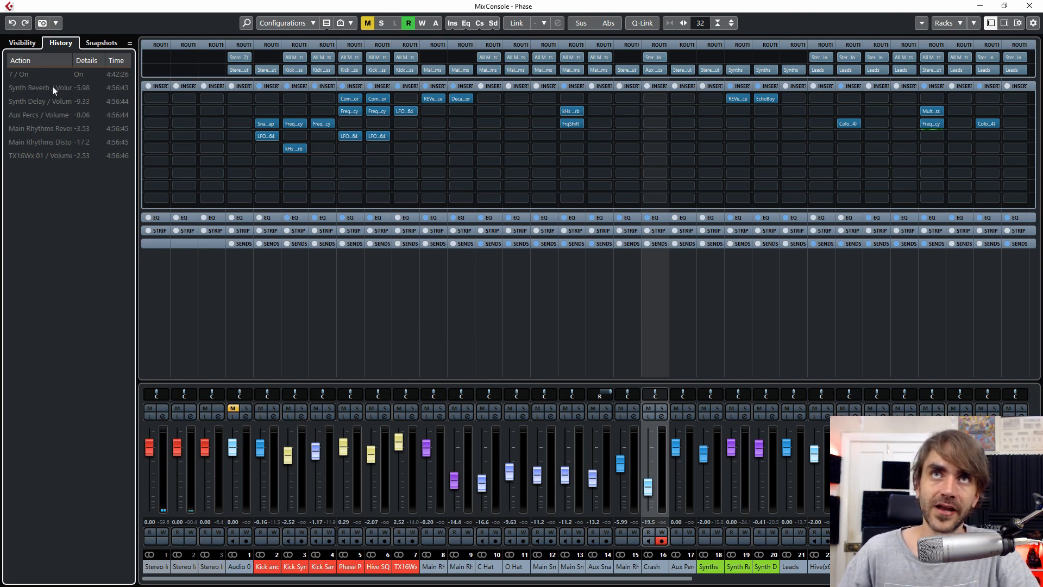
Step: Hide the Stereo In, Stereo In 7, Stereo In 8, Audio 02, Record Group and Group 9 channels using the channel visibility list
left_click(23, 44)
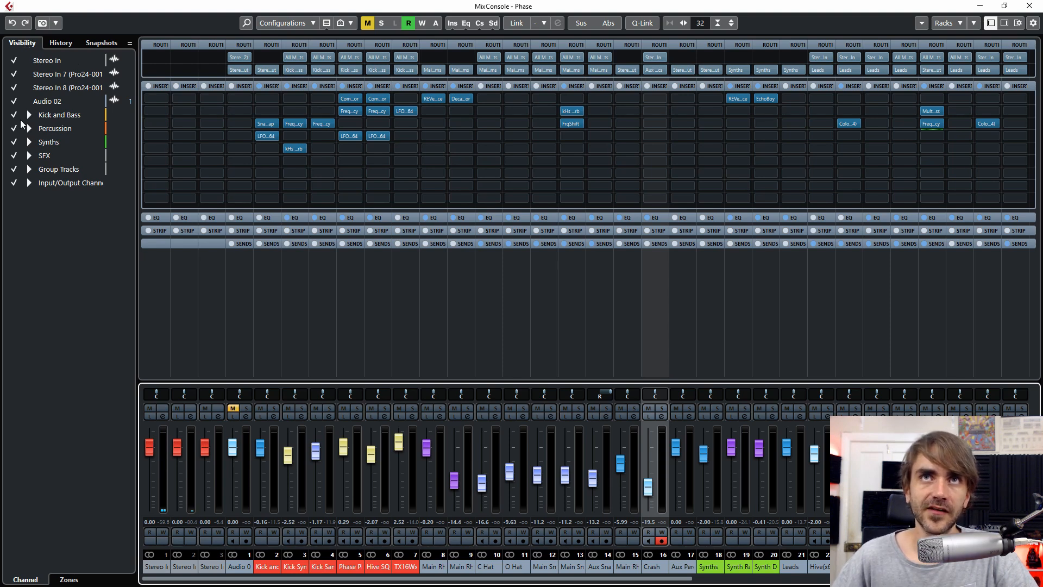
left_click(13, 101)
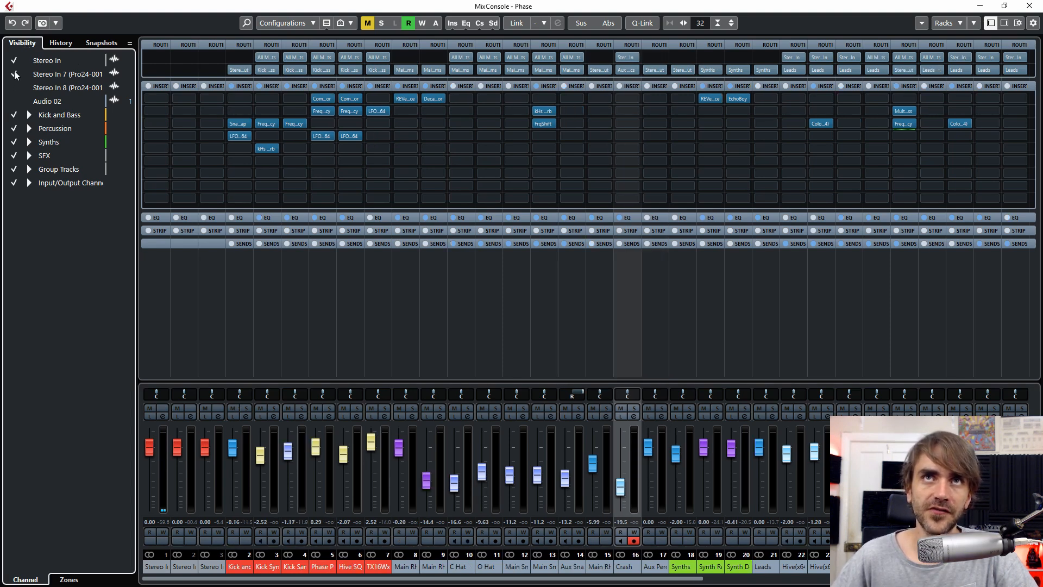
left_click(14, 73)
left_click(13, 60)
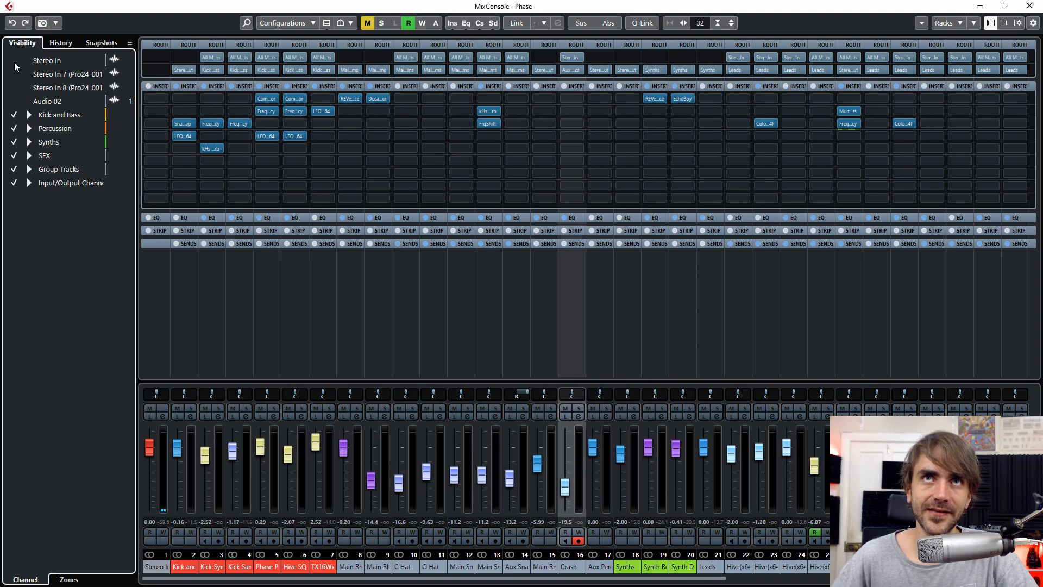
left_click(29, 169)
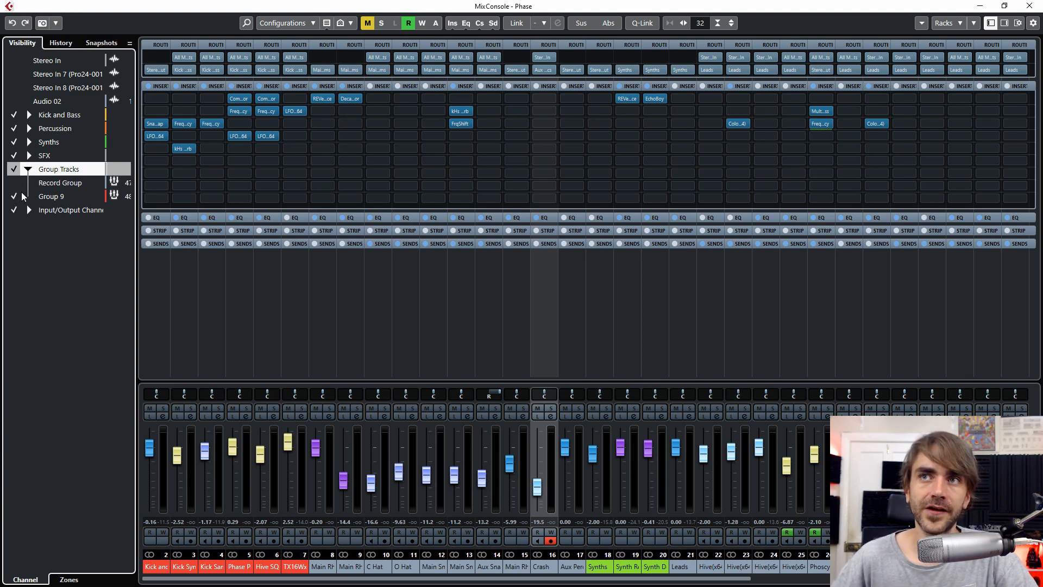
left_click(15, 196)
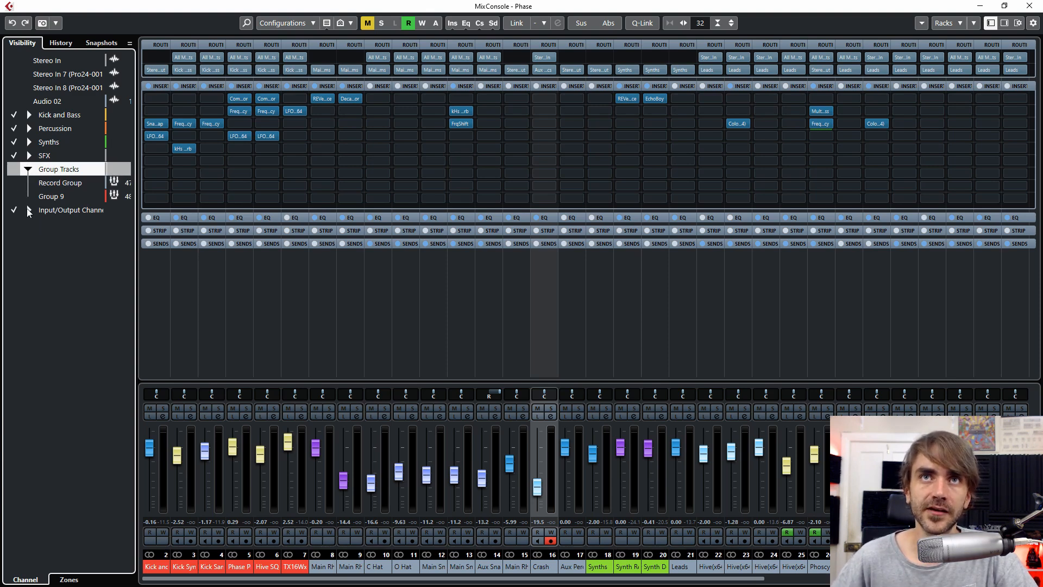
left_click(29, 211)
left_click(14, 210)
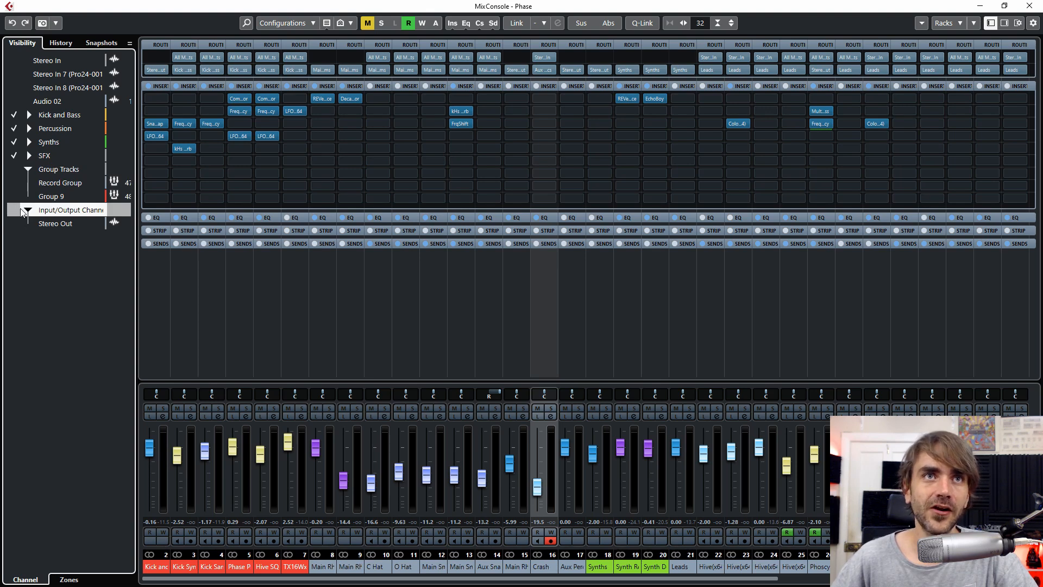
left_click(14, 209)
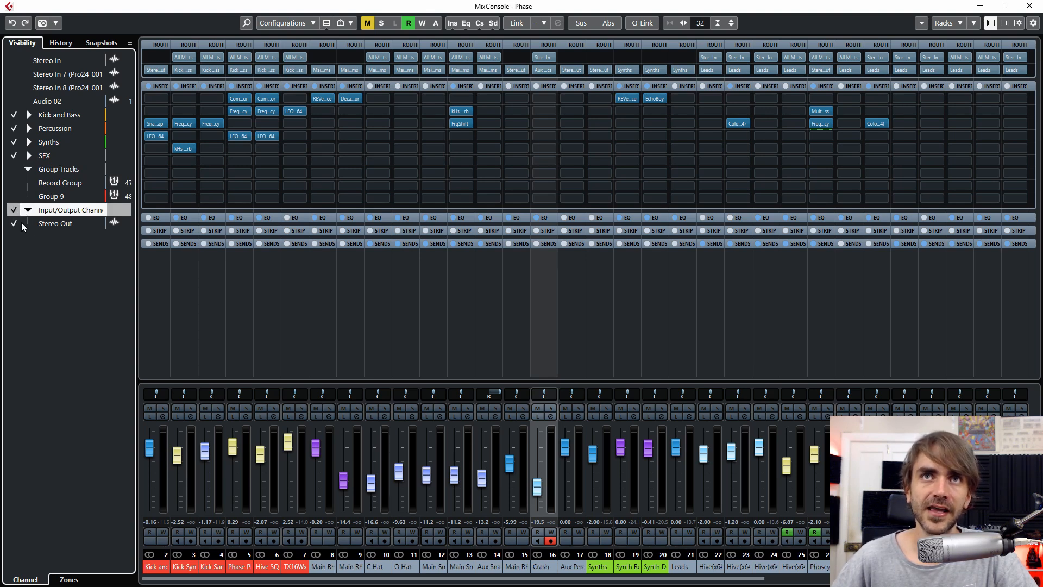
left_click(29, 210)
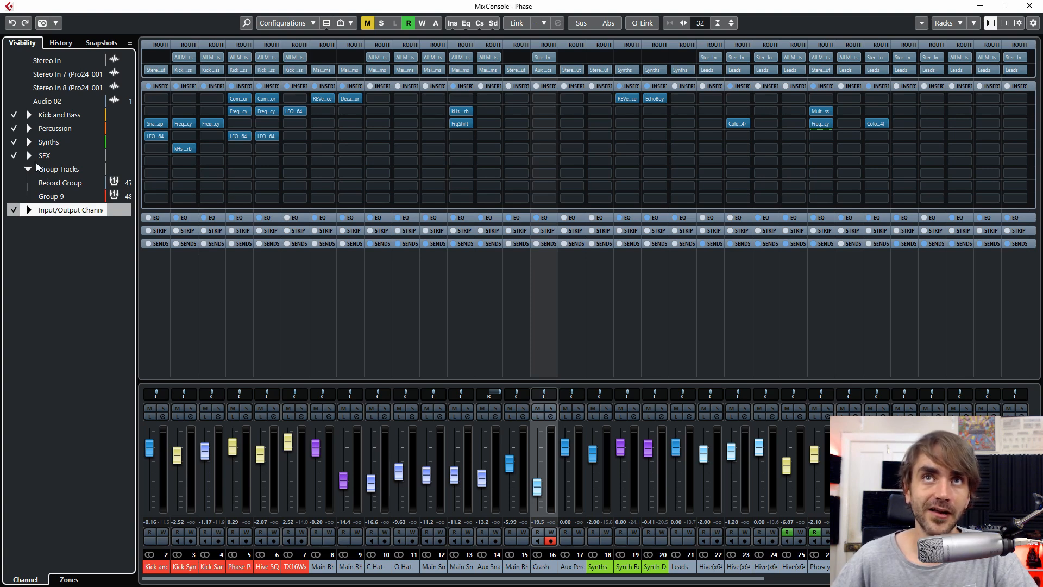
Step: Hide the Kick Synth and Phase Plant 01 channels inside the Kick and Bass folder, and collapse the folder
left_click(29, 114)
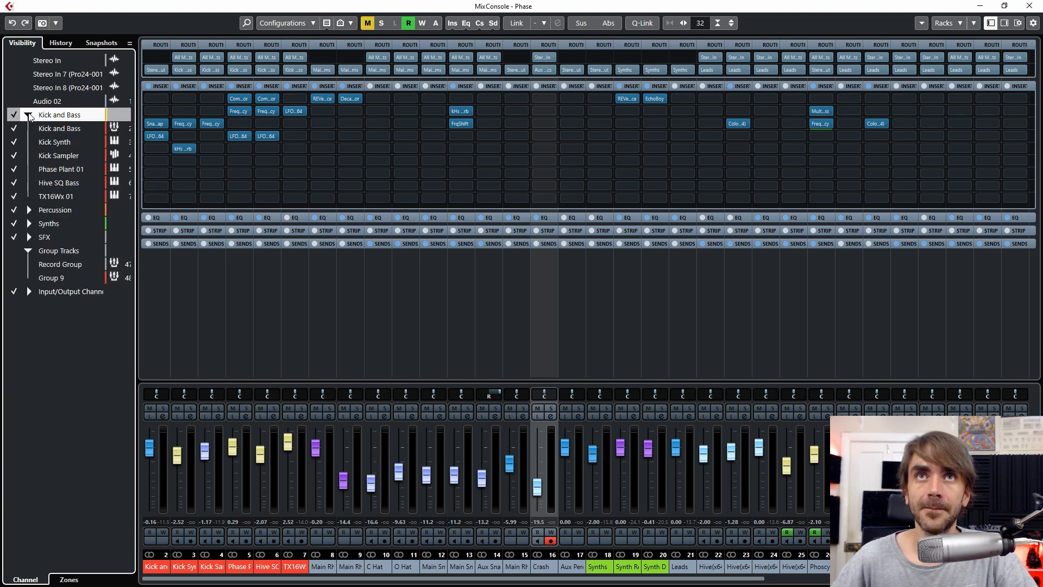
left_click(13, 142)
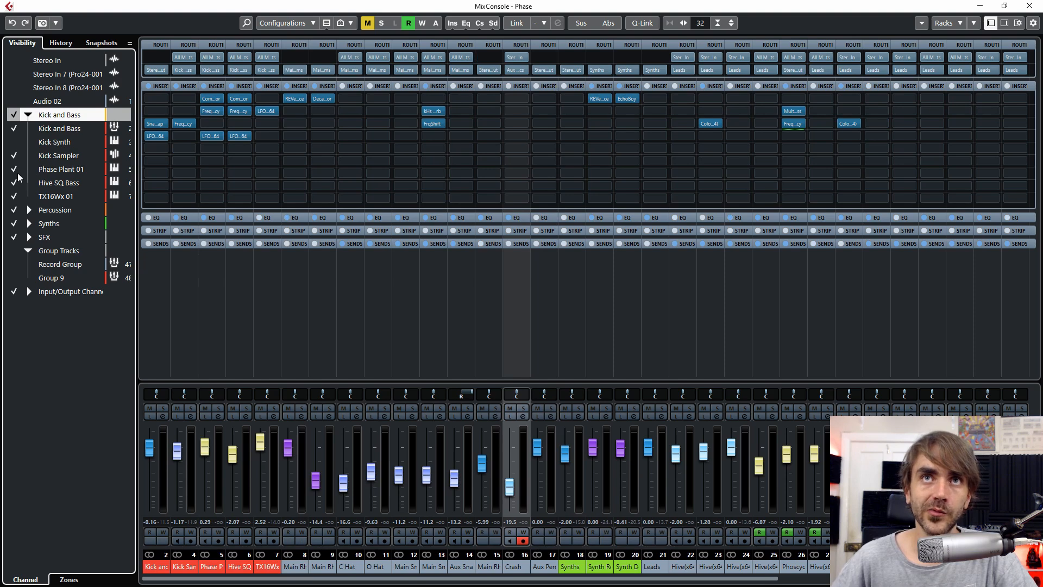
left_click(28, 105)
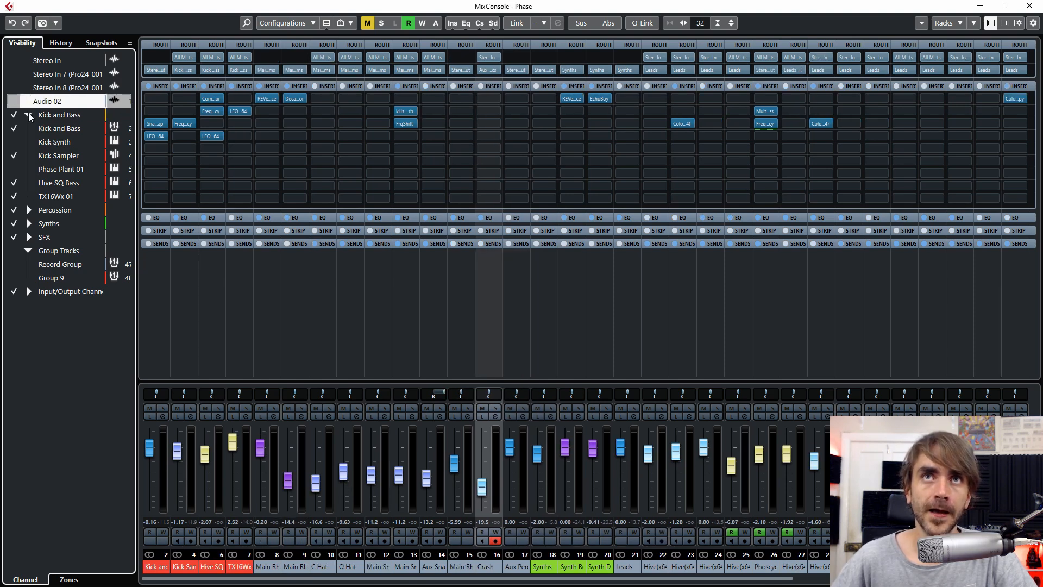
left_click(28, 115)
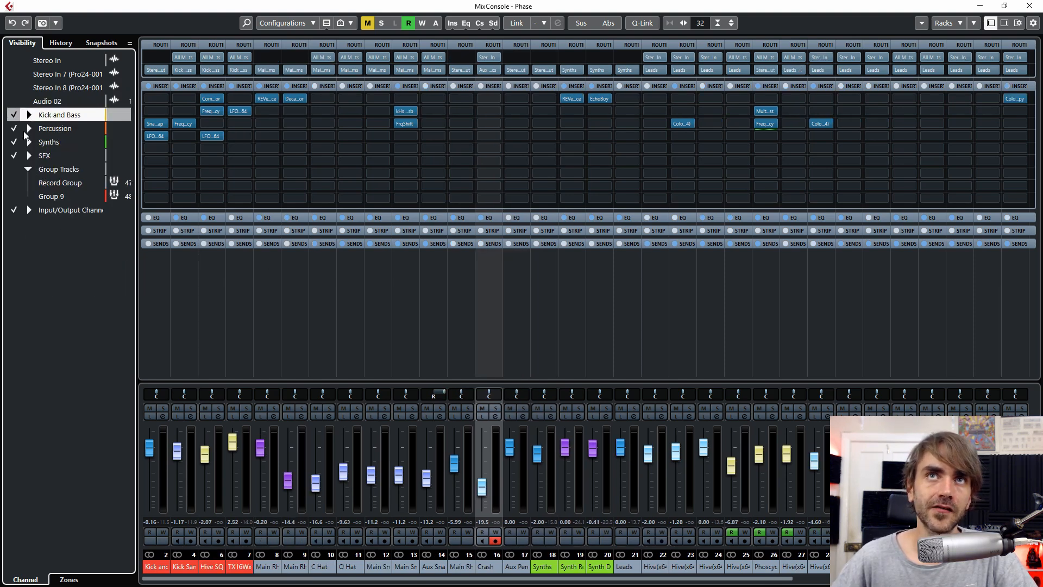
Step: Examine the contents of the Percussion and Synths folders in the channel visibility list
left_click(28, 129)
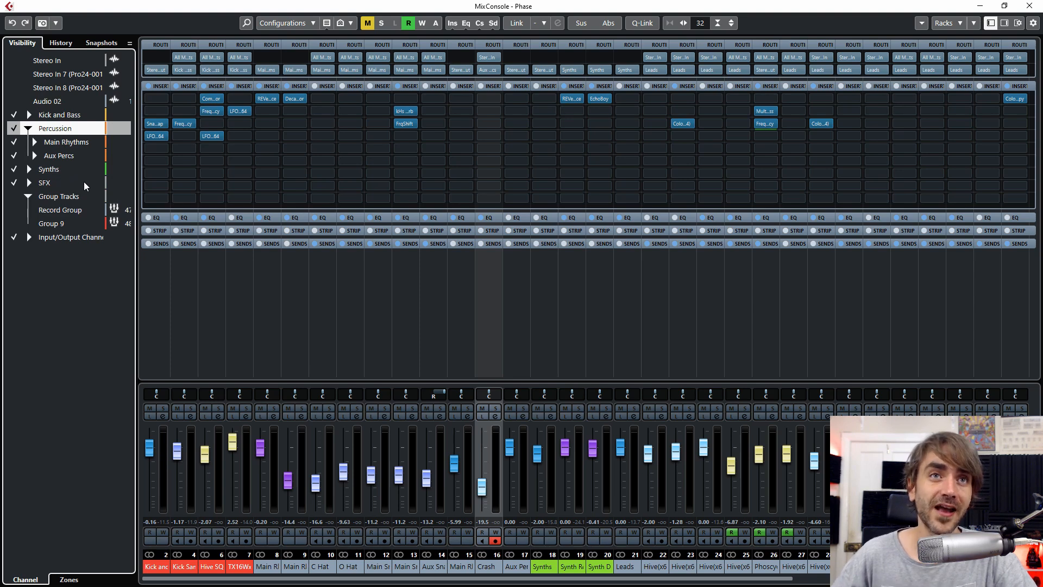
left_click(34, 156)
left_click(34, 155)
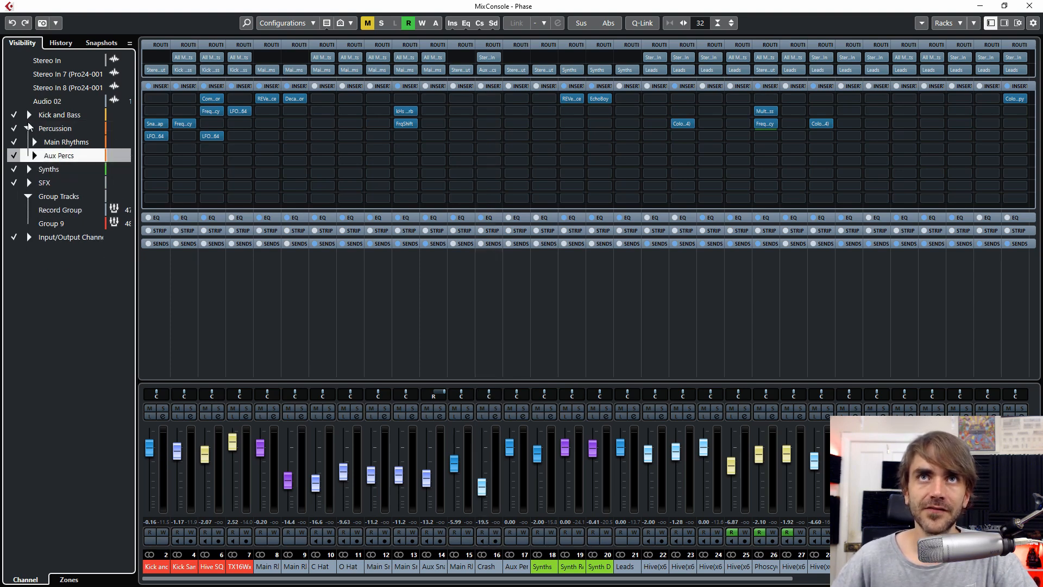
left_click(29, 128)
left_click(30, 143)
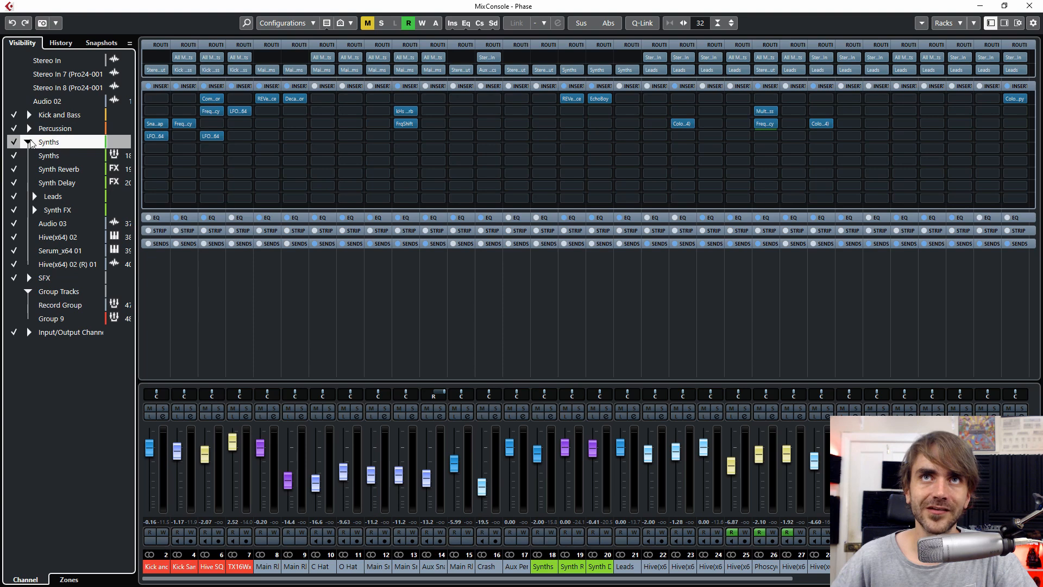
left_click(30, 143)
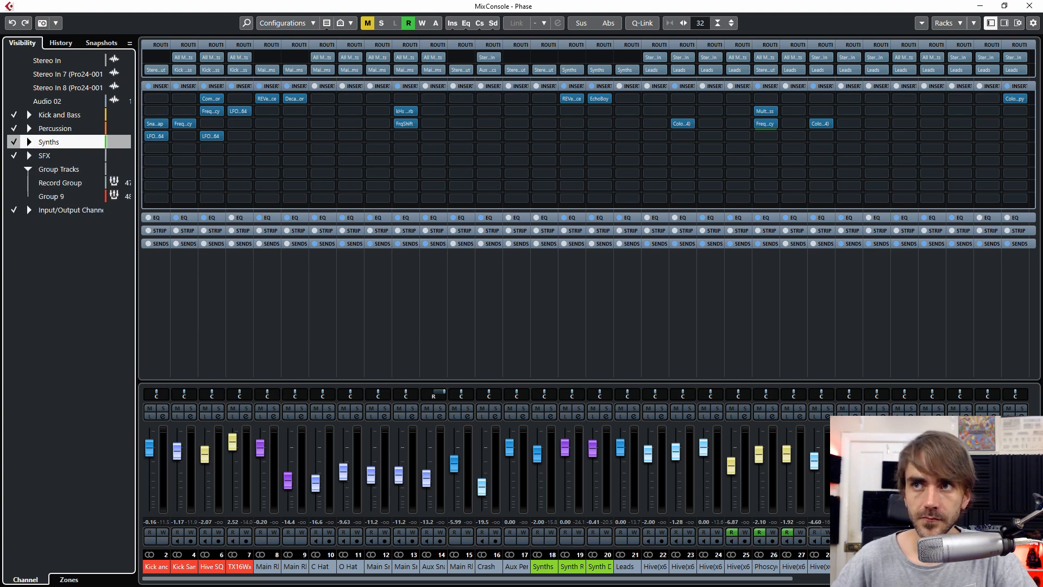
left_click(758, 578)
mouse_move(784, 579)
left_mouse_down()
mouse_move(1025, 579)
mouse_move(784, 580)
left_mouse_up()
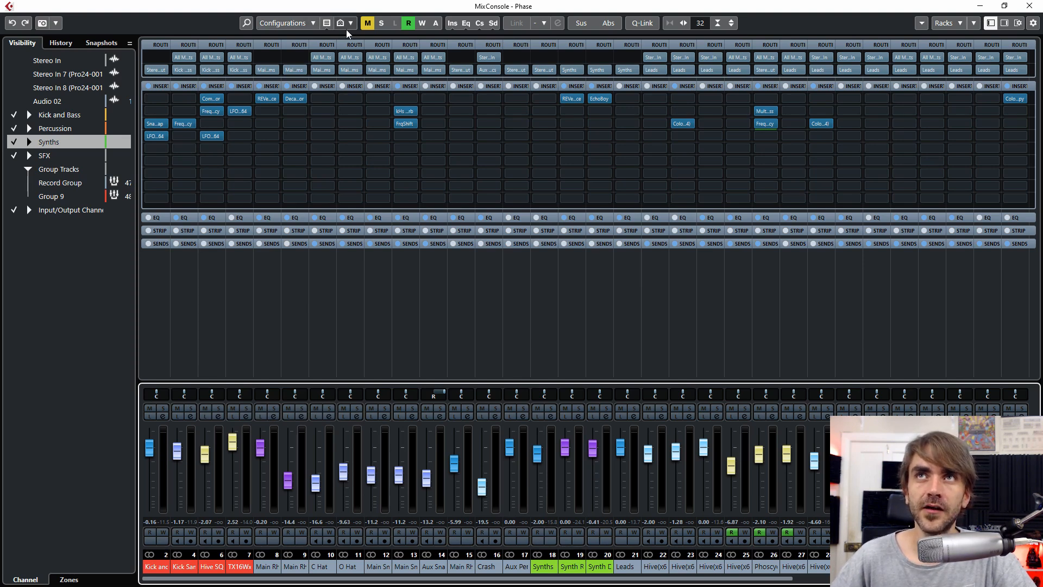
Step: Filter the mixer by channel type, excluding Input Channels and VCA Faders
left_click(325, 25)
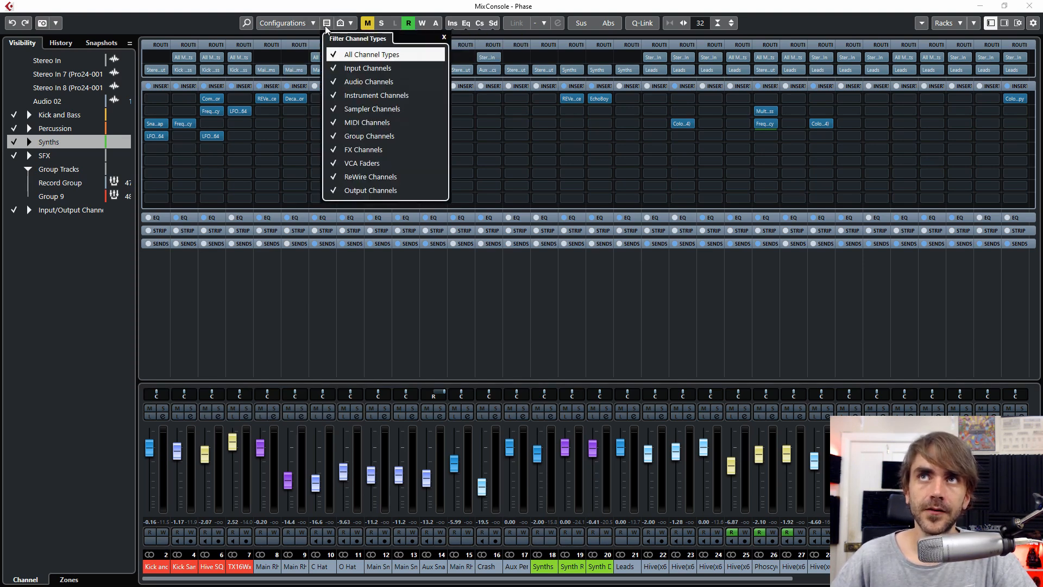
left_click(334, 60)
left_click(333, 56)
left_click(338, 69)
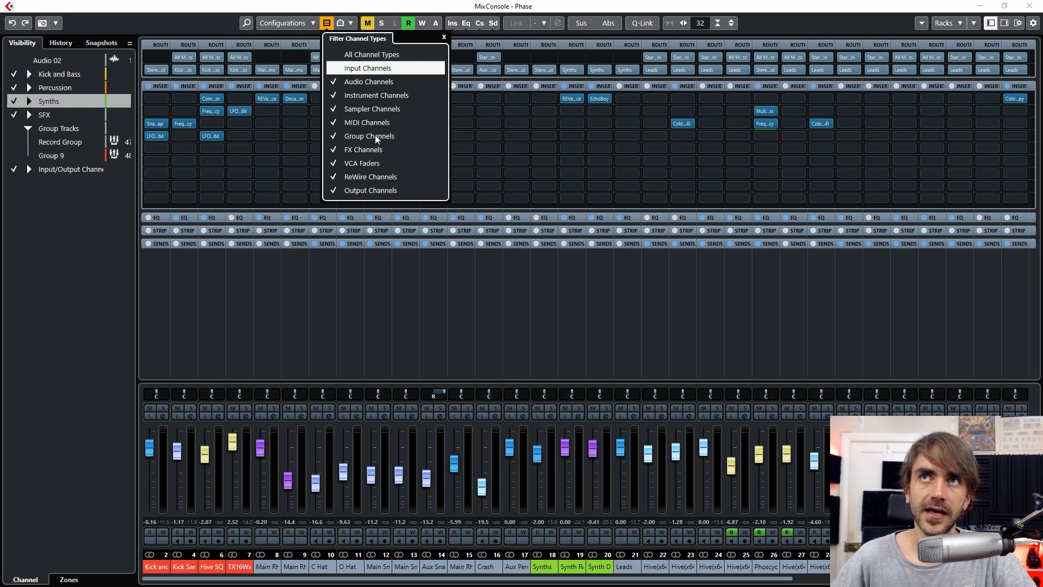
left_click(335, 164)
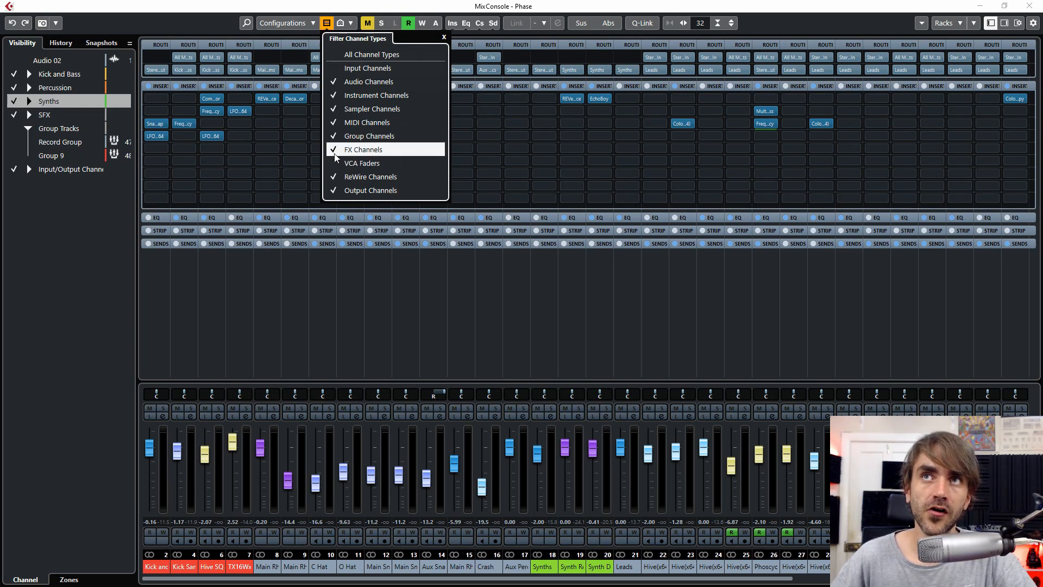
Step: Exclude FX Channels and Group Channels in the channel type filter, and close the filter list
left_click(335, 150)
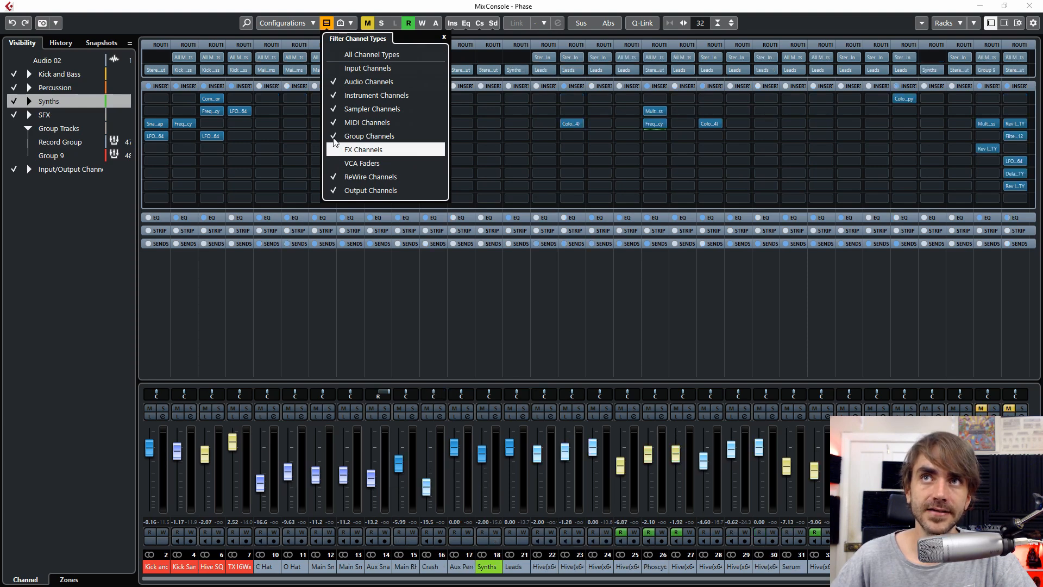
left_click(334, 139)
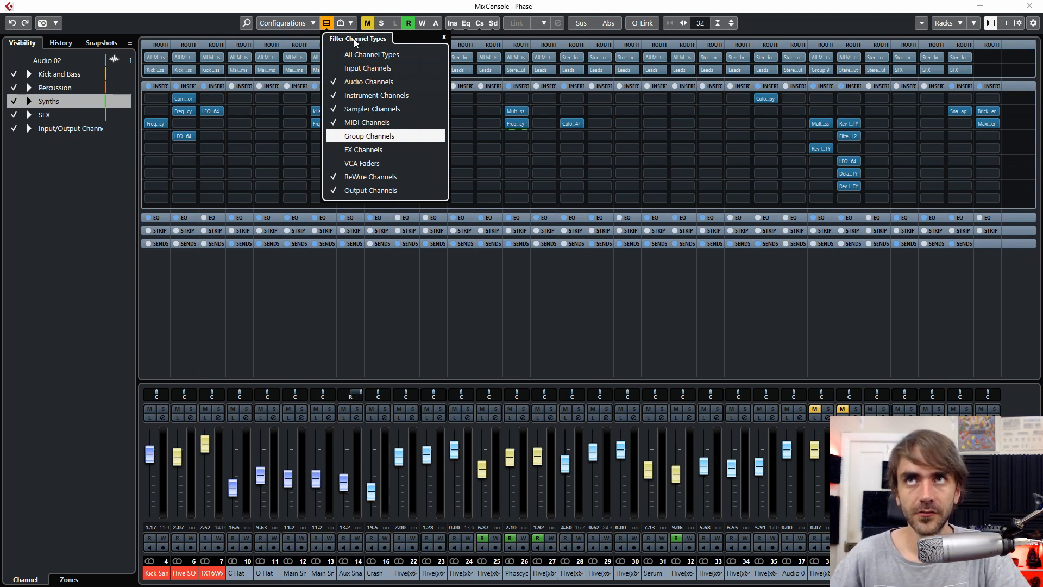
left_click(408, 349)
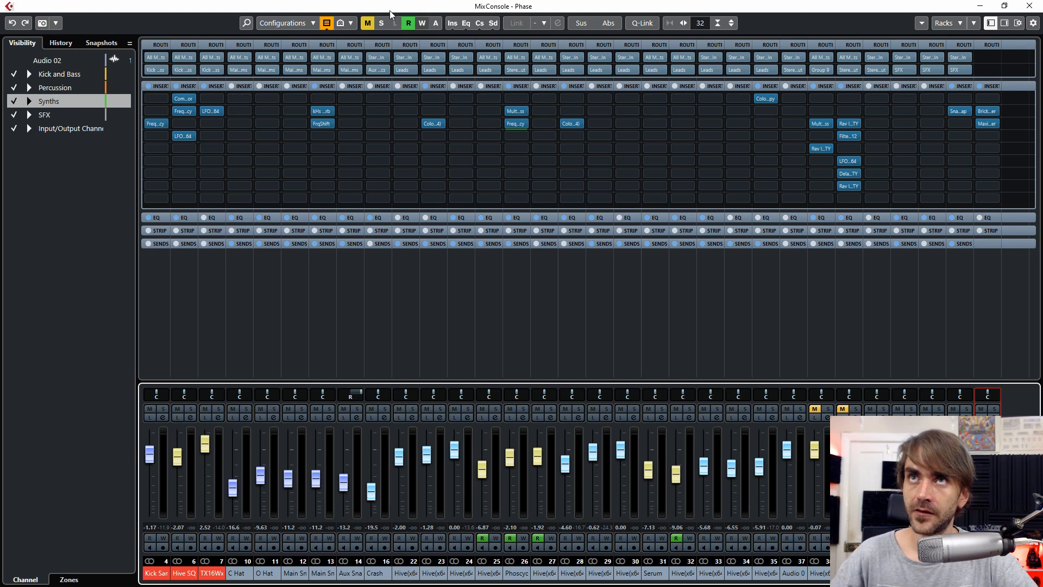
Step: Filter out Audio, Instrument, Sampler and MIDI Channels, include Group Channels again, and close the filter list
left_click(329, 23)
left_click(329, 24)
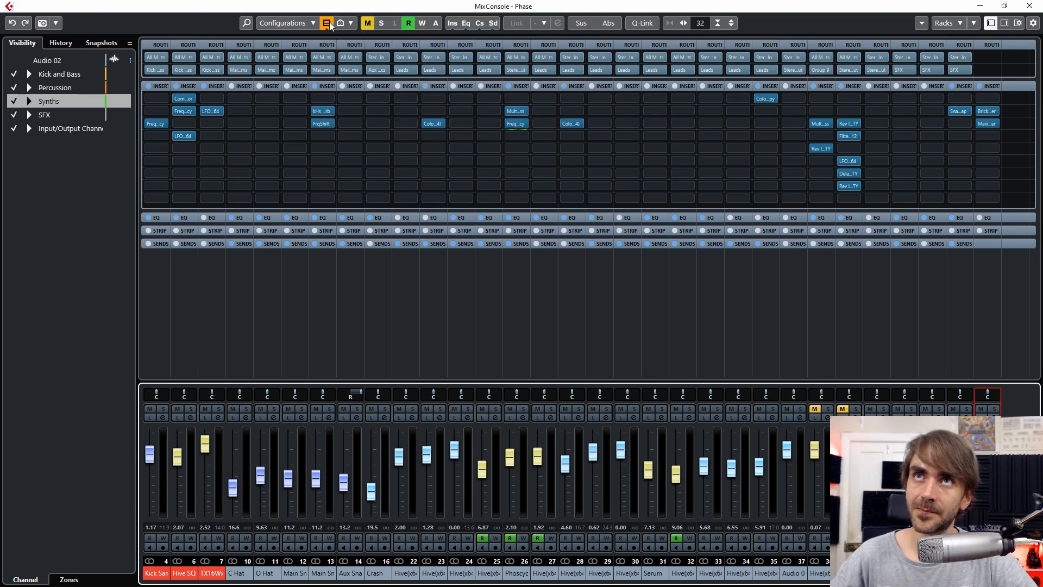
left_click(328, 24)
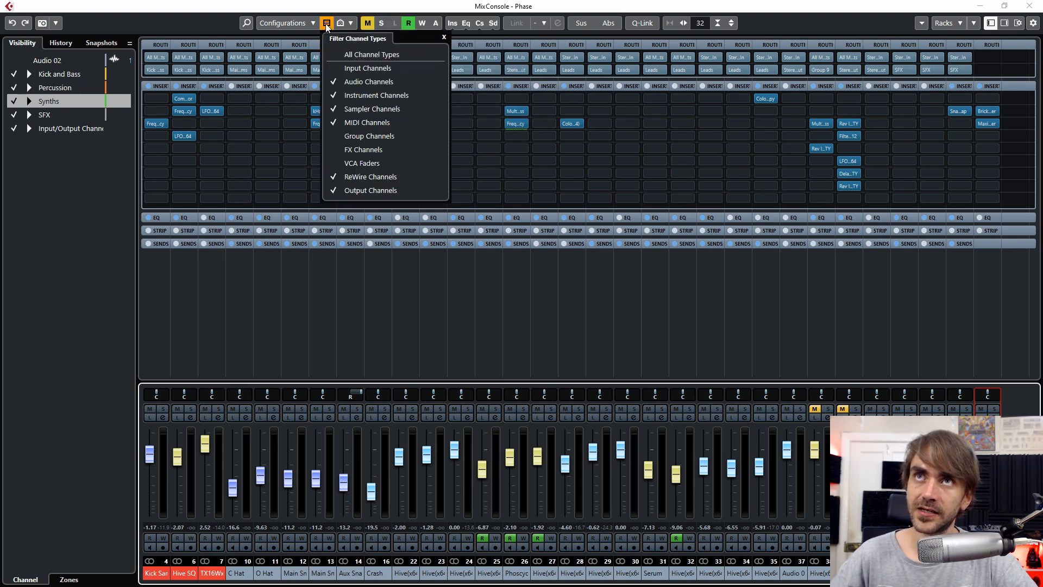
left_click(336, 82)
left_click(335, 96)
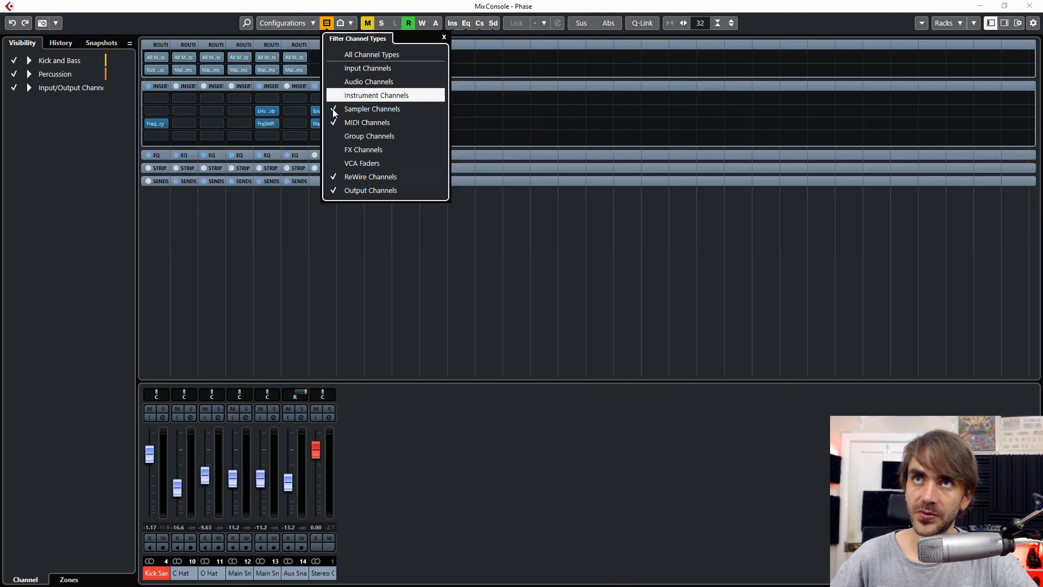
left_click(334, 110)
left_click(334, 123)
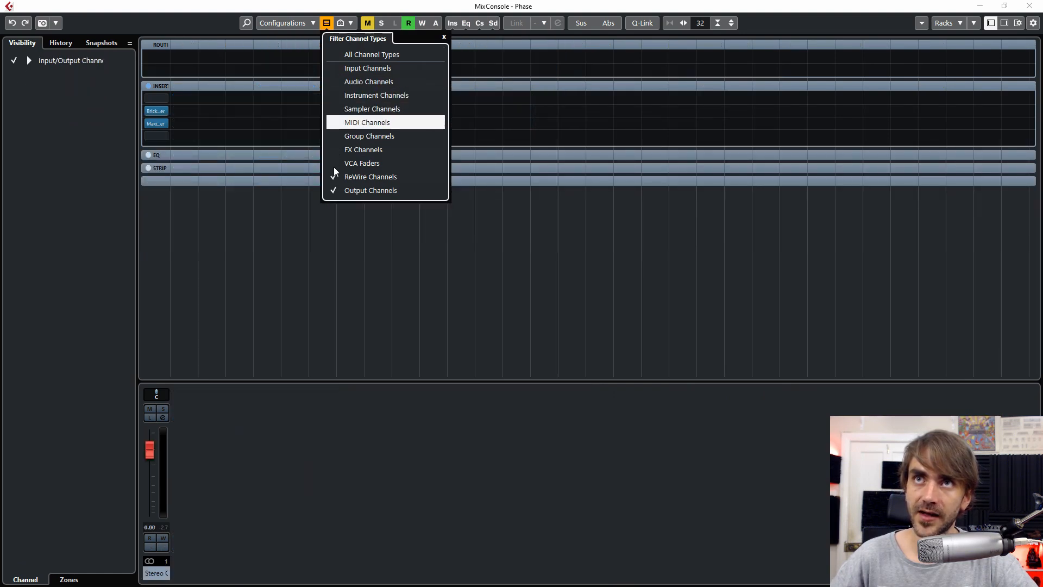
left_click(337, 137)
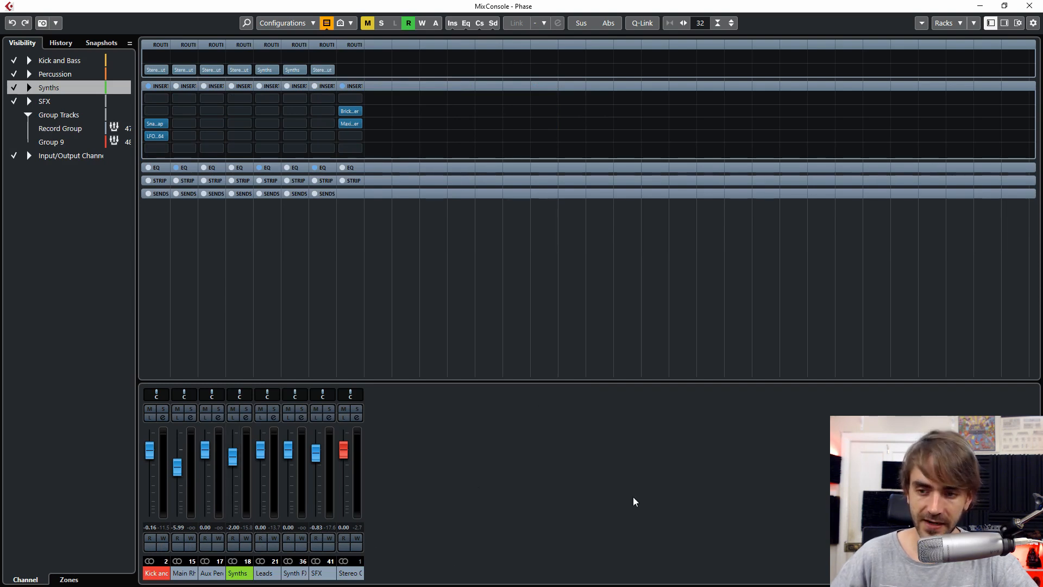
left_click(722, 513)
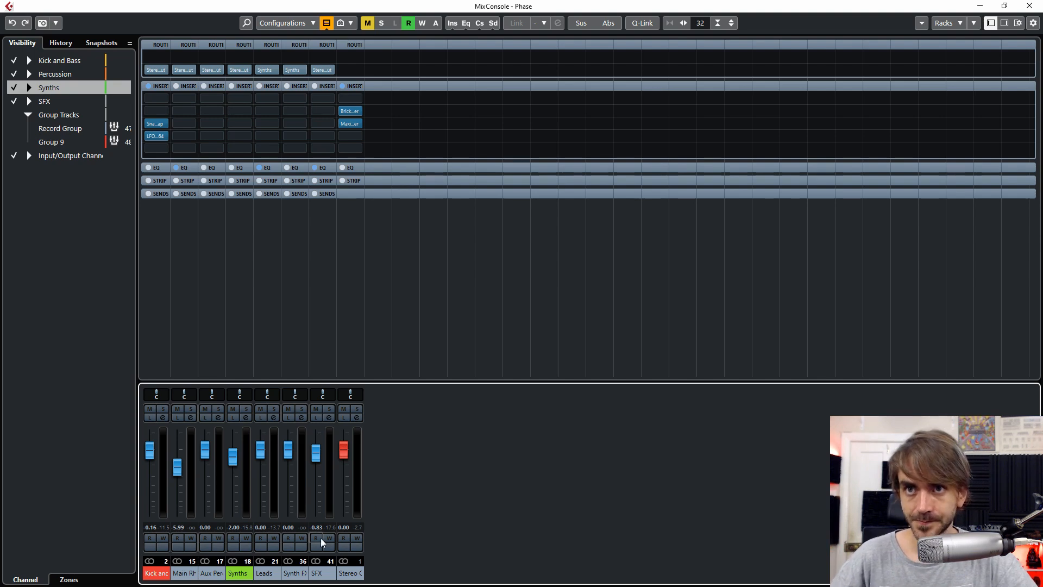
Step: Widen the mixer channel strips until the visible channel width setting reads 13
key("h")
key("h")
key("h")
key("h")
key("h")
key("h")
key("h")
key("h")
key("h")
key("h")
key("h")
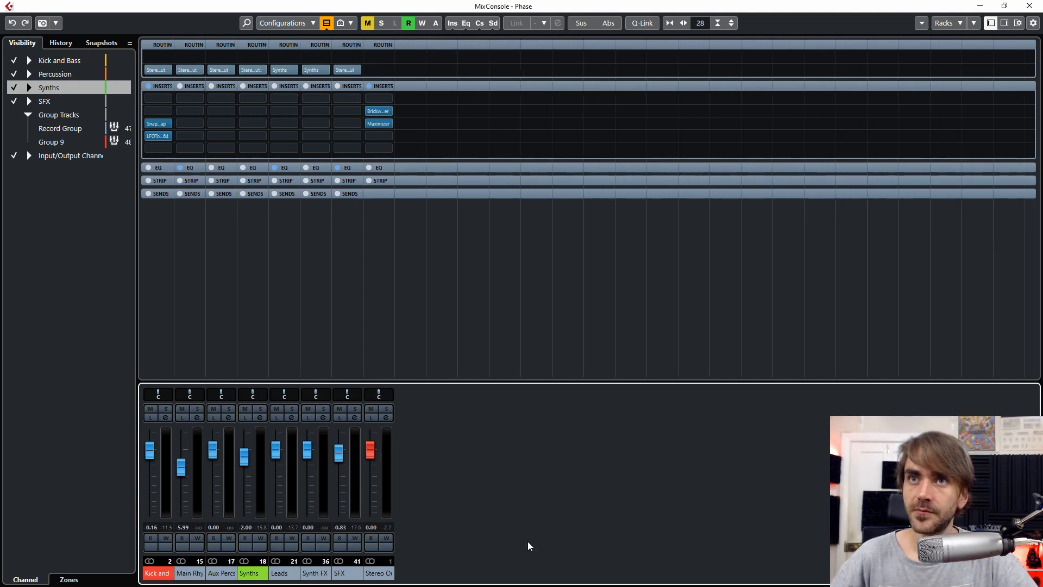
key("h")
key("h")
key("h")
key("h")
key("h")
key("h")
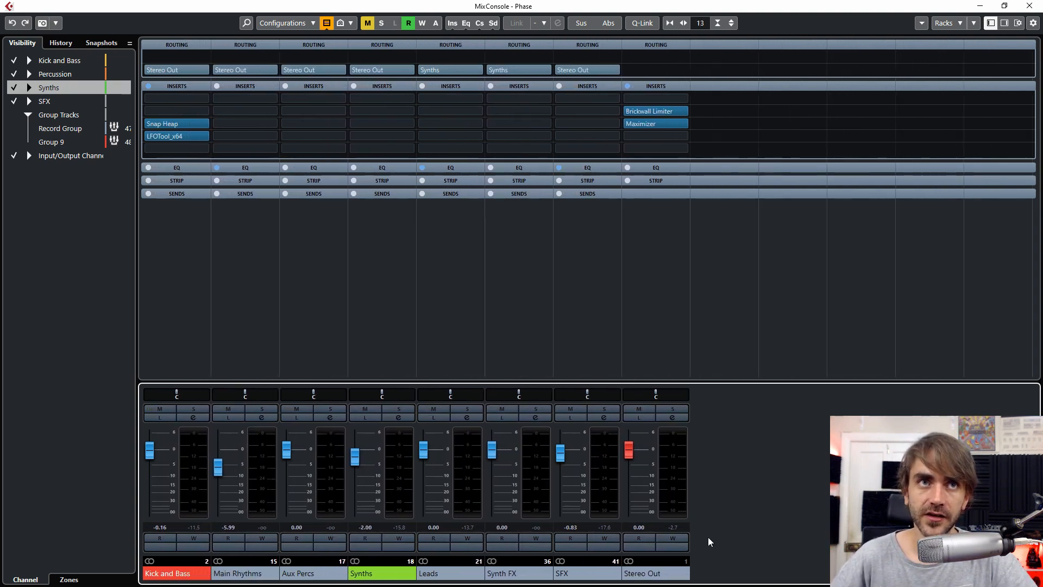
Step: Play the project and select all group channels from Kick and Bass through SFX, leaving out Stereo Out
key("space")
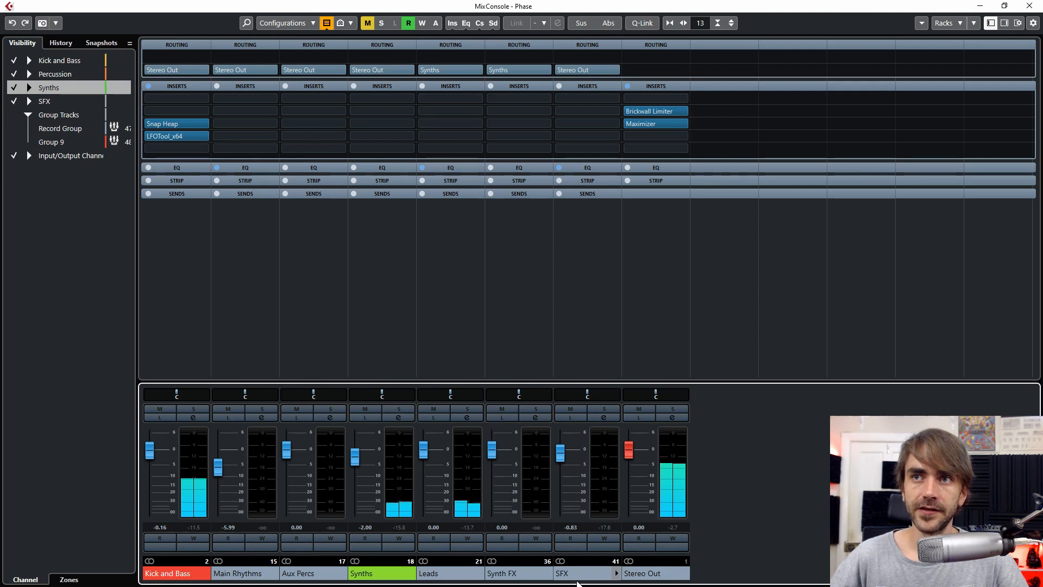
left_click(581, 576)
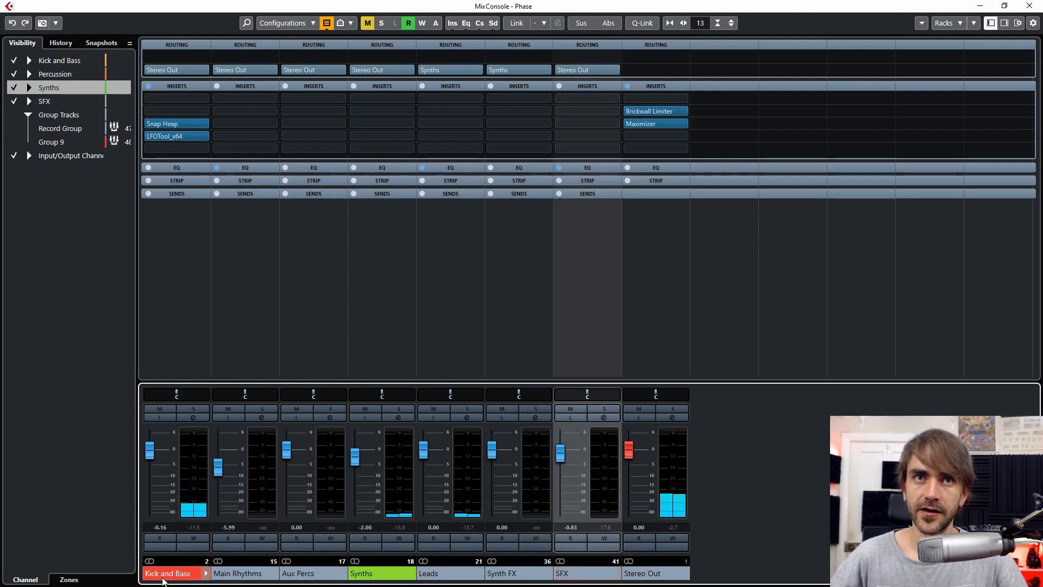
left_click(166, 576, "shift")
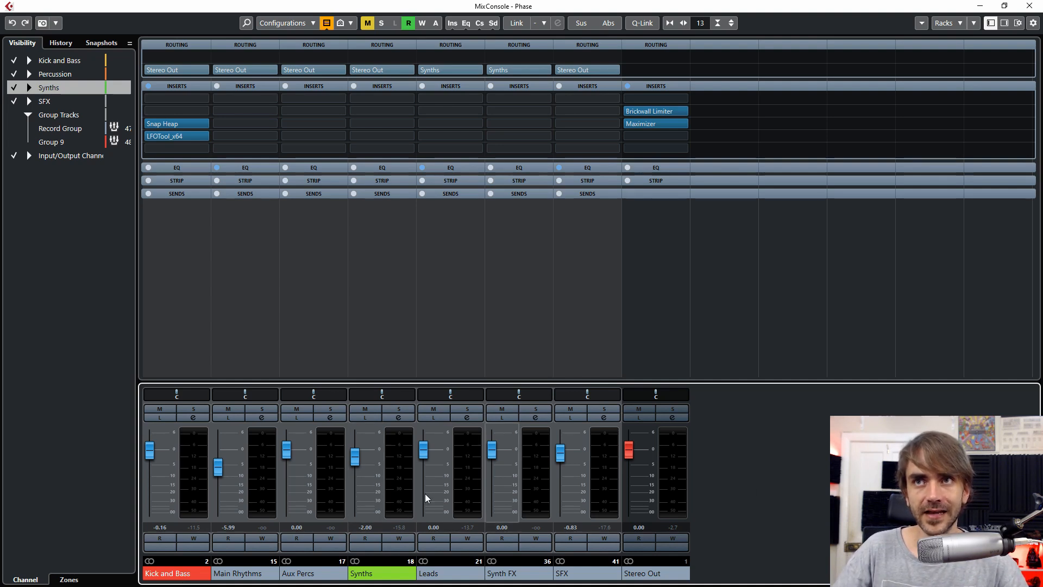
Step: Temporarily Q-Link the selected group channels and lower their faders together, bringing SFX to about -3.95 dB
key("alt")
key("shift")
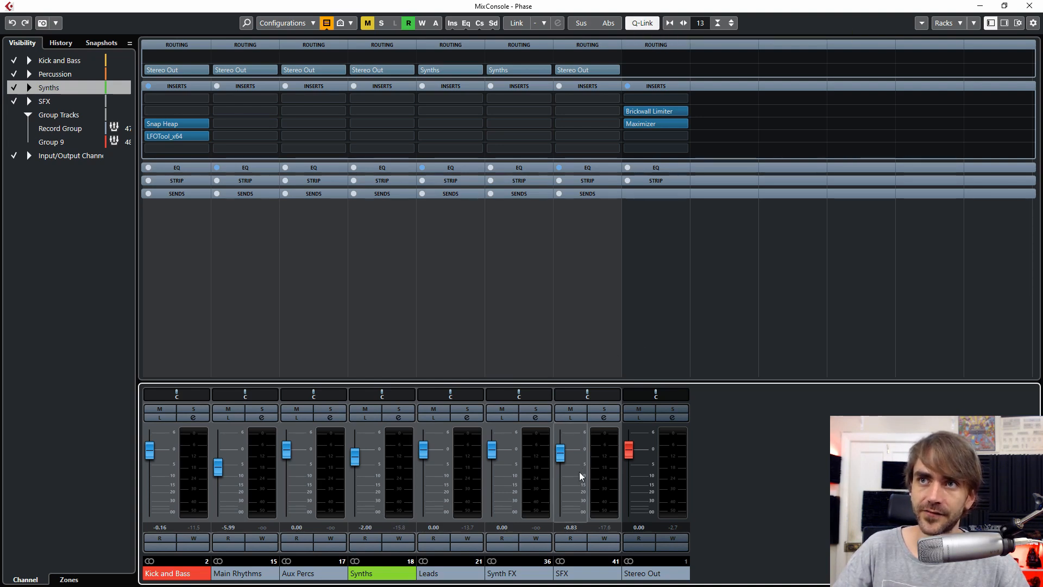
mouse_move(573, 454)
left_mouse_down()
mouse_move(559, 463)
mouse_move(568, 462)
left_mouse_up()
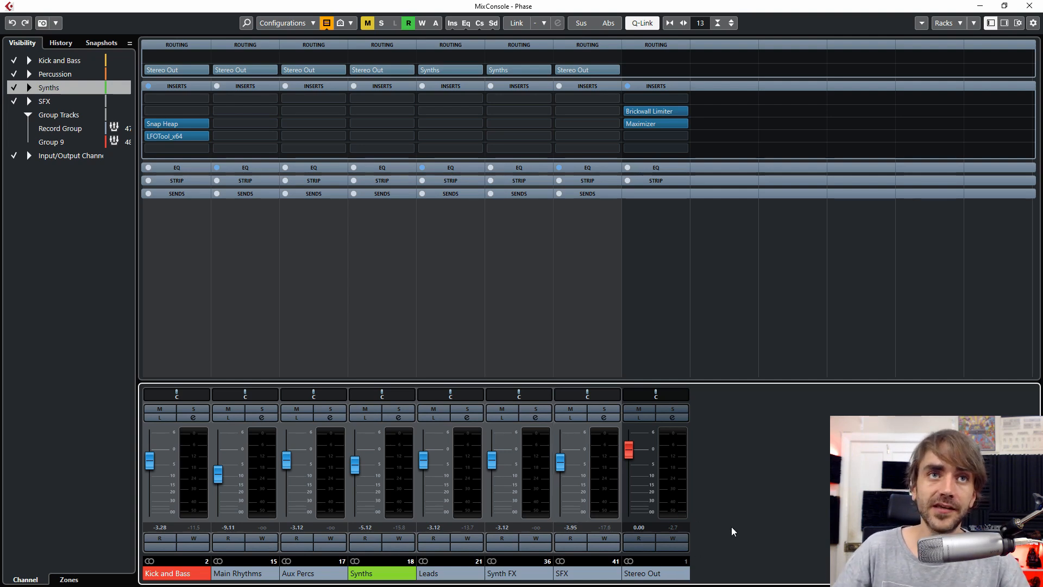
Step: Reset the Stereo Out peak reading and, during playback, raise the temporarily linked group faders until Kick and Bass is at about 0.31 dB
left_click(675, 528)
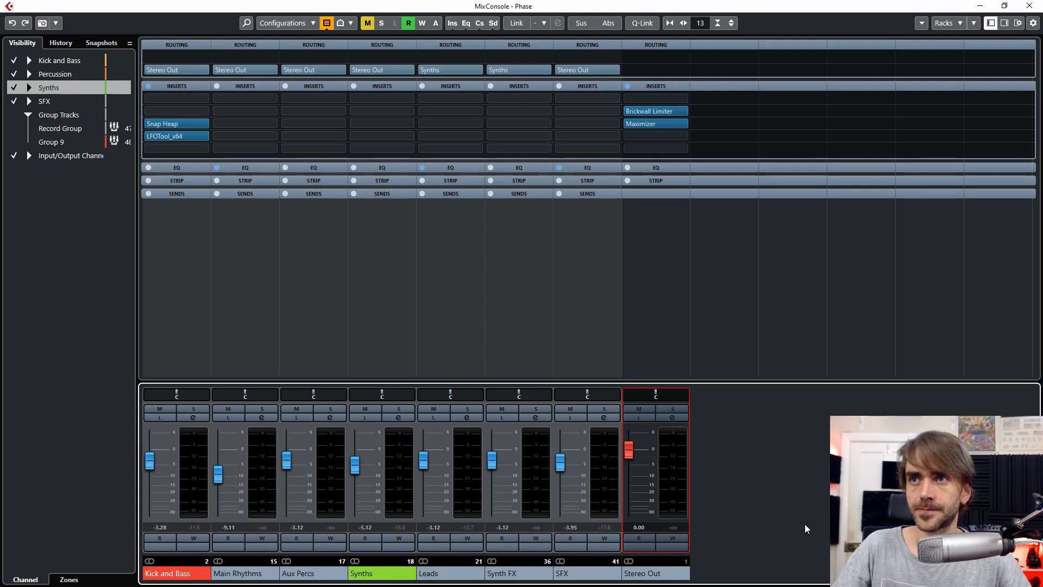
key("space")
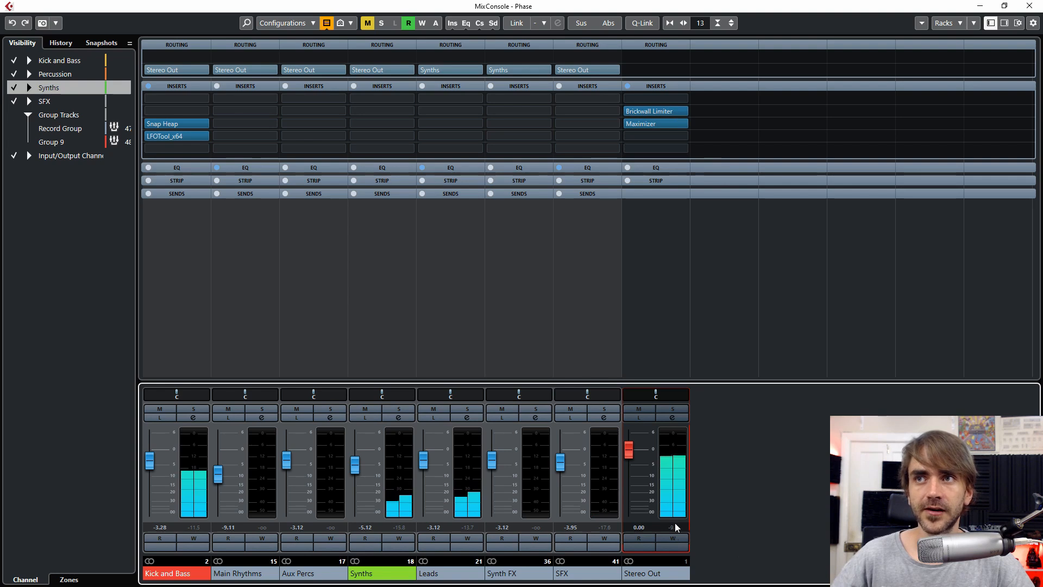
key("alt+shift")
mouse_move(565, 463)
left_mouse_down()
mouse_move(575, 463)
mouse_move(560, 446)
left_mouse_up()
scroll(569, 459, "up", 6)
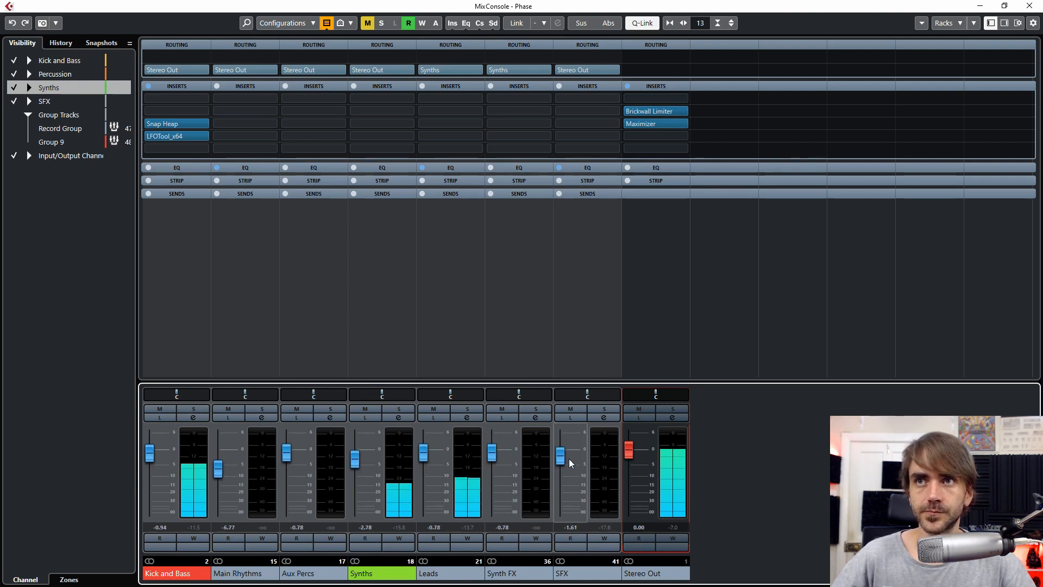
scroll(572, 461, "down", 1)
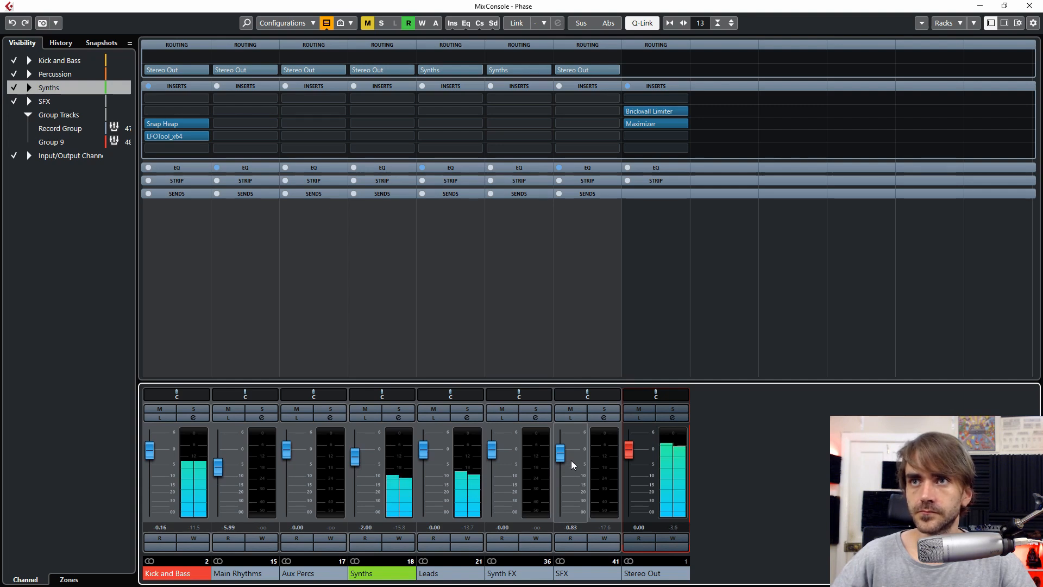
scroll(571, 456, "down", 3)
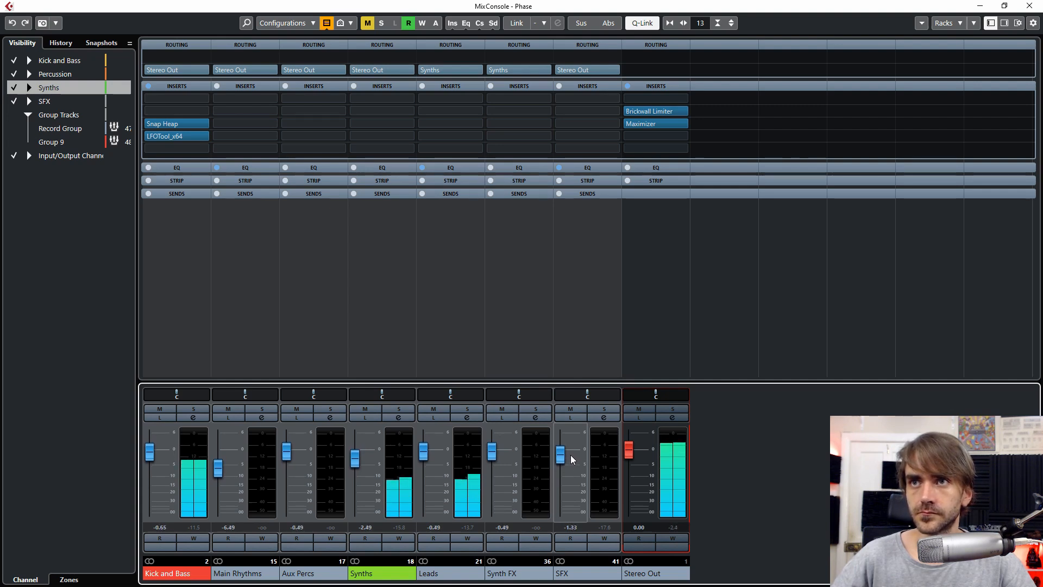
scroll(569, 458, "up", 6)
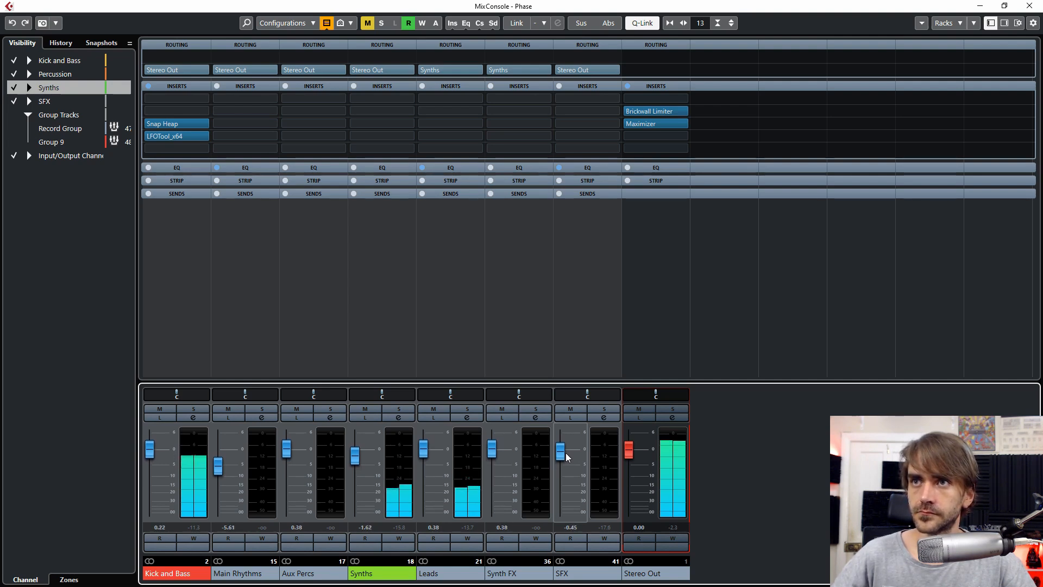
scroll(562, 458, "up", 1)
scroll(562, 458, "down", 2)
Step: Reset the Kick and Bass peak reading and lower the linked group faders until Kick and Bass is at about -0.15 dB
left_click(199, 528)
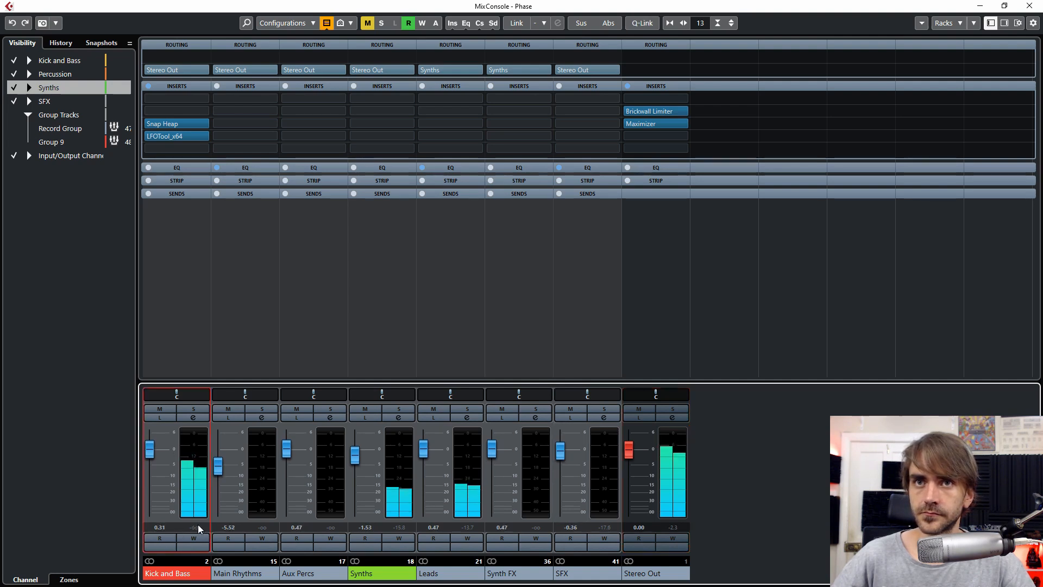
key("alt+shift")
scroll(562, 452, "down", 2)
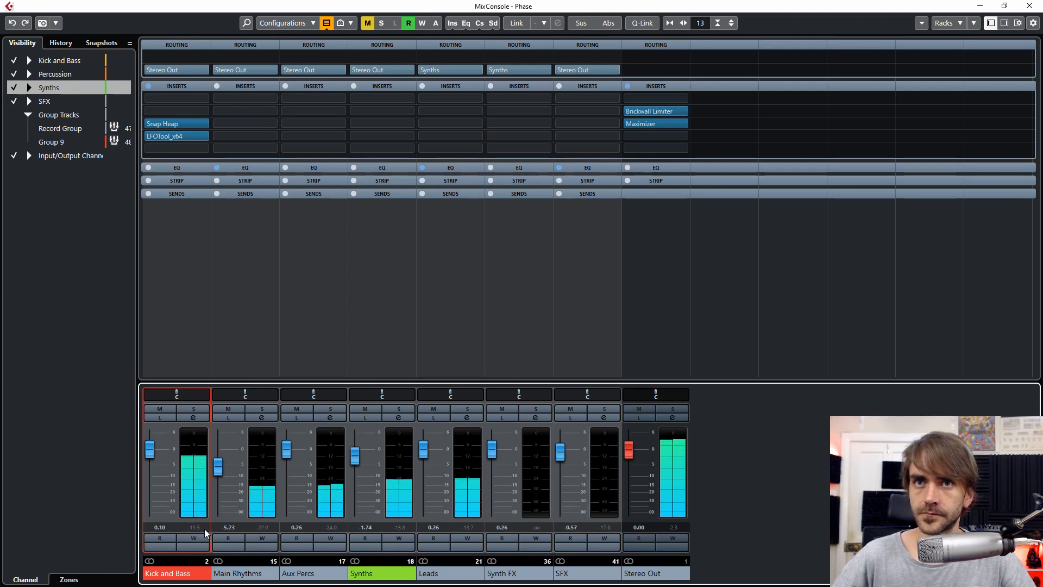
key("alt+shift")
scroll(166, 449, "down", 1)
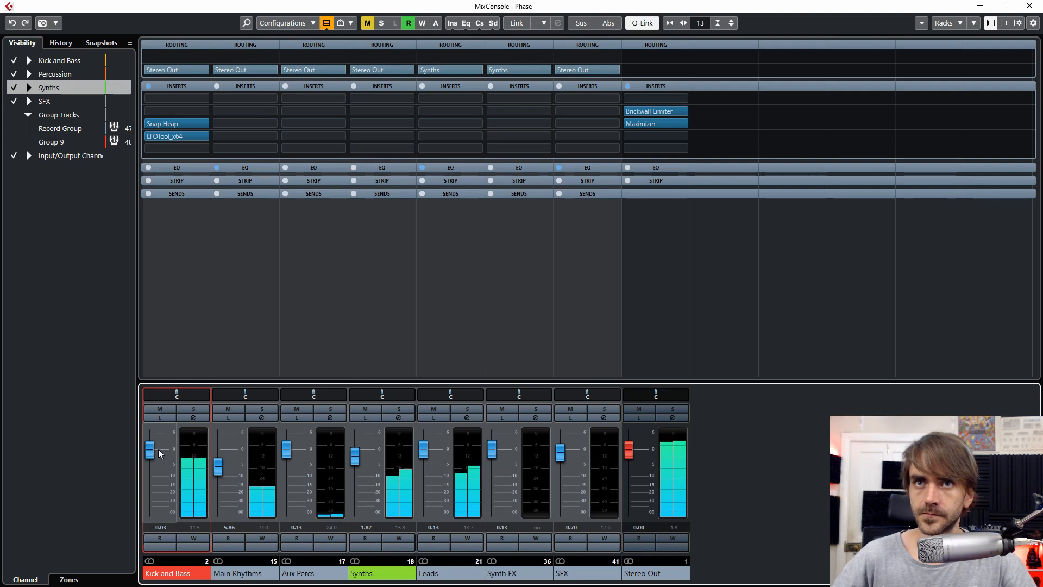
scroll(155, 453, "down", 1)
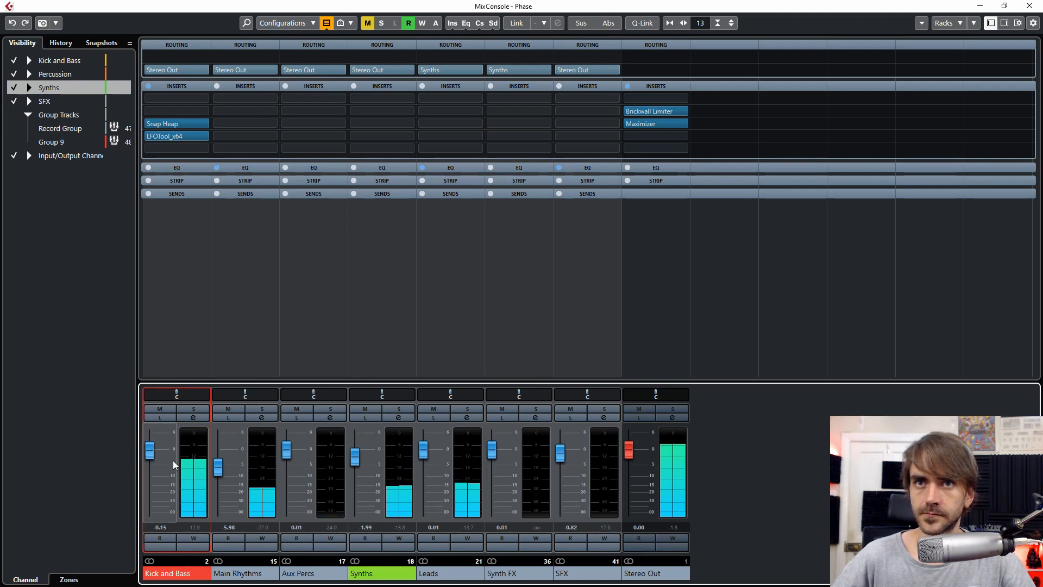
Step: Lower all temporarily linked group faders further together, bringing Kick and Bass to about -1.52 dB
key("shift+alt")
scroll(156, 456, "down", 4)
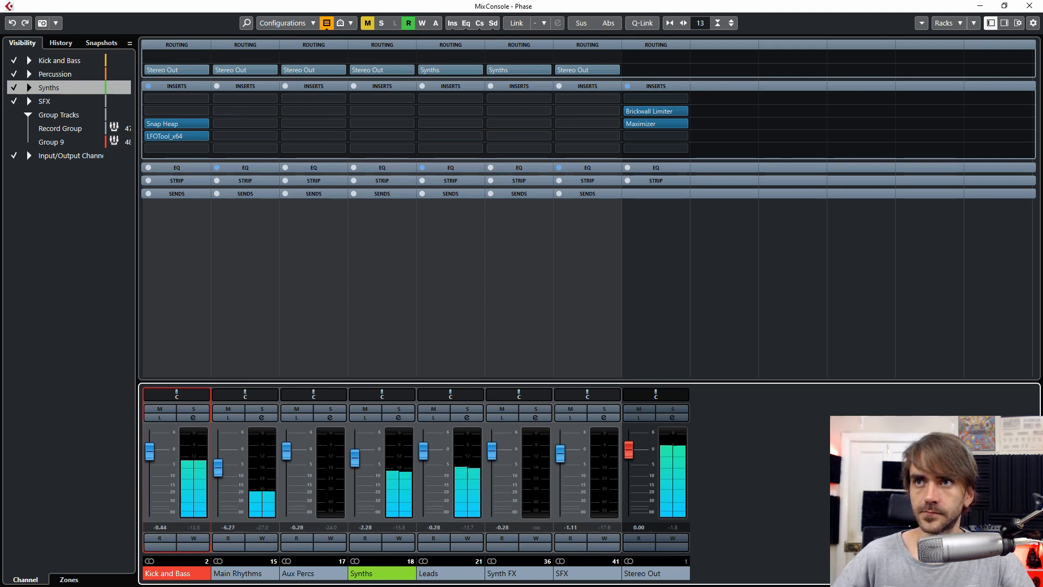
key("shift+alt")
scroll(149, 451, "down", 5)
scroll(149, 451, "down", 3)
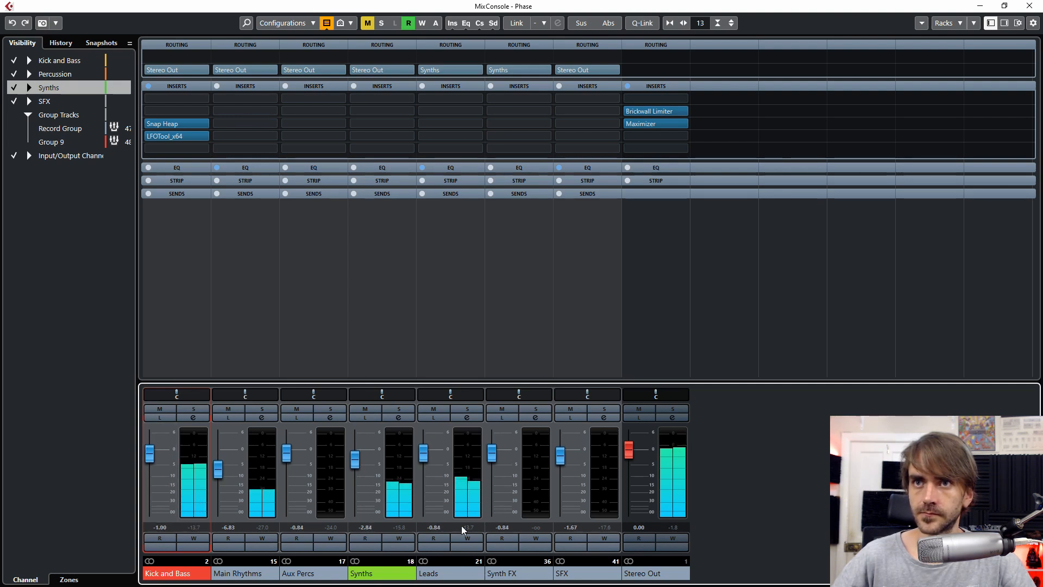
key("shift+alt")
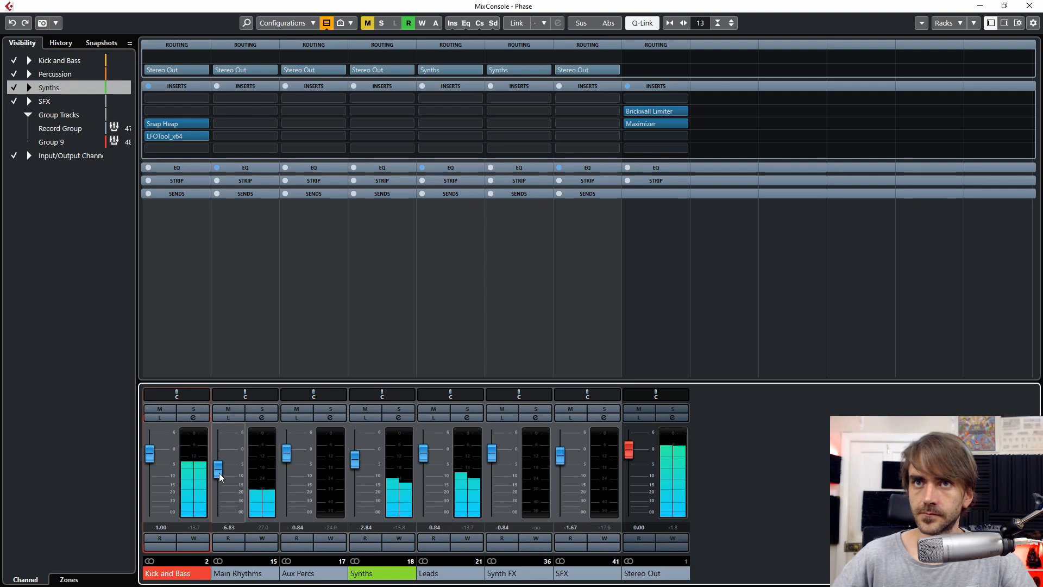
scroll(217, 476, "down", 7)
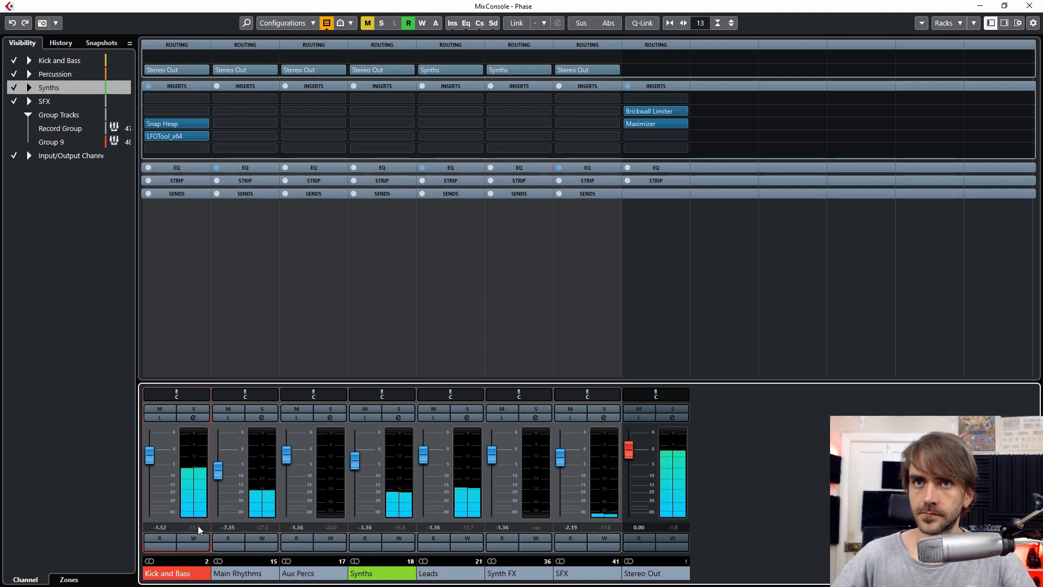
Step: Lower Main Rhythms alone to about -7.55 dB, and raise the linked group faders until Kick and Bass is at about -1.15 dB
left_click_drag(217, 473, 217, 474)
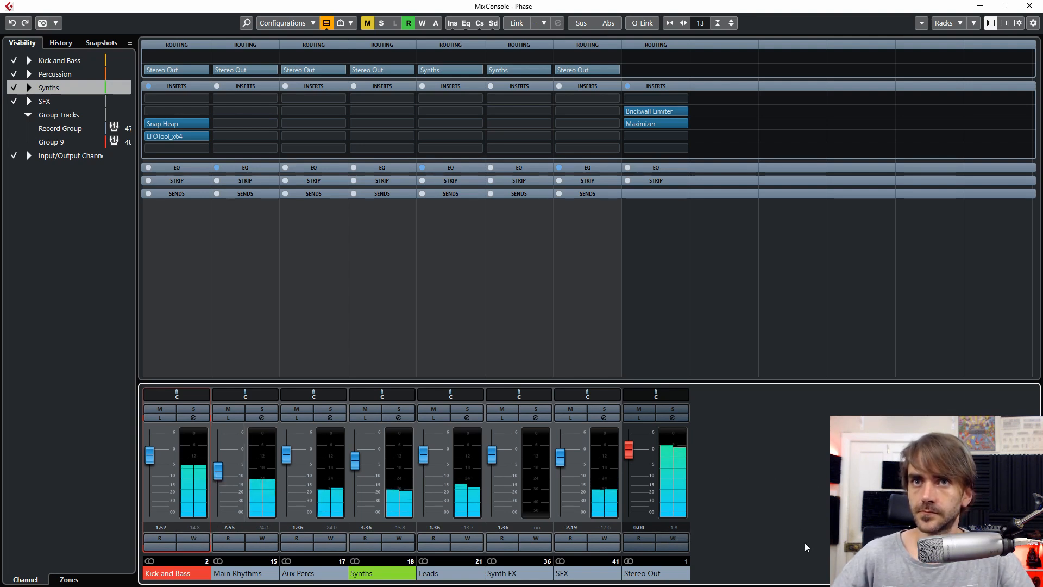
left_click_drag(149, 459, 148, 457)
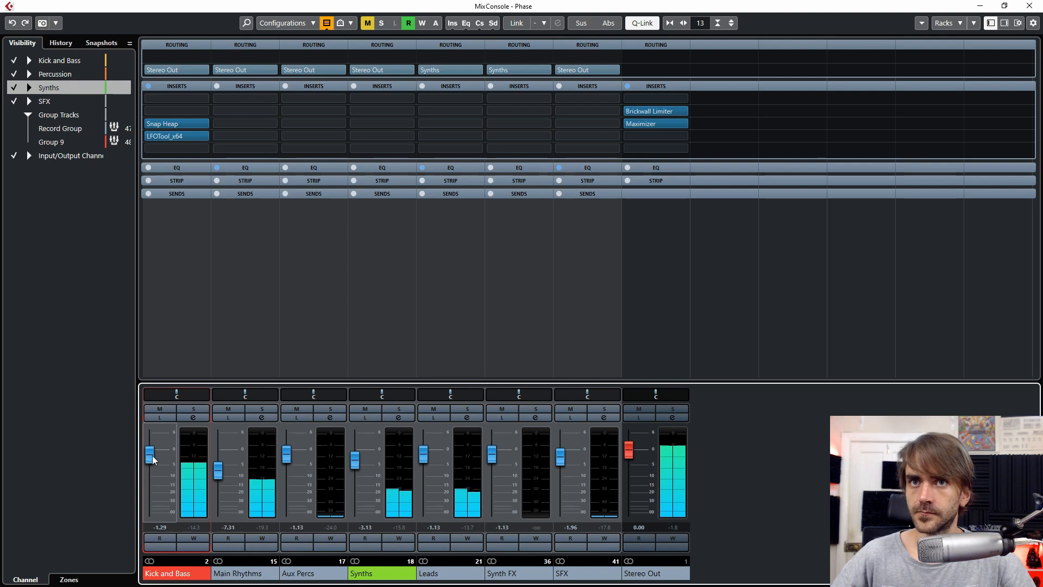
scroll(150, 454, "up", 1)
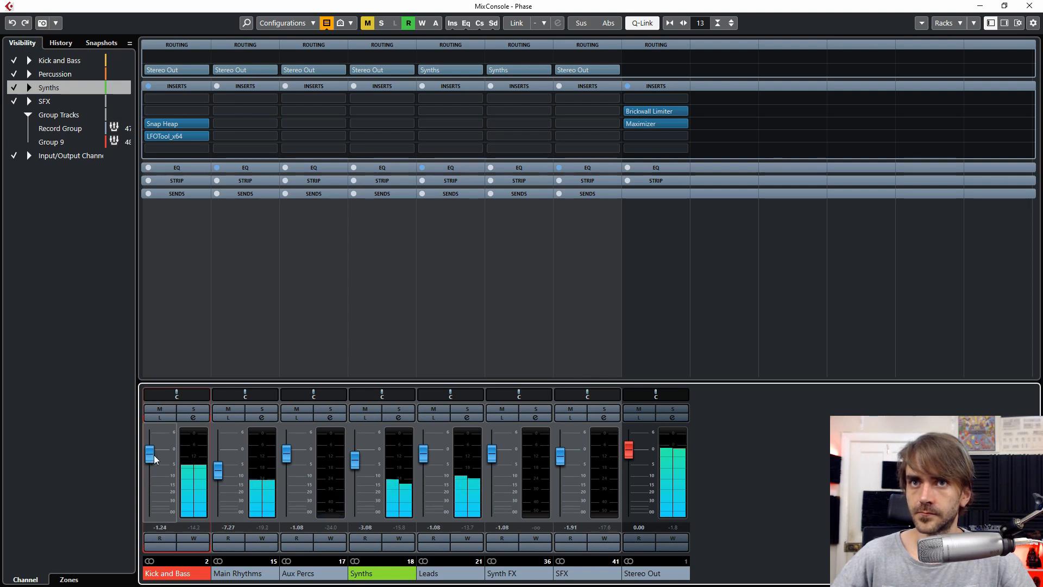
left_click_drag(154, 456, 154, 456)
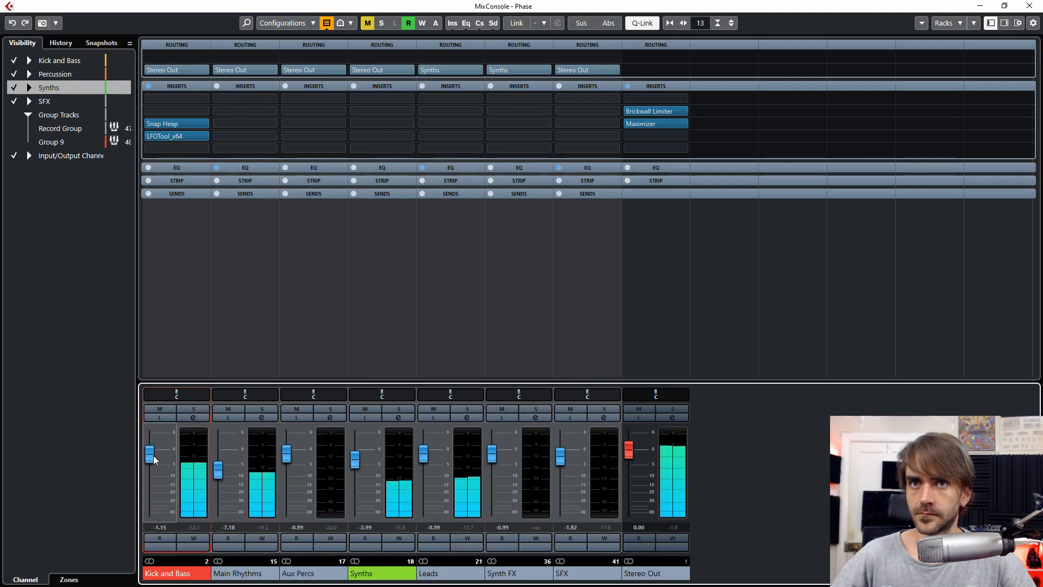
Step: Select only the Main Rhythms channel and lower its fader to about -7.77 dB
left_click(240, 571)
left_click_drag(221, 473, 222, 473)
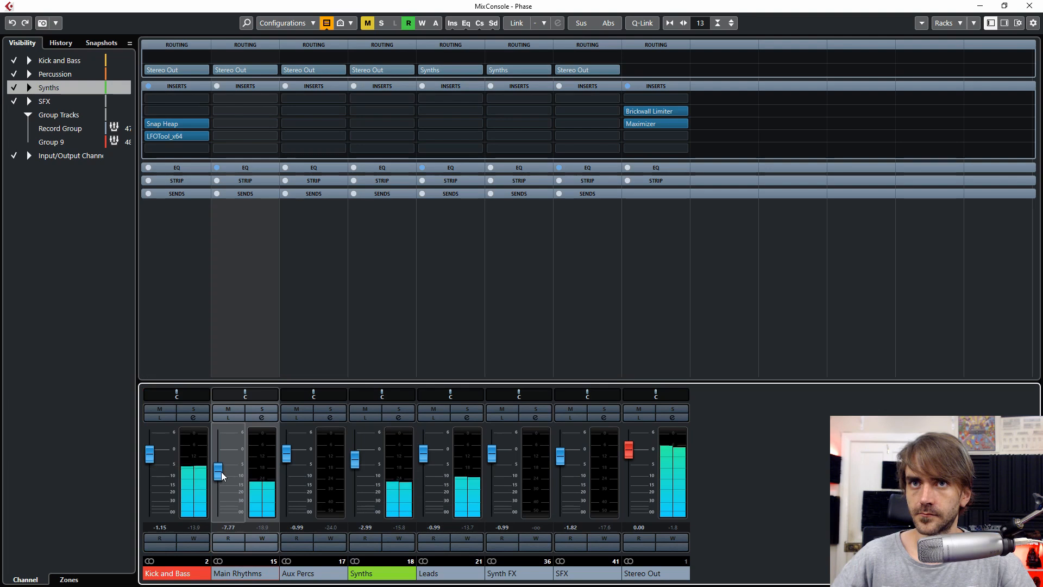
Step: Show the equalizer in the Main Rhythms channel settings, and save the current mix as a MixConsole snapshot
left_click(262, 418)
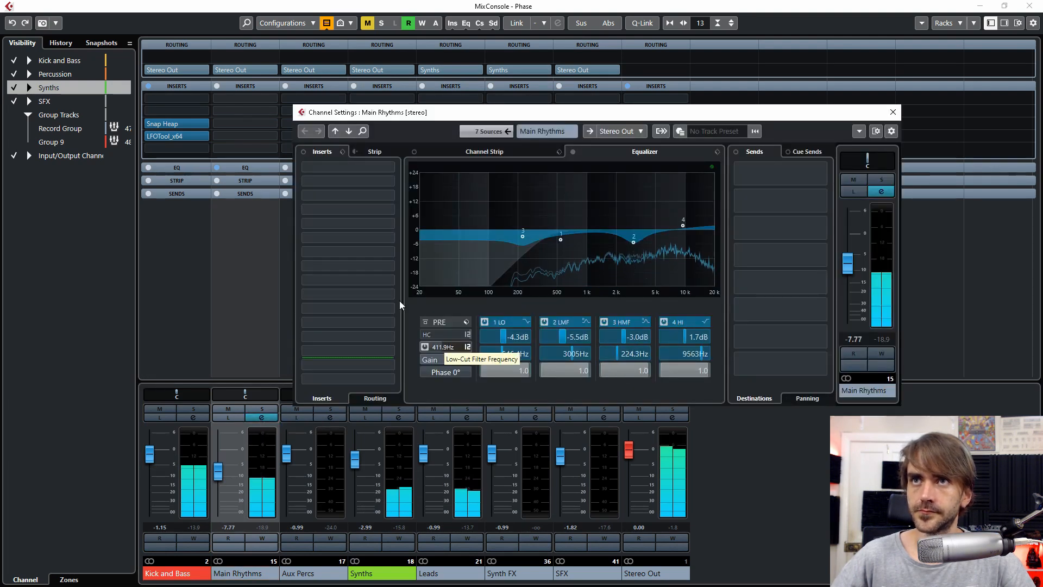
left_click(42, 23)
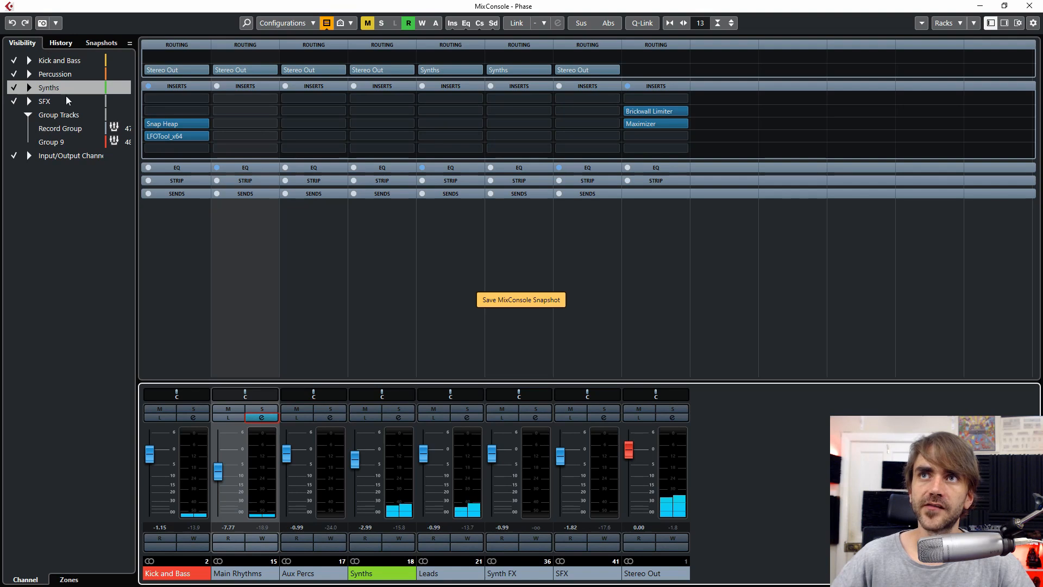
left_click(56, 23)
left_click(332, 291)
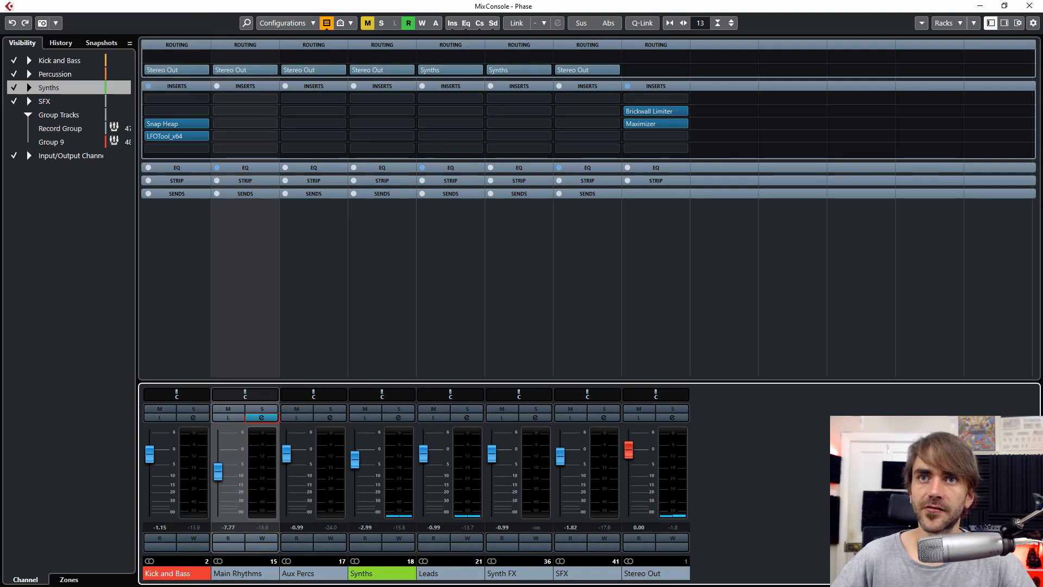
Step: Raise the Main Rhythms low-cut filter frequency to about 1335 Hz and start playback
left_click(262, 417)
scroll(460, 347, "up", 10)
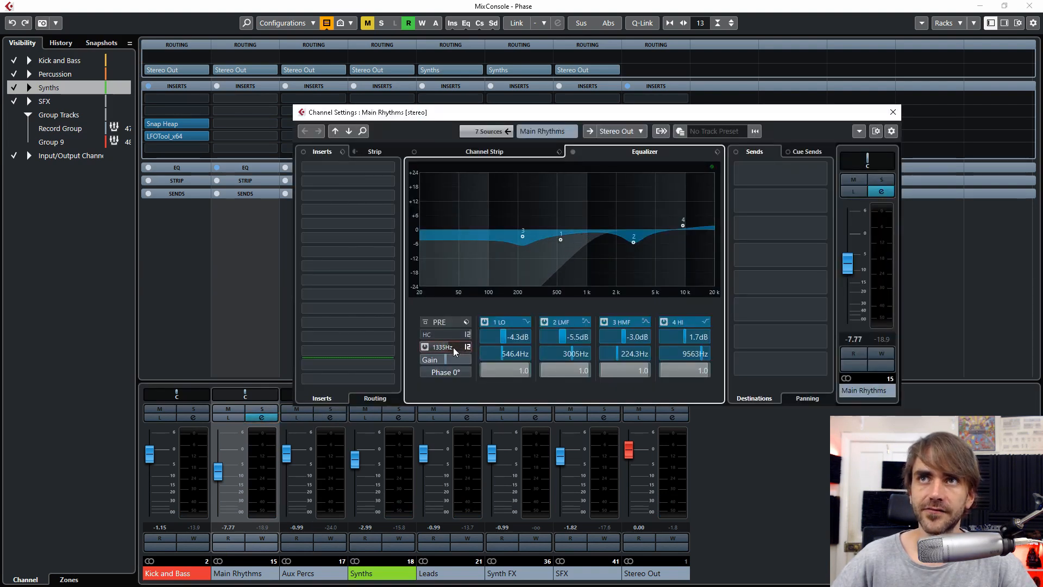
key("space")
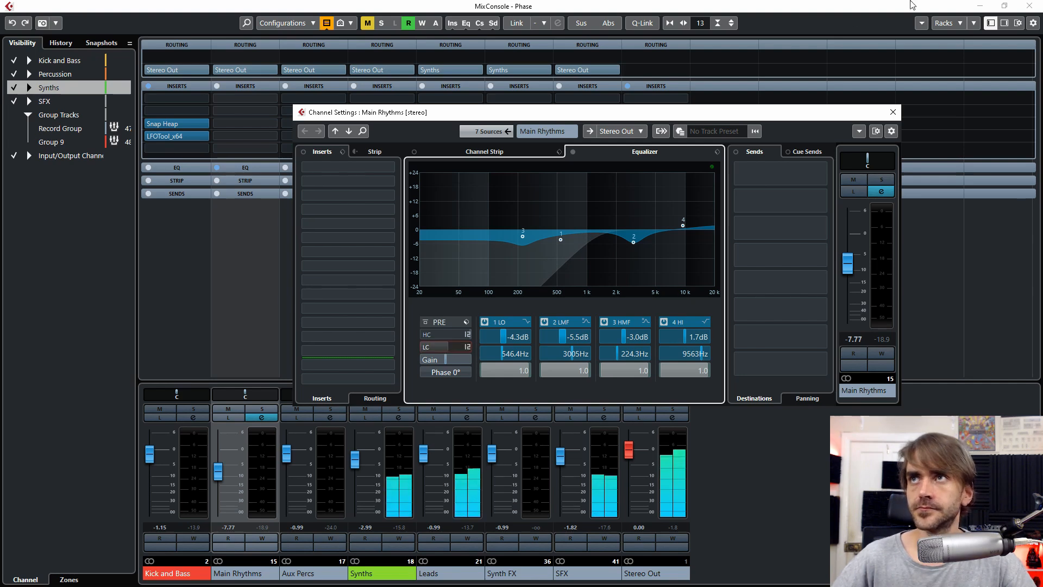
Step: Switch to the project arrangement, relocate playback to bar 145 and leave auto-scroll turned off
left_click(1005, 6)
left_click(733, 87)
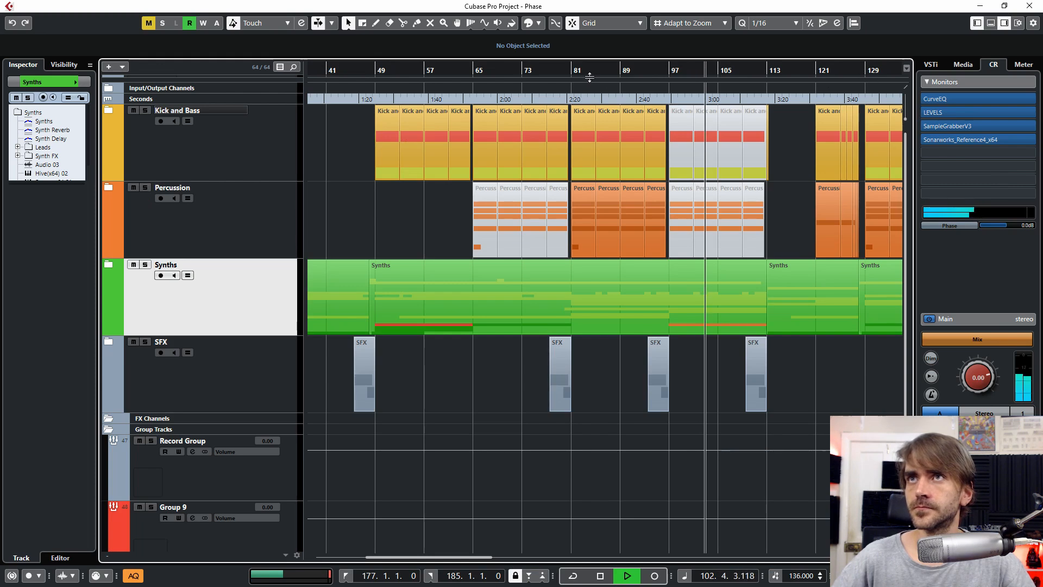
left_click(874, 79)
scroll(658, 301, "right", 10)
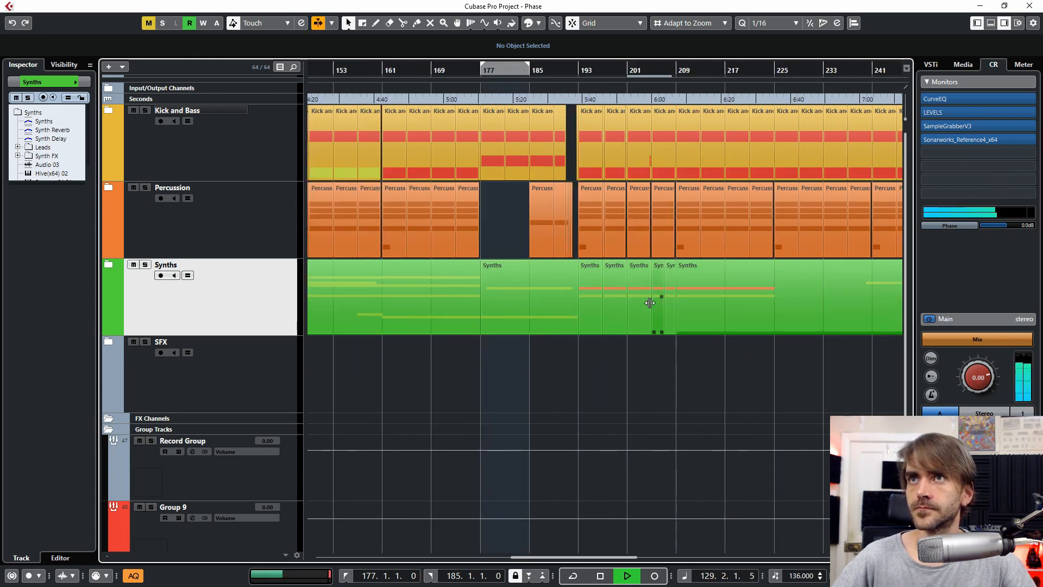
scroll(451, 158, "down", 2)
scroll(423, 180, "down", 3)
scroll(383, 183, "left", 4)
scroll(476, 166, "up", 2)
left_click(318, 23)
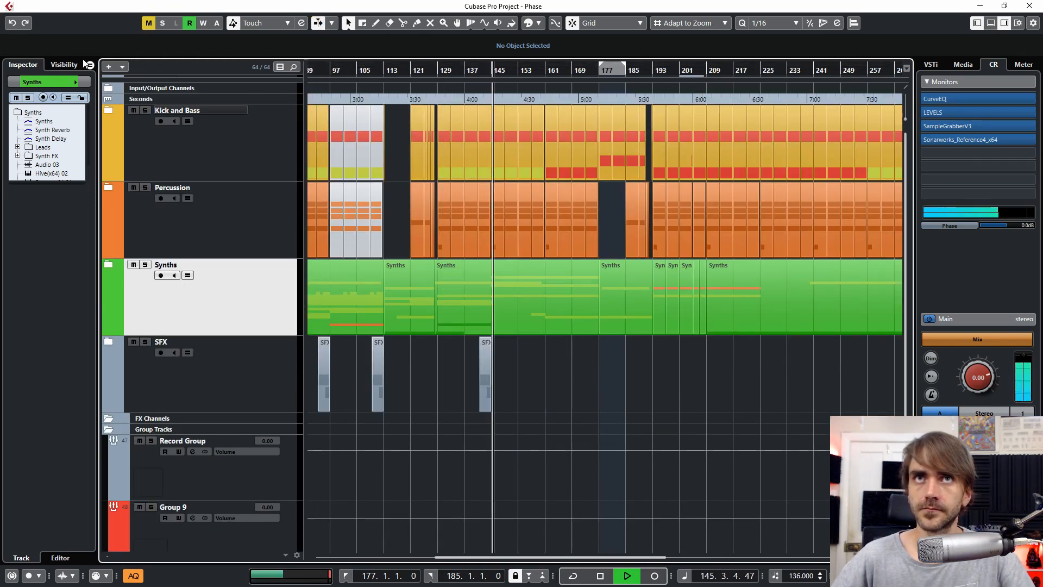
Step: Reopen the MixConsole at full size, then raise the Main Rhythms low cut beyond 2607 Hz and add a high cut above 6749 Hz
key("F3")
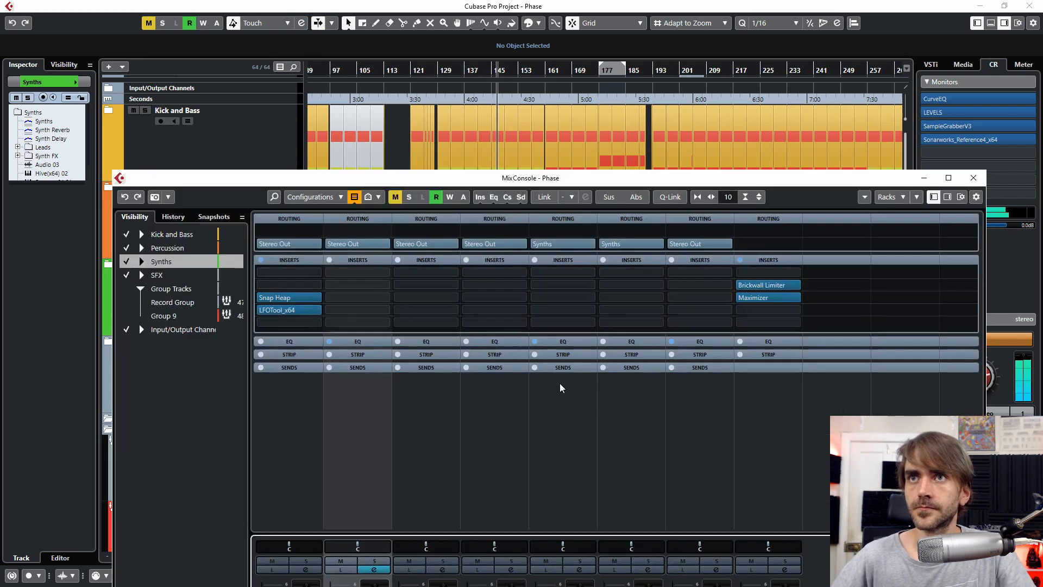
left_click(955, 177)
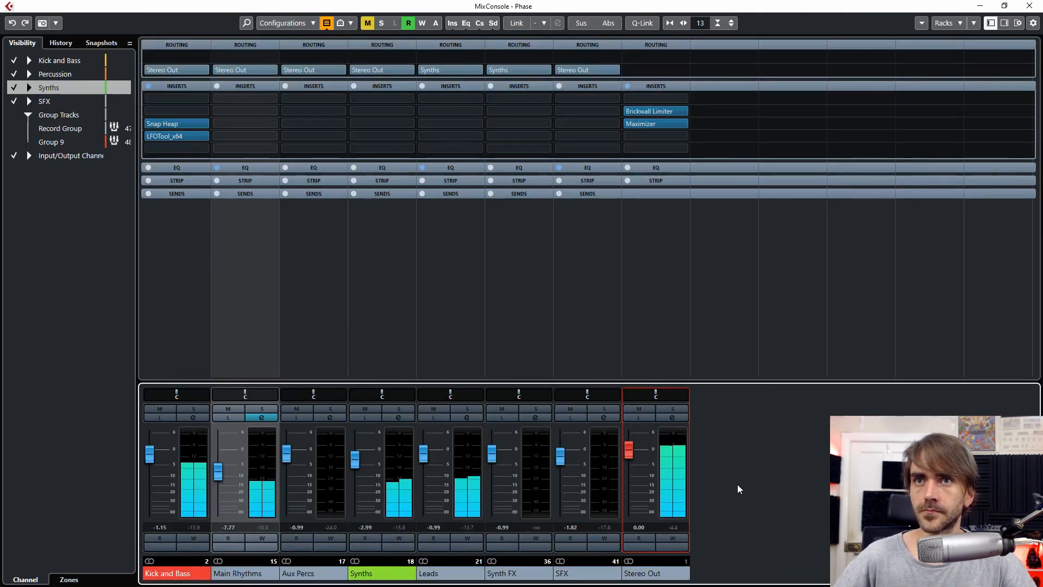
left_click(262, 418)
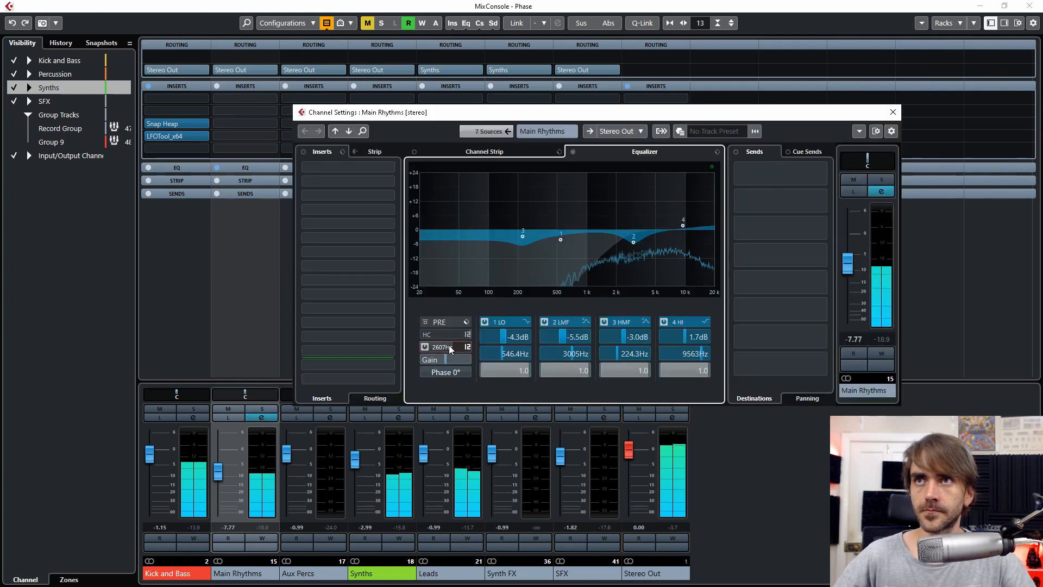
left_click(438, 335)
left_click_drag(437, 341, 458, 336)
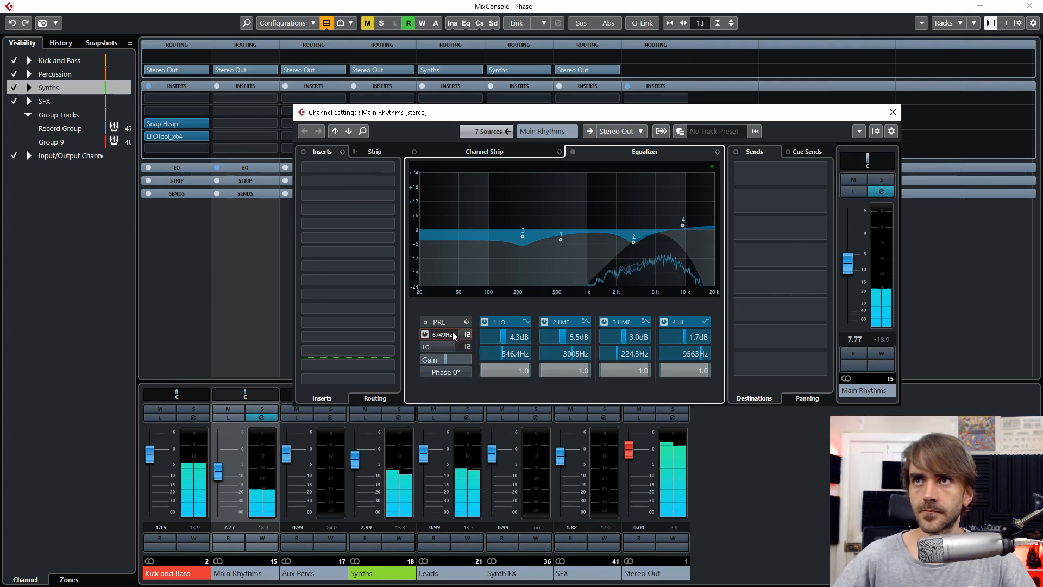
scroll(457, 334, "up", 5)
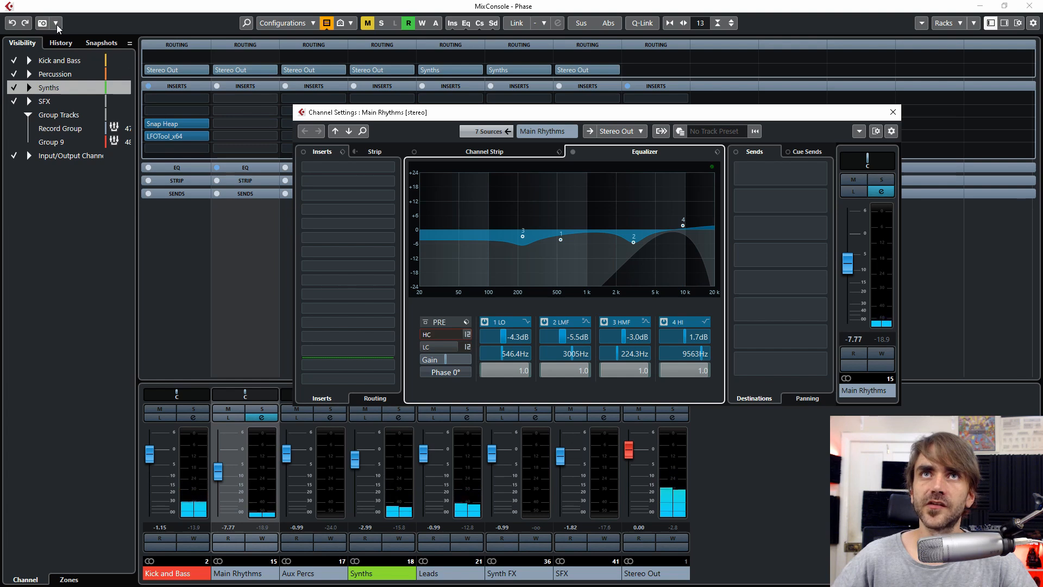
Step: Show the list of saved snapshots and save the filtered mix as another MixConsole snapshot
left_click(98, 42)
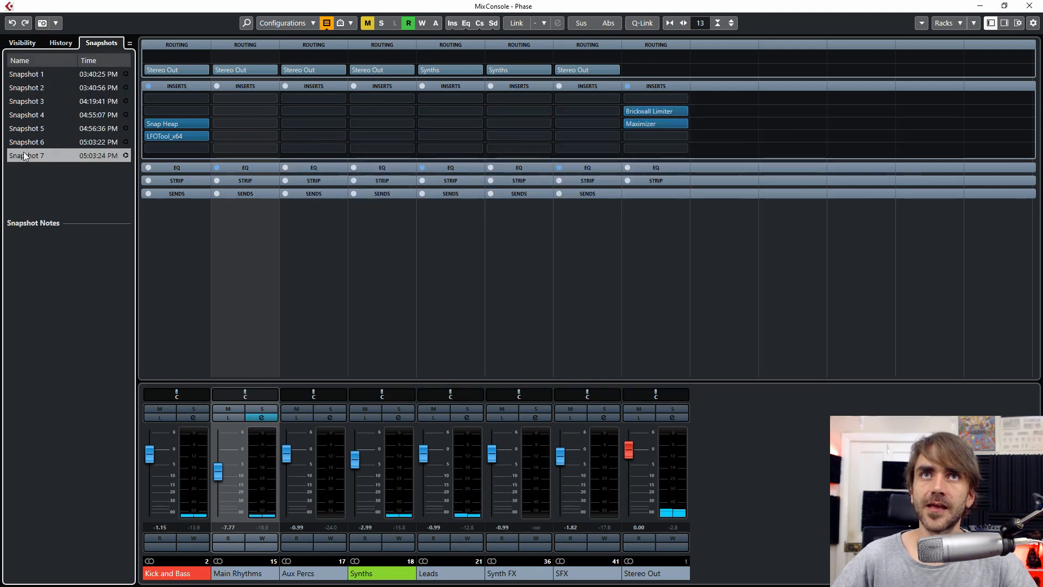
left_click(42, 24)
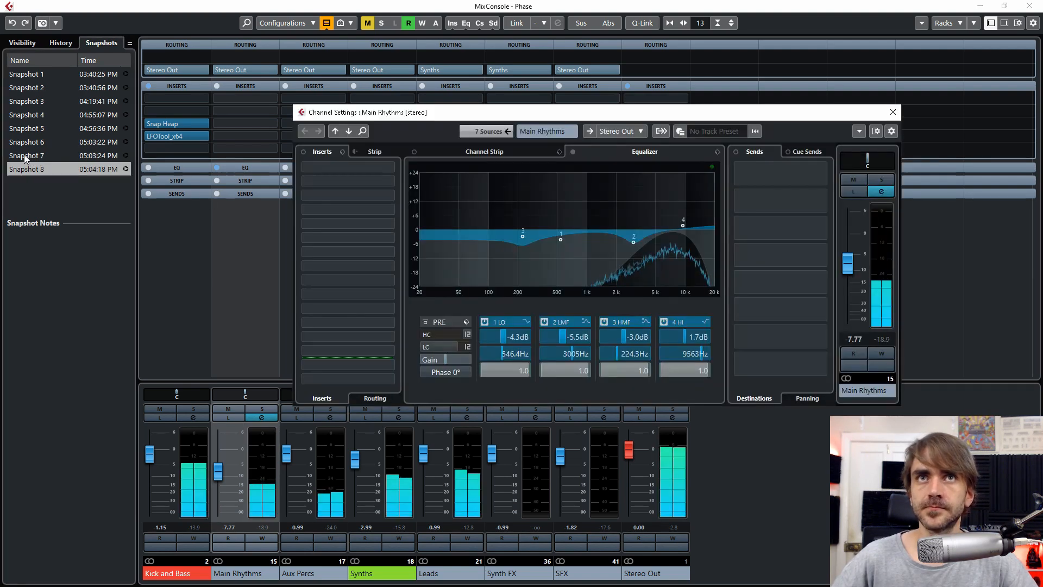
Step: Recall Snapshot 7, accepting the deletion of insert automation, and check the Main Rhythms equalizer
left_click(24, 155)
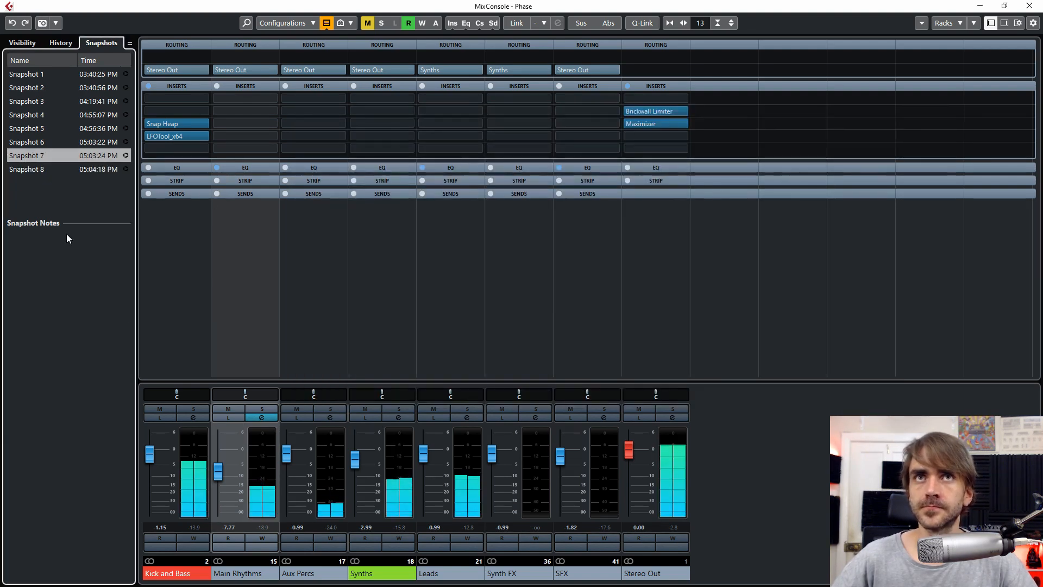
left_click(263, 418)
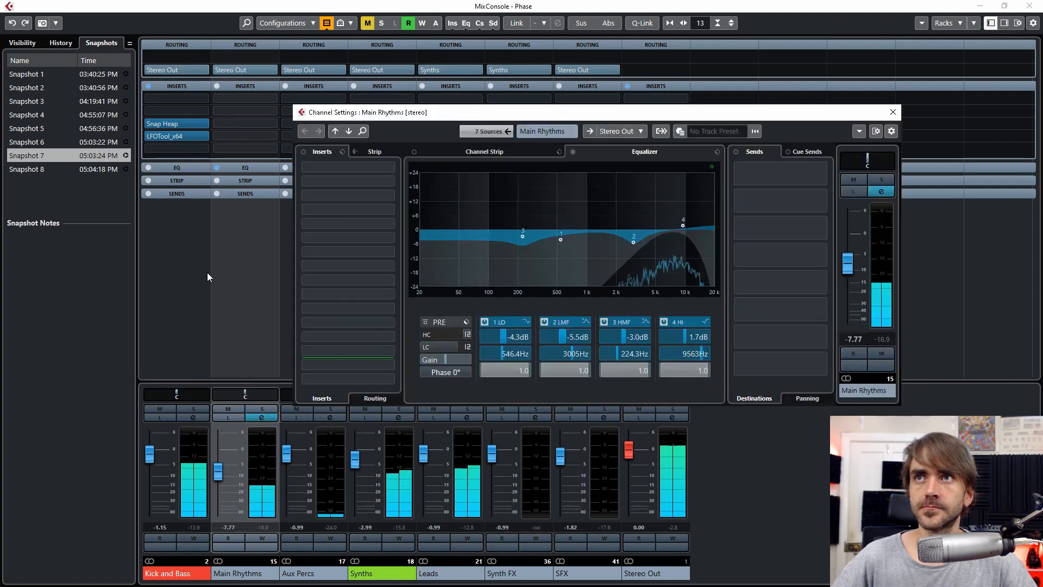
double_click(37, 155)
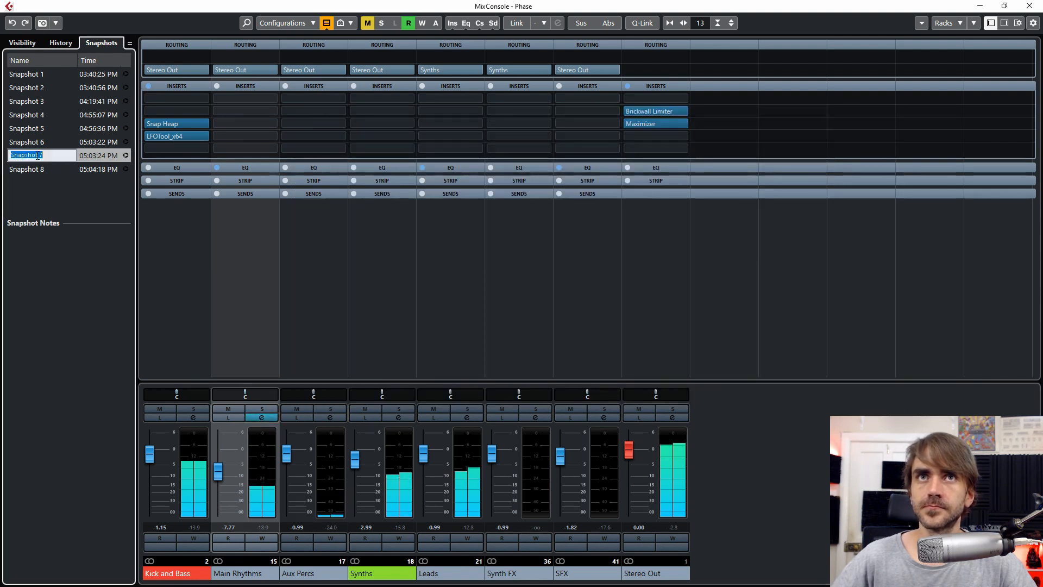
left_click(125, 155)
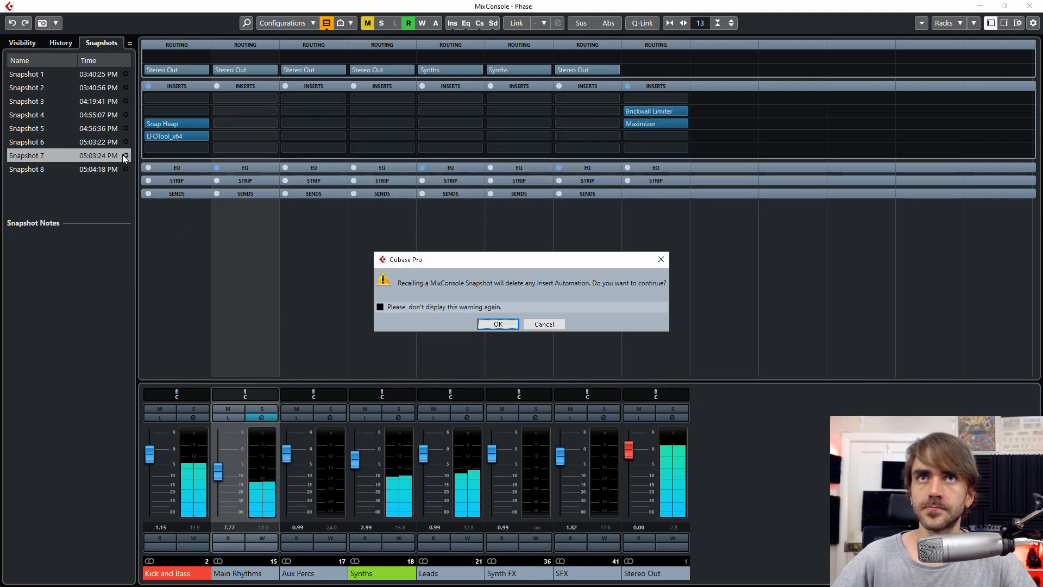
left_click(499, 324)
left_click(262, 417)
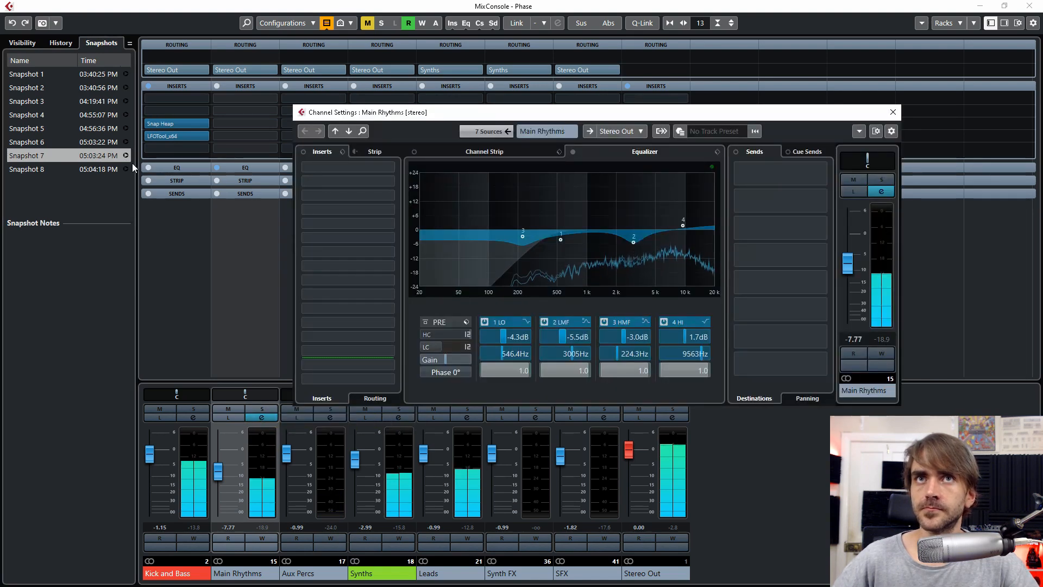
Step: Recall Snapshot 8 and disable further display of the insert automation warning
left_click(33, 173)
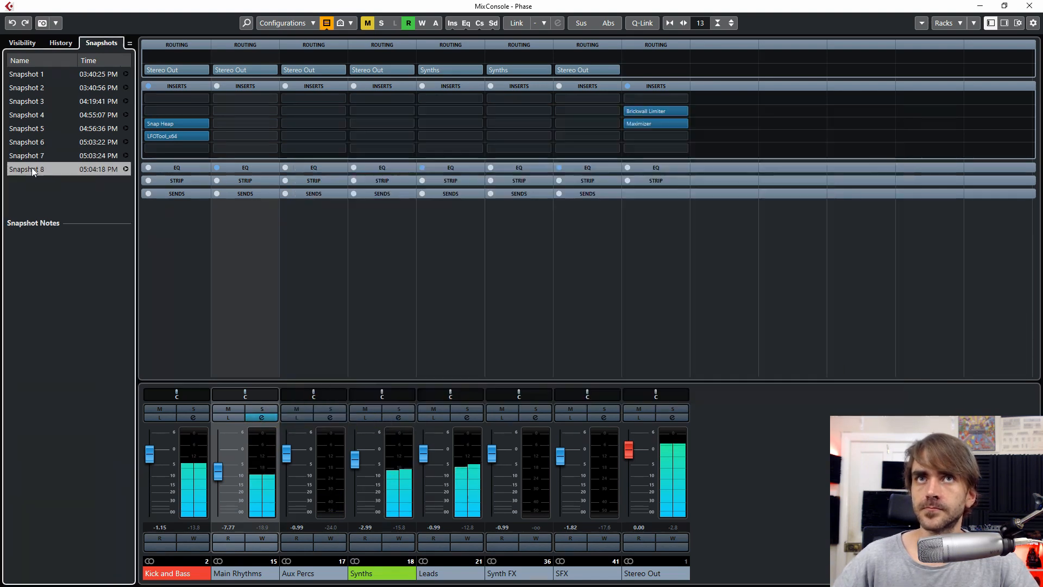
left_click(126, 168)
left_click(444, 307)
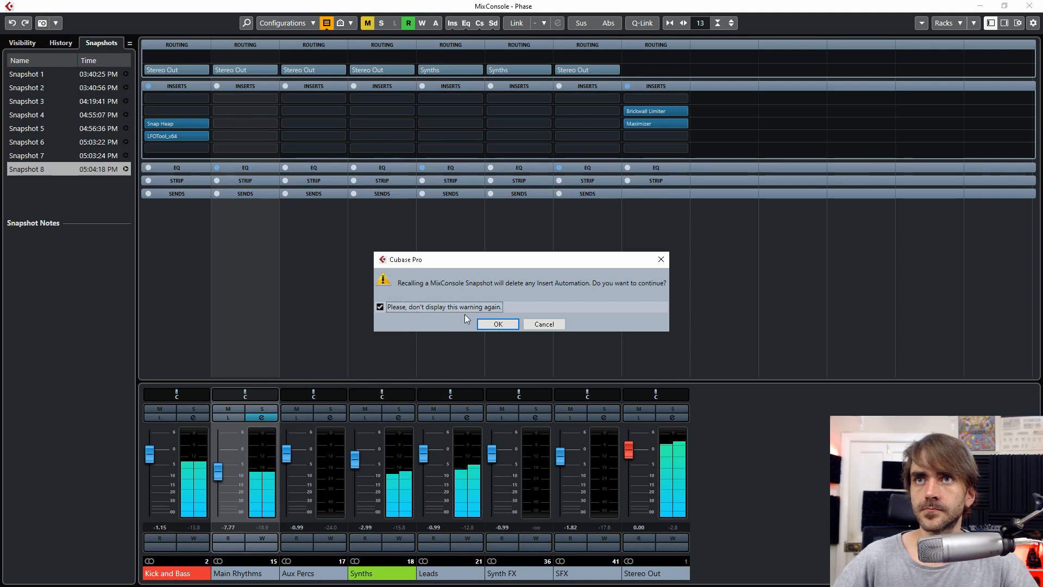
left_click(497, 326)
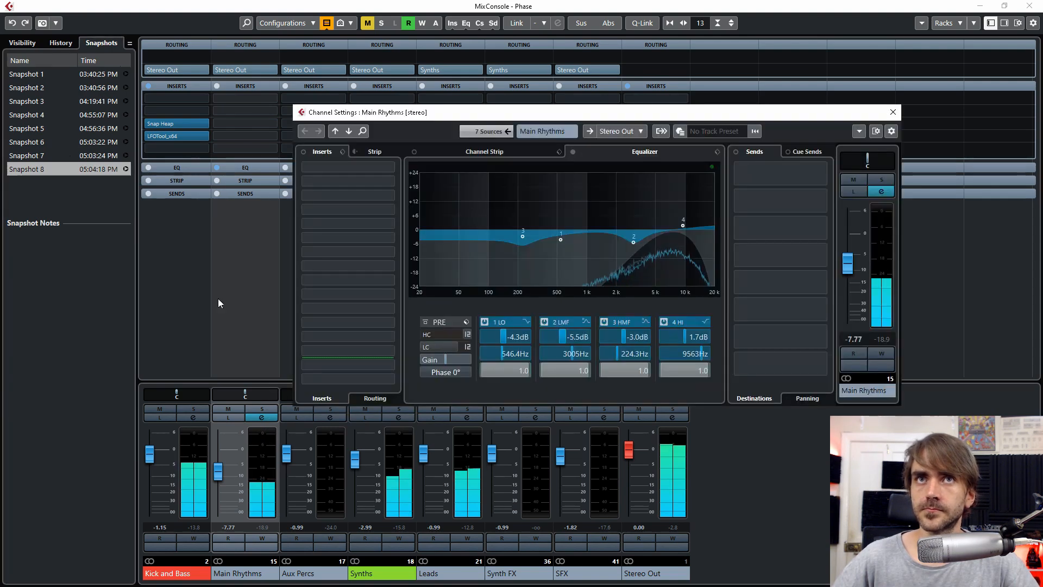
Step: Recall Snapshot 7 again, and close the MixConsole and the Main Rhythms channel settings
left_click(37, 155)
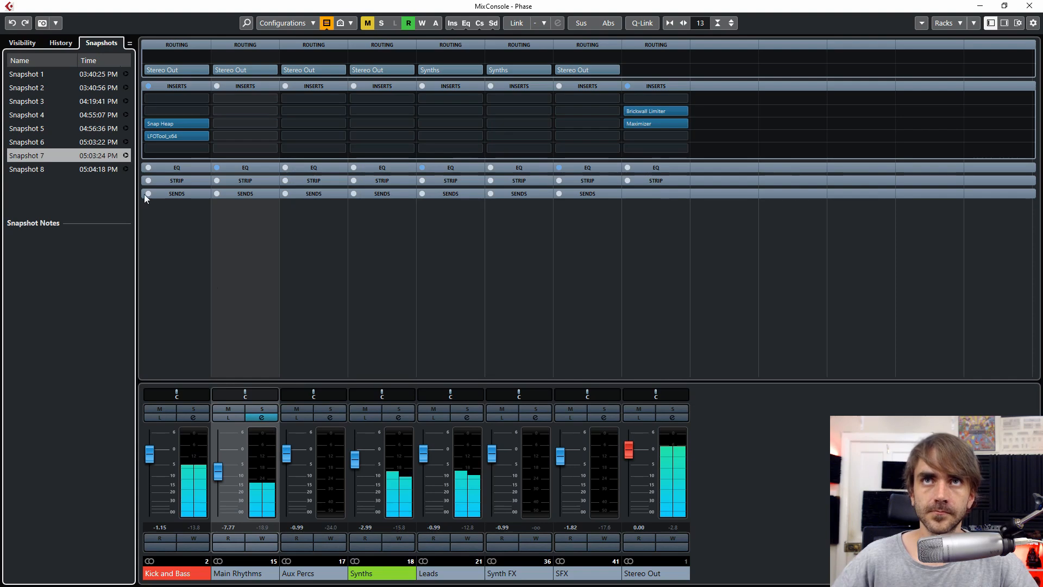
left_click(1030, 5)
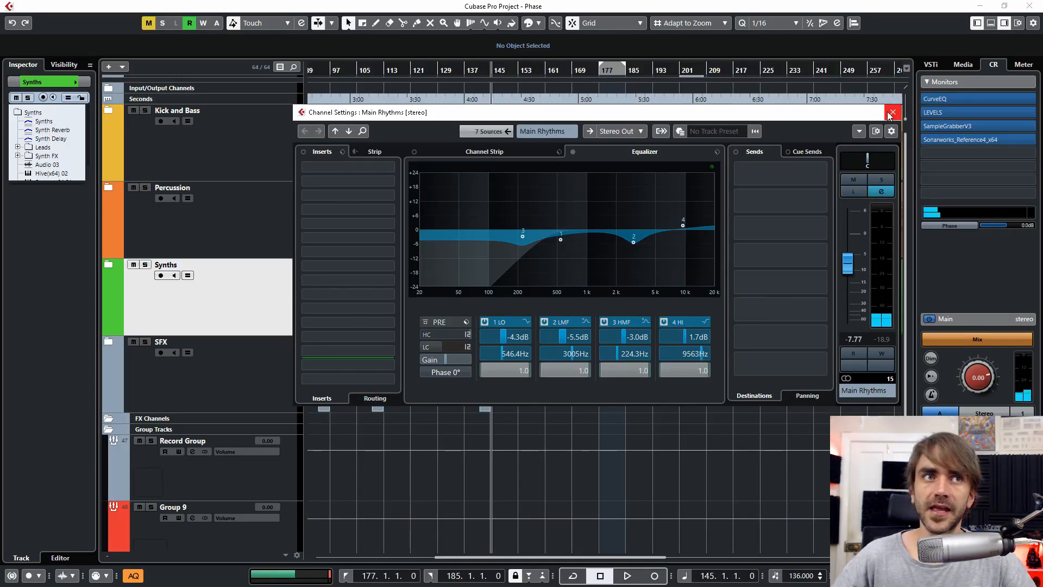
left_click(892, 113)
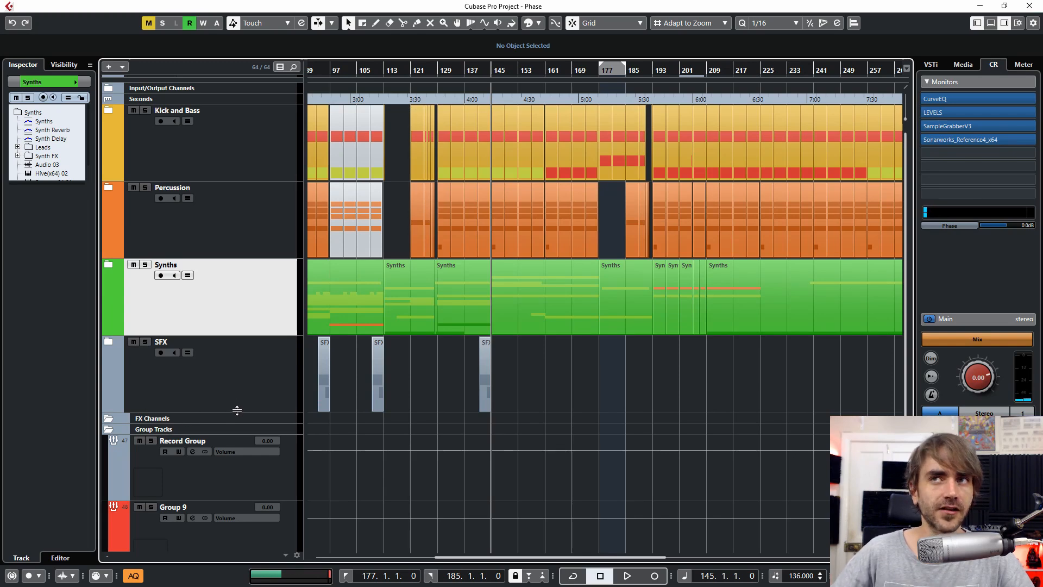
Step: Collapse the Group Tracks folder, and solo the Hive(x64) 02 (R) 01 audio track inside the Synths folder
left_click(108, 426)
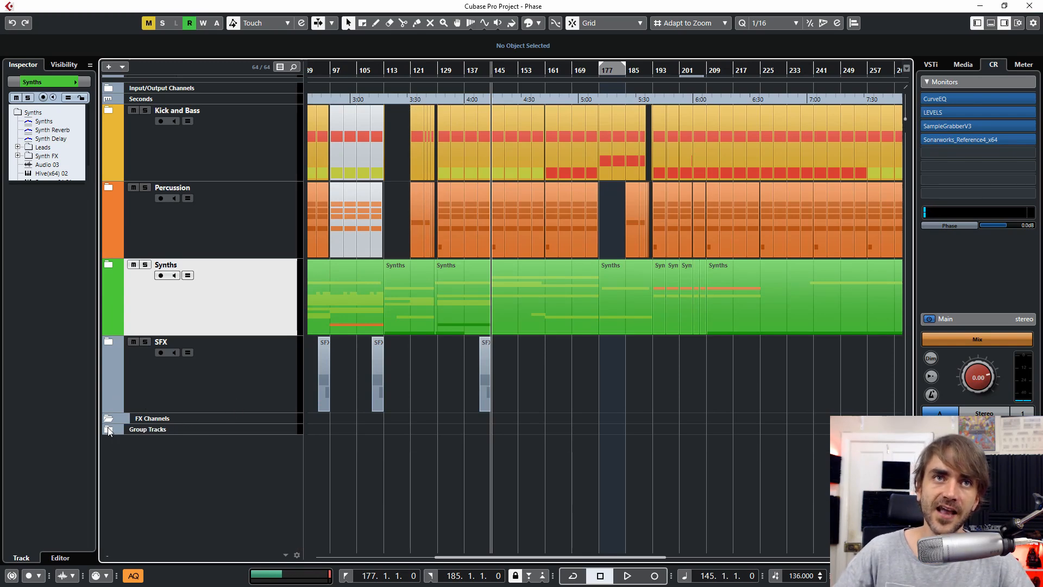
key("g")
key("g")
key("g")
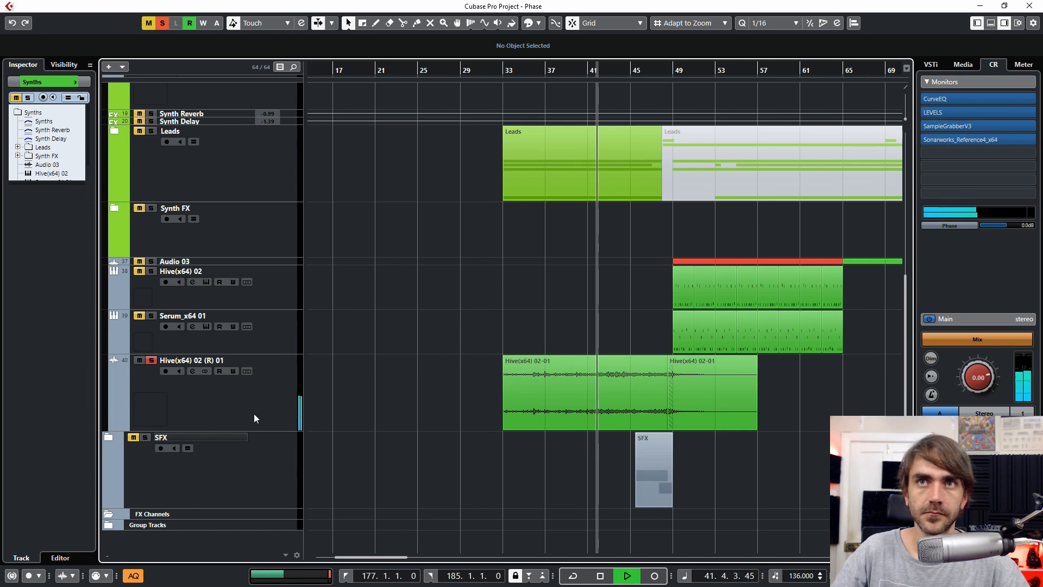
Step: Open the channel settings of the soloed Hive(x64) 02 (R) 01 track and stop playback
left_click(294, 410)
left_click(85, 81)
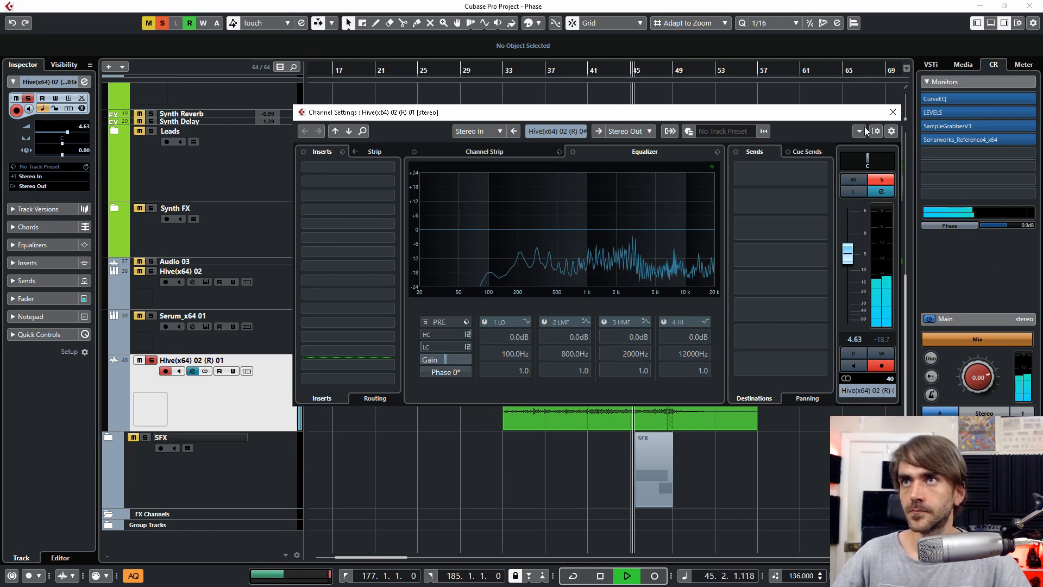
left_click_drag(760, 116, 581, 100)
key("space")
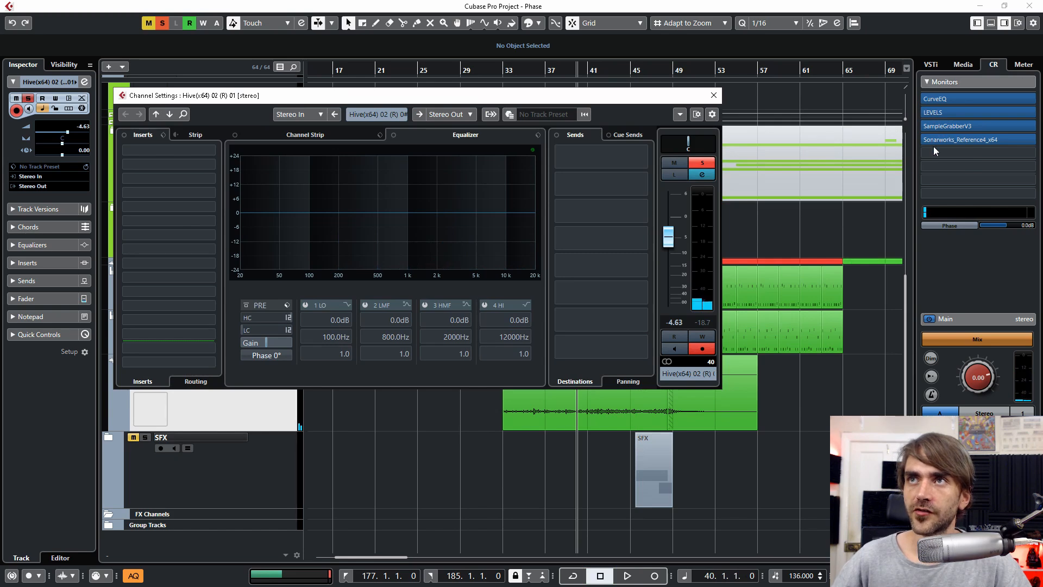
Step: Open the LEVELS meter from the Control Room monitor inserts and place the Hive track's channel settings beside it
left_click(938, 112)
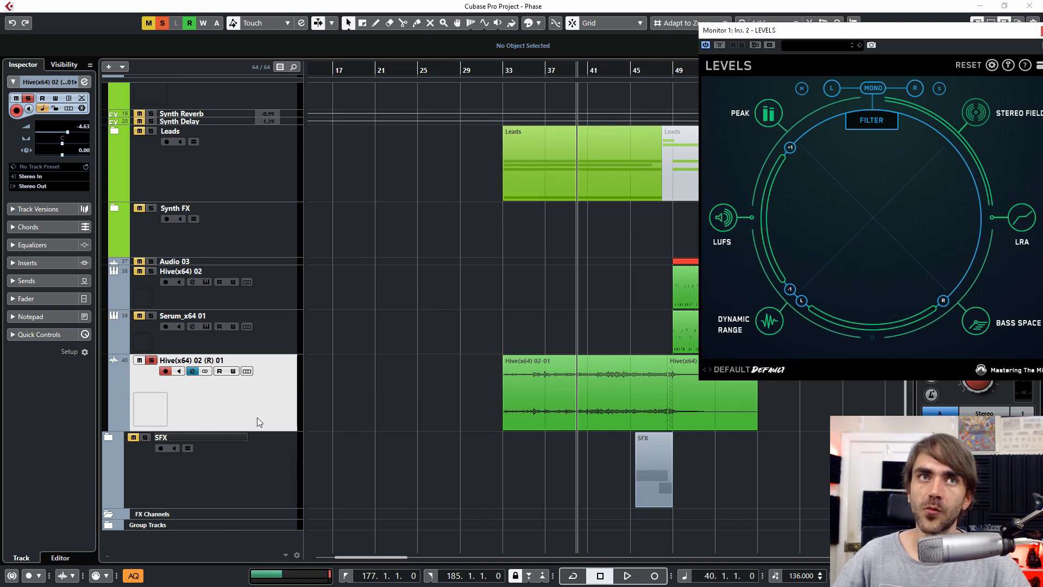
left_click(84, 81)
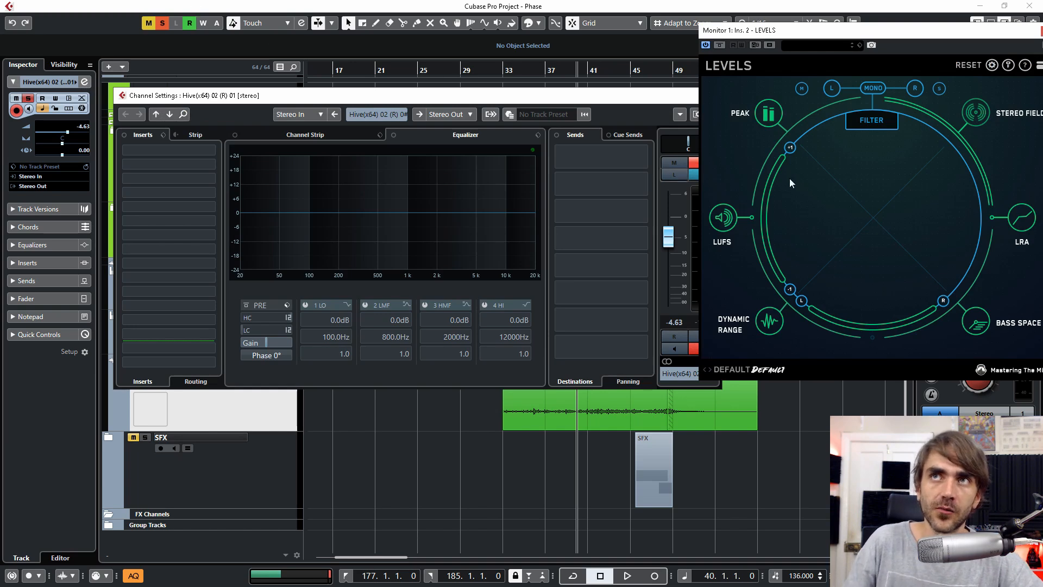
left_click_drag(630, 104, 444, 101)
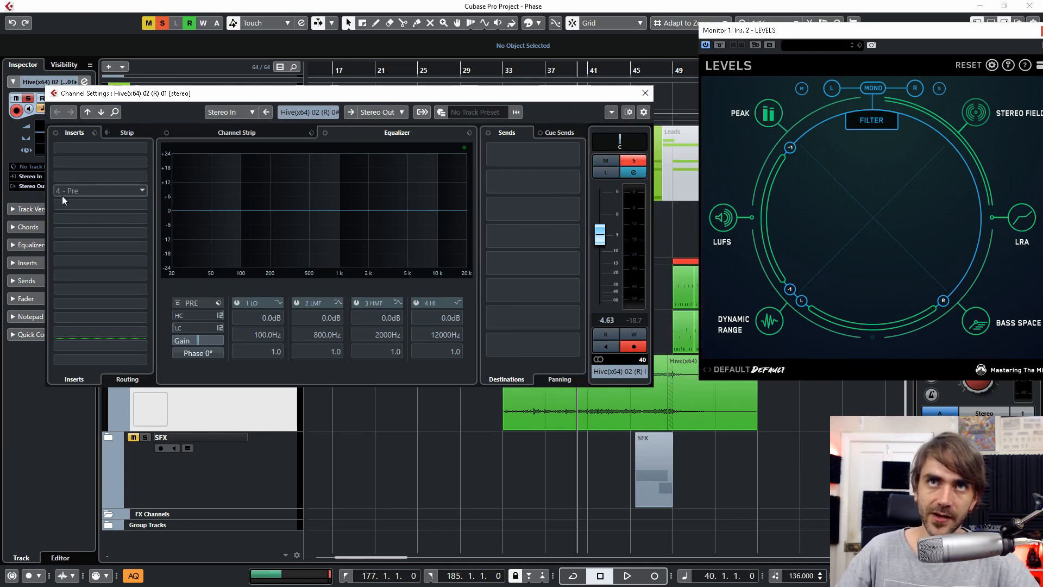
Step: Load the Wider plug-in in insert slot 4 of the Hive(x64) 02 (R) 01 track and start playback
left_click(76, 191)
type("wider")
left_click(120, 222)
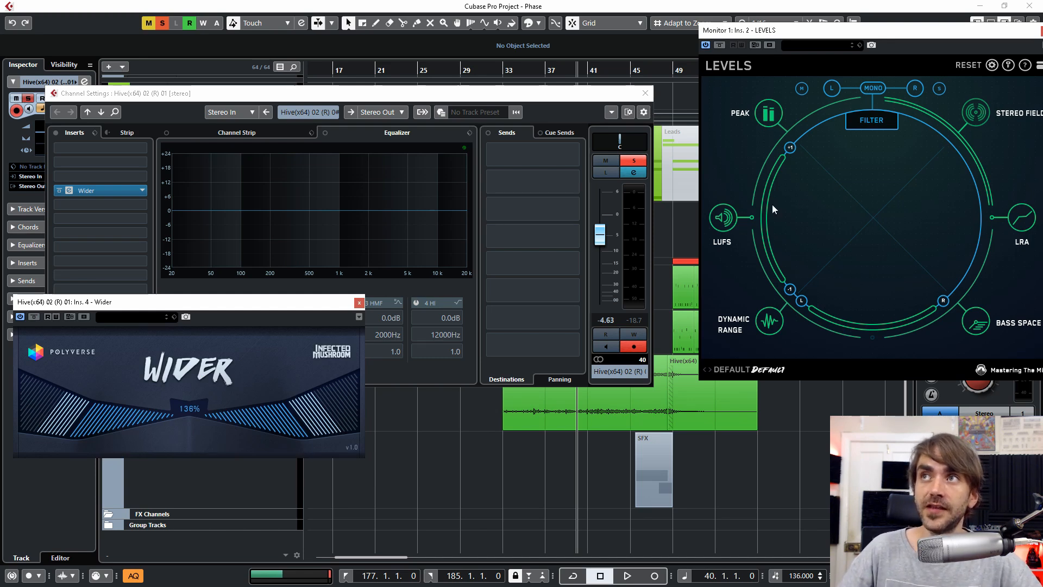
key("space")
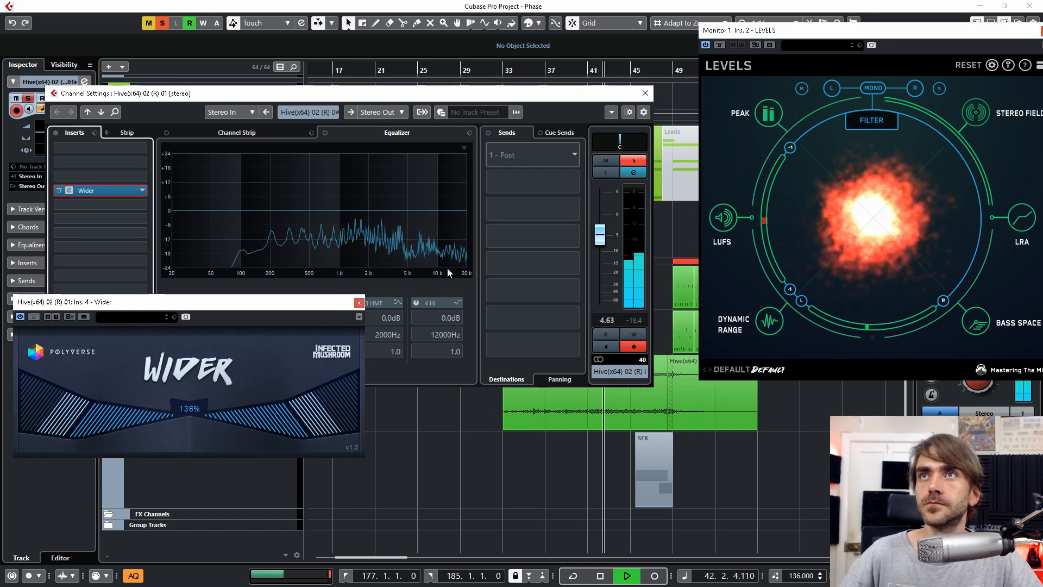
Step: Stop playback, close the Wider plug-in window and switch the Hive(x64) 02 (R) 01 channel to the Stereo Combined Panner
key("space")
left_click(359, 302)
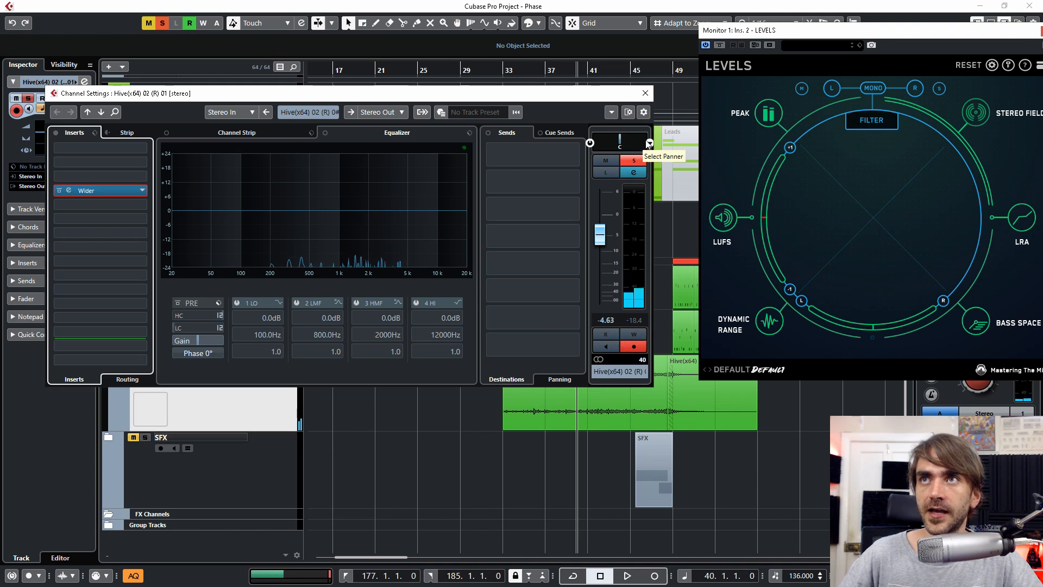
right_click(623, 143)
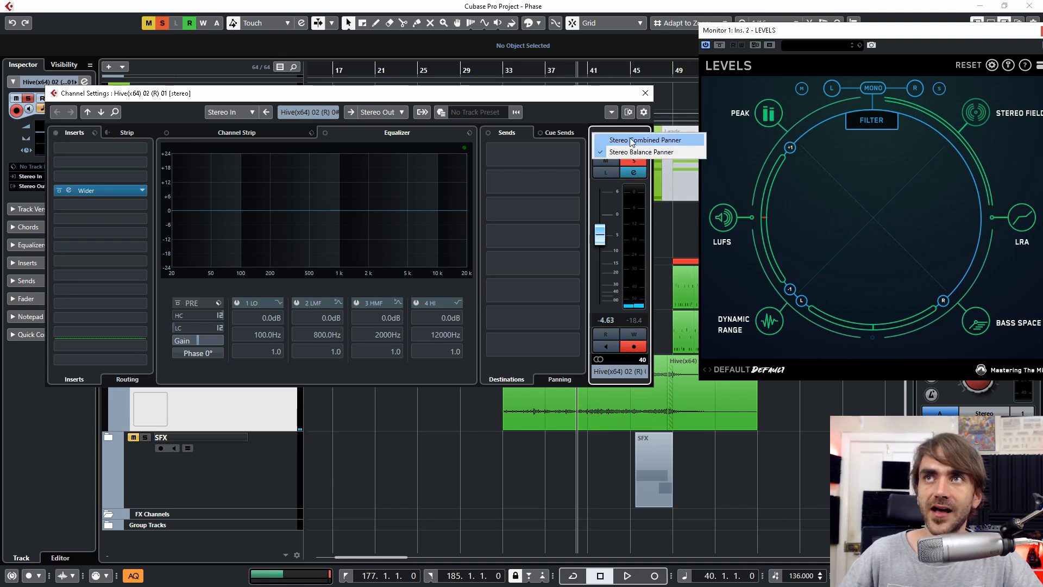
left_click(632, 141)
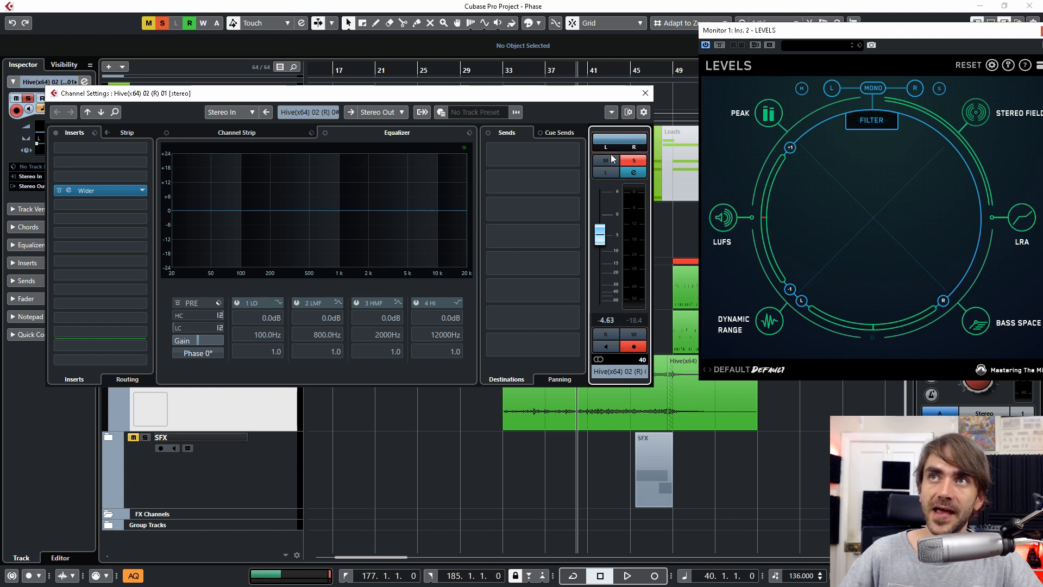
Step: Narrow the Hive channel's stereo range and shift it to the right side, between R13 and R73
left_click_drag(601, 141, 624, 102)
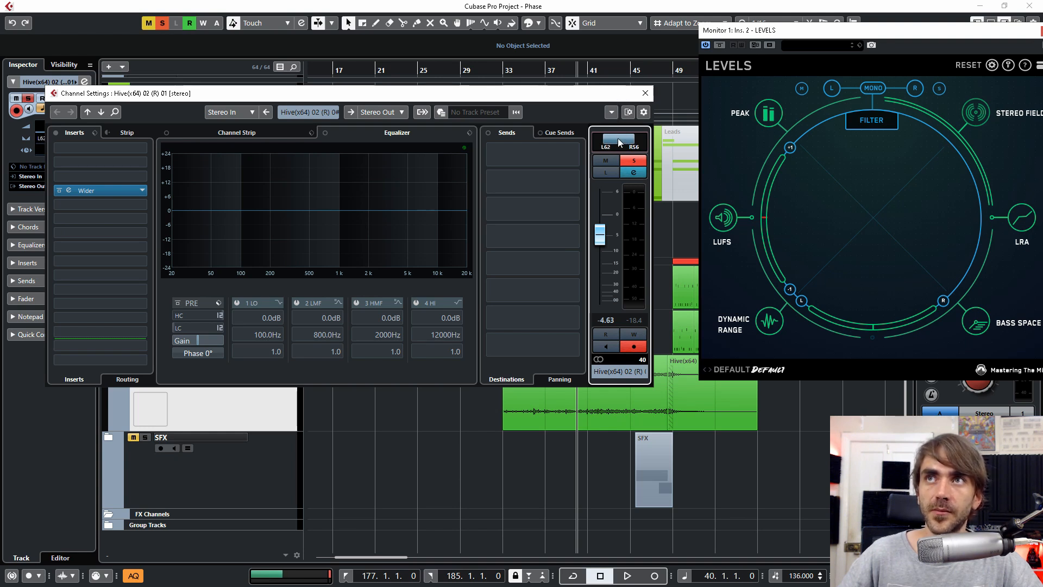
left_click_drag(618, 139, 618, 109)
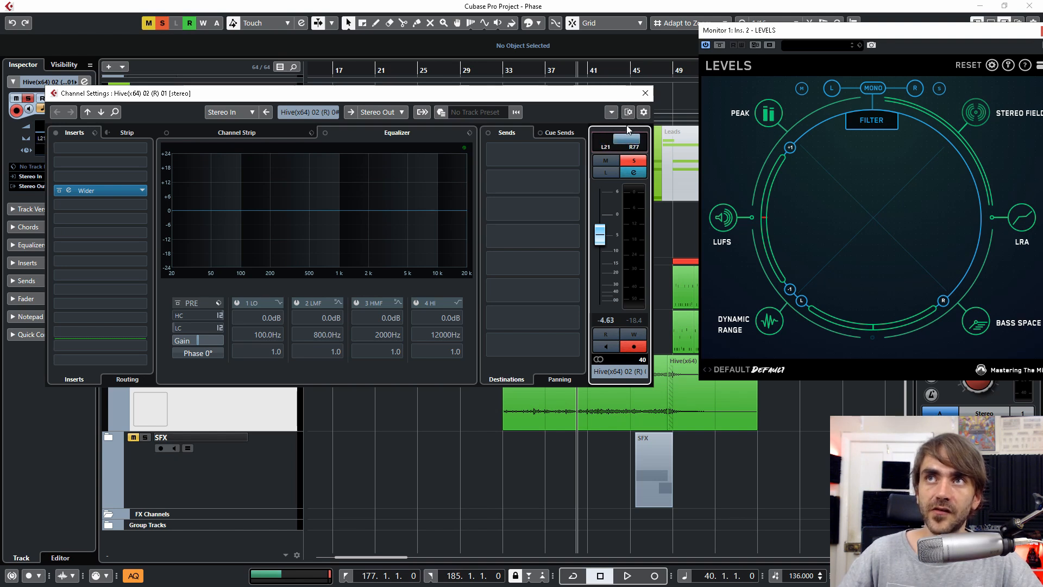
mouse_move(626, 136)
left_mouse_down()
mouse_move(612, 146)
mouse_move(618, 106)
mouse_move(603, 94)
mouse_move(618, 111)
mouse_move(615, 139)
mouse_move(627, 135)
mouse_move(618, 150)
left_mouse_up()
Step: Play the soloed Hive track, reset the LEVELS meter and restart from bar 43 to check the panned stereo image
key("space")
left_click(969, 65)
left_click(985, 116)
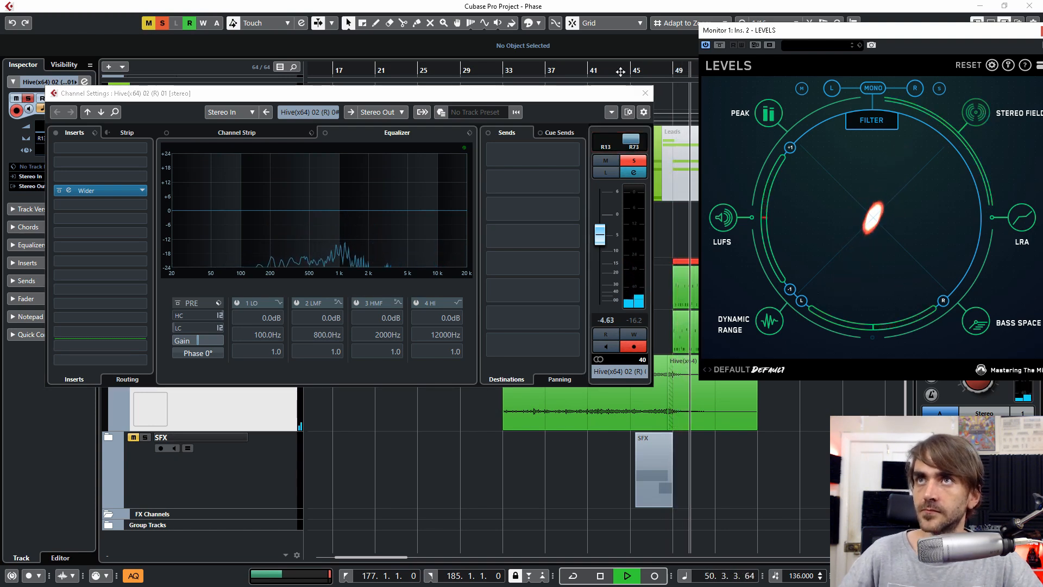
left_click(604, 70)
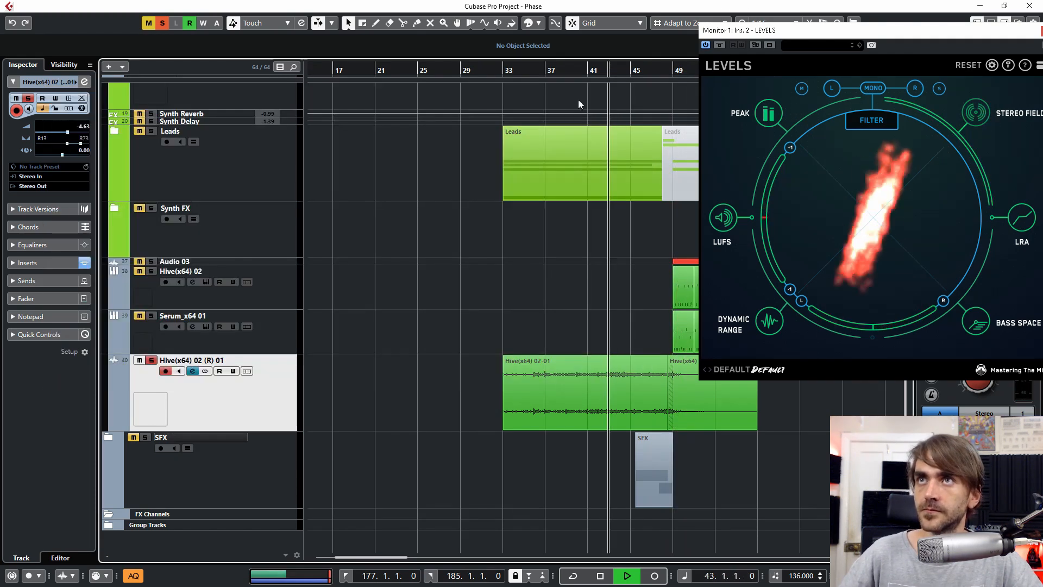
Step: Unsolo the Hive(x64) 02 (R) 01 track and play the full mix from bar 115 while checking the LEVELS meter
left_click(151, 361)
scroll(502, 294, "right", 3)
scroll(506, 293, "down", 2)
scroll(543, 293, "right", 5)
scroll(512, 285, "down", 2)
left_click(438, 70)
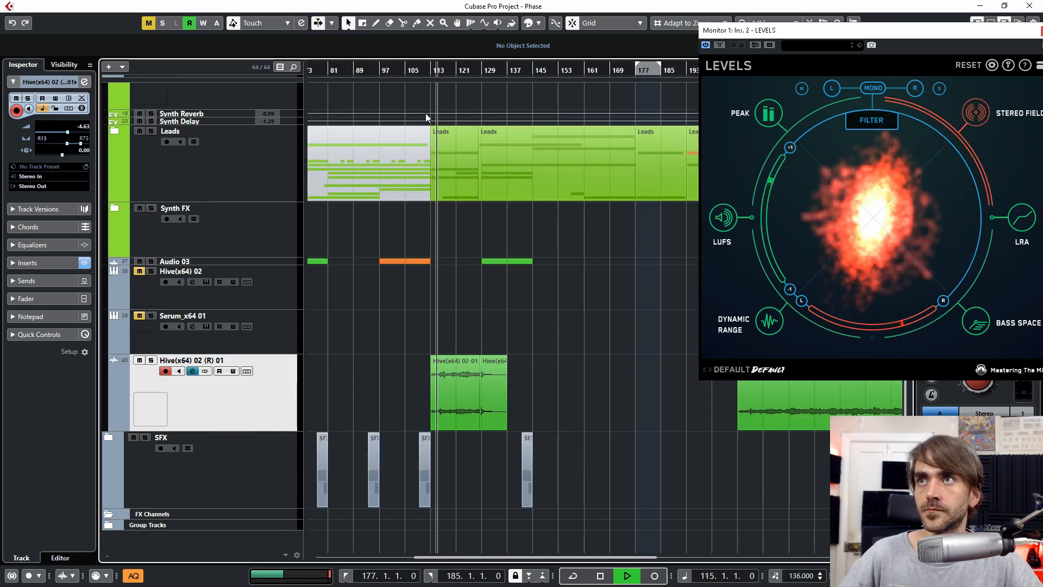
scroll(449, 302, "up", 2)
scroll(511, 254, "up", 5)
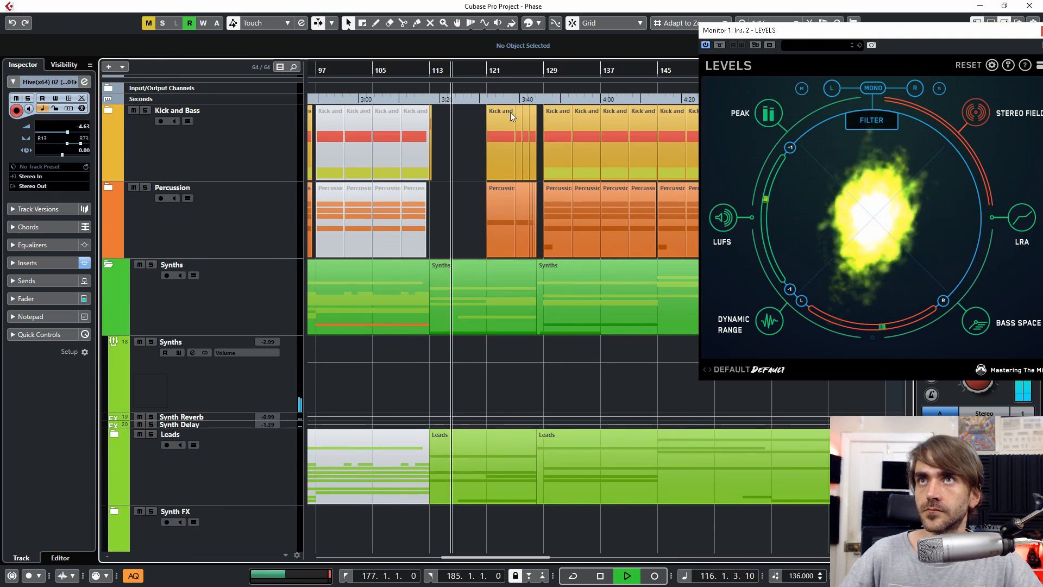
scroll(484, 212, "down", 5)
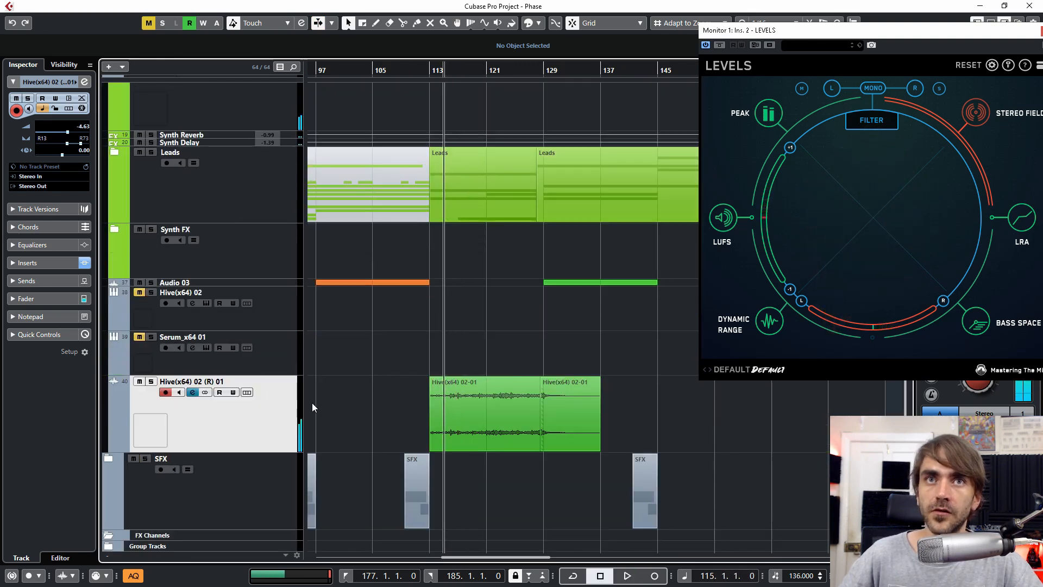
Step: Reduce the Wider width on the Hive(x64) 02 (R) 01 channel to 86% and close the plug-in and channel settings
left_click(84, 81)
left_click(69, 191)
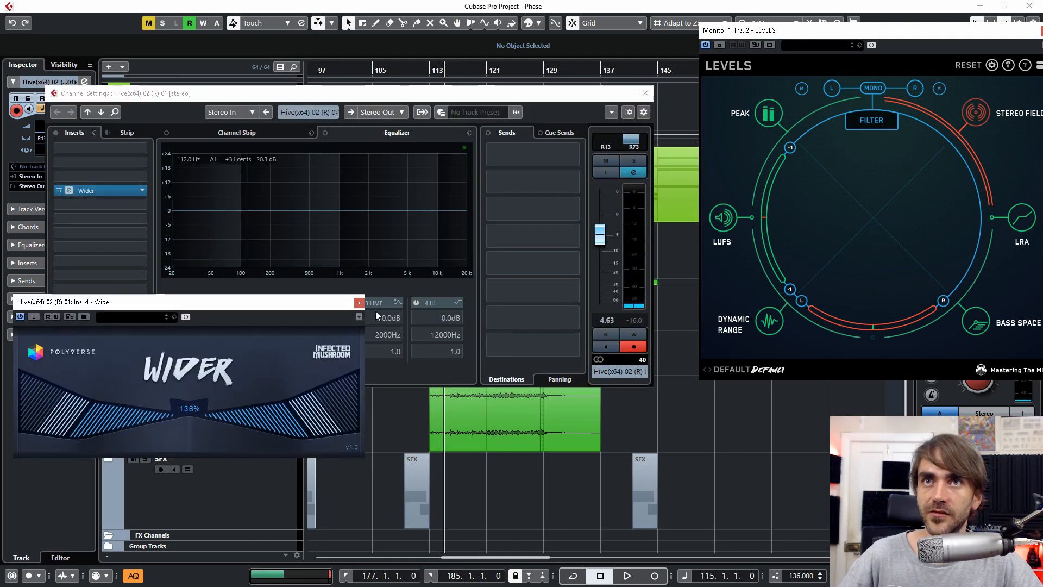
left_click_drag(313, 428, 280, 429)
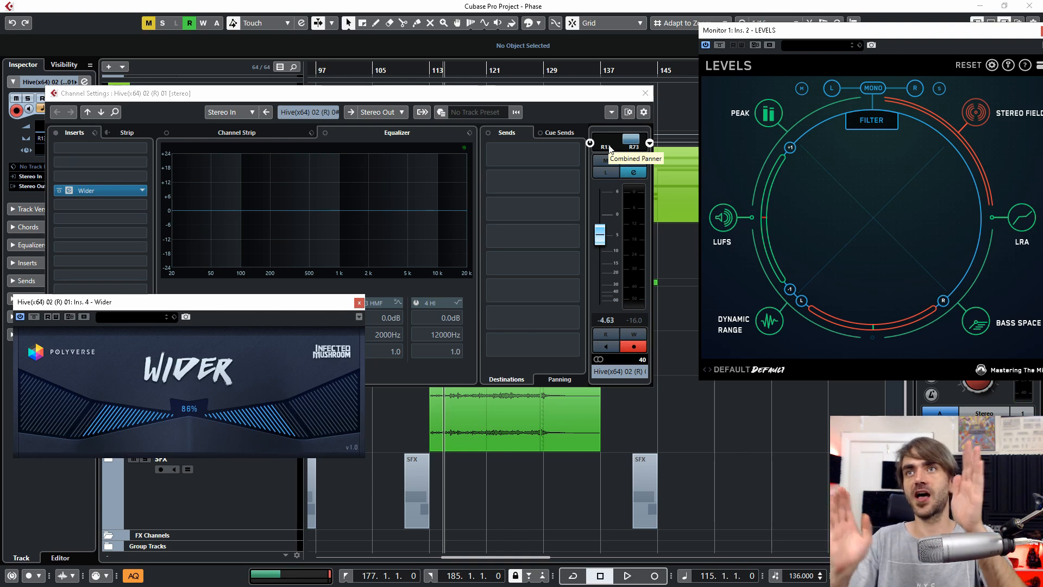
left_click(359, 302)
left_click(645, 93)
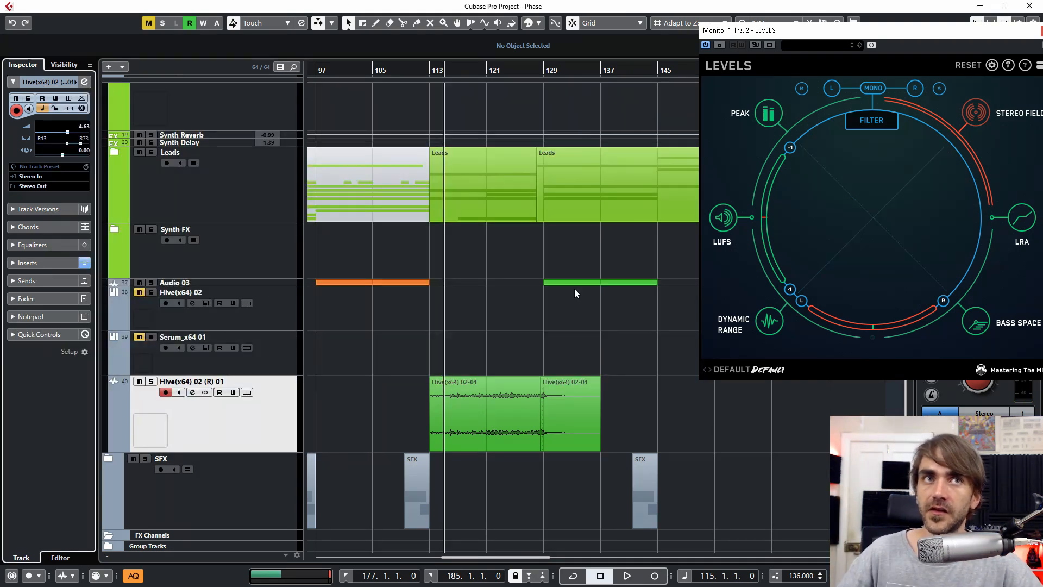
Step: Expand the Leads folder inside the Synths folder and start playback from bar 115
scroll(575, 289, "up", 5)
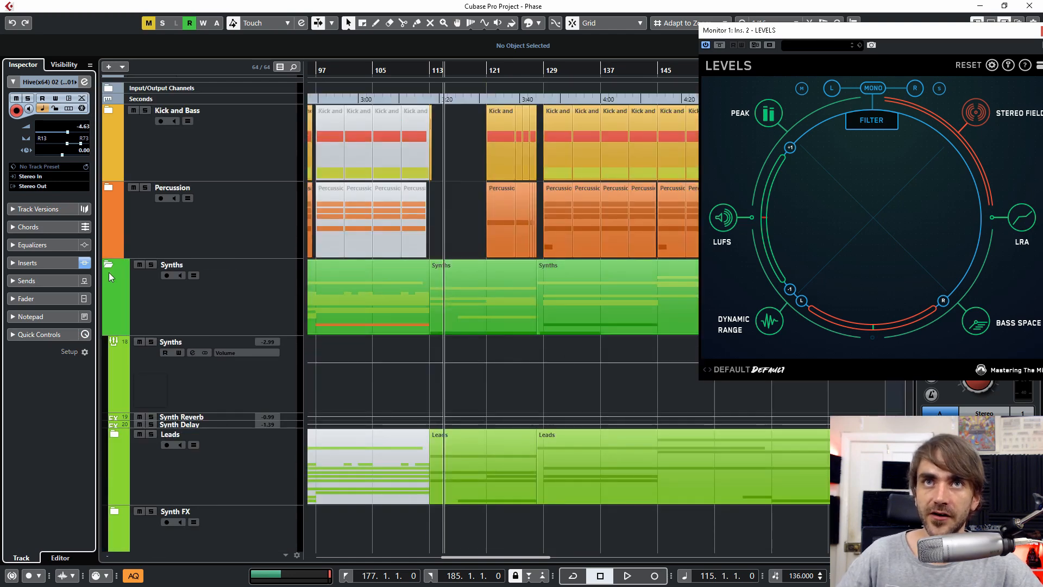
scroll(157, 307, "down", 5)
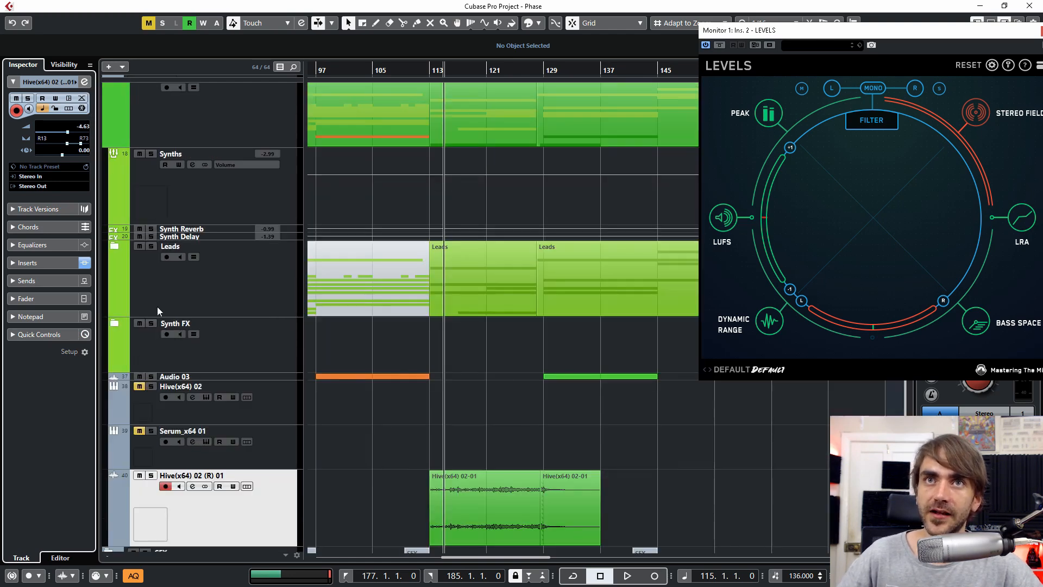
left_click(119, 249)
scroll(302, 382, "down", 5)
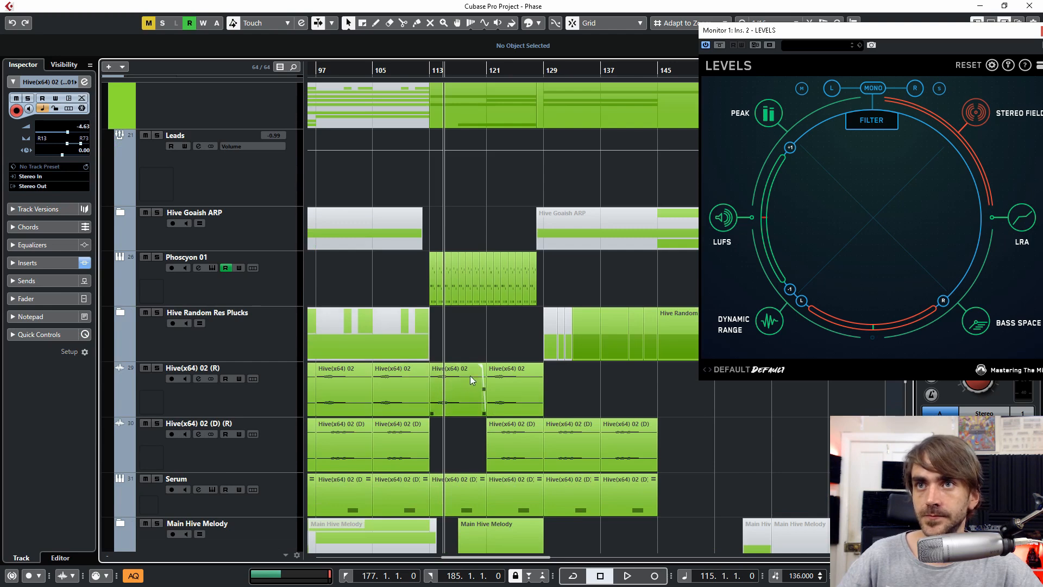
scroll(472, 380, "down", 3)
key("space")
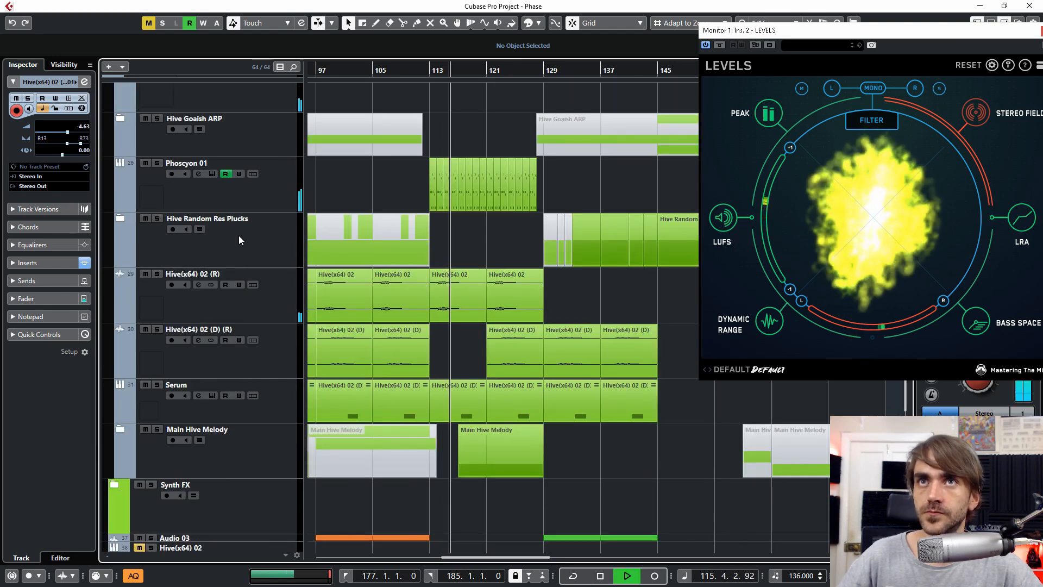
Step: Switch the Phoscyon 01 channel to the Stereo Combined Panner and narrow its range to between L77 and R8
left_click(218, 187)
left_click(85, 83)
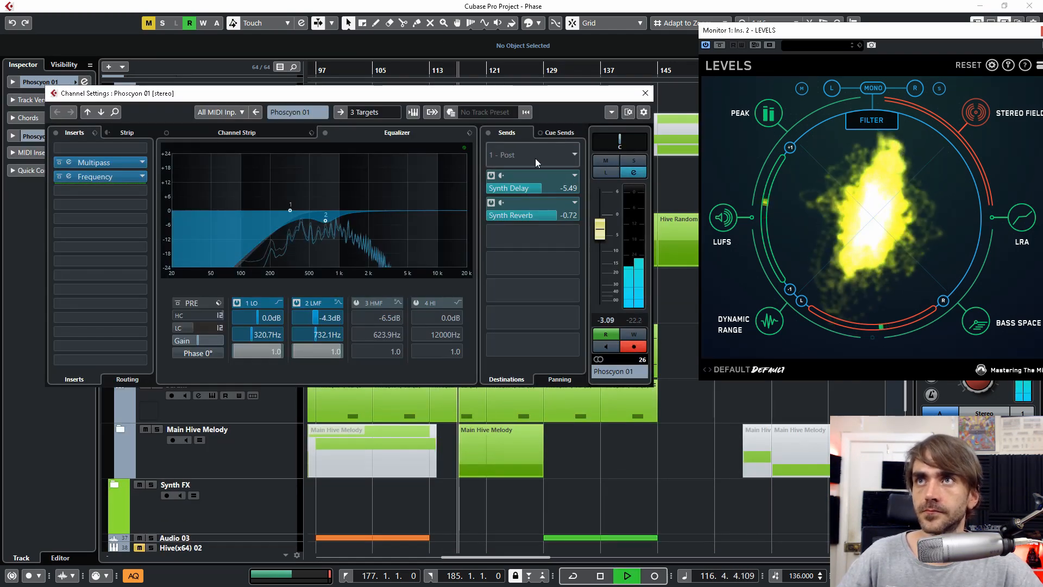
right_click(646, 147)
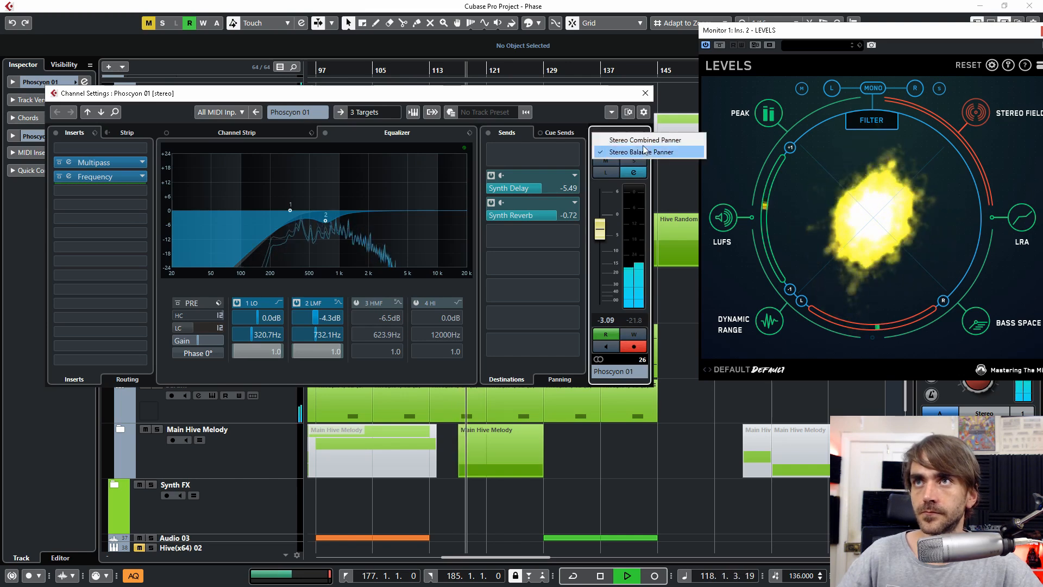
left_click(622, 140)
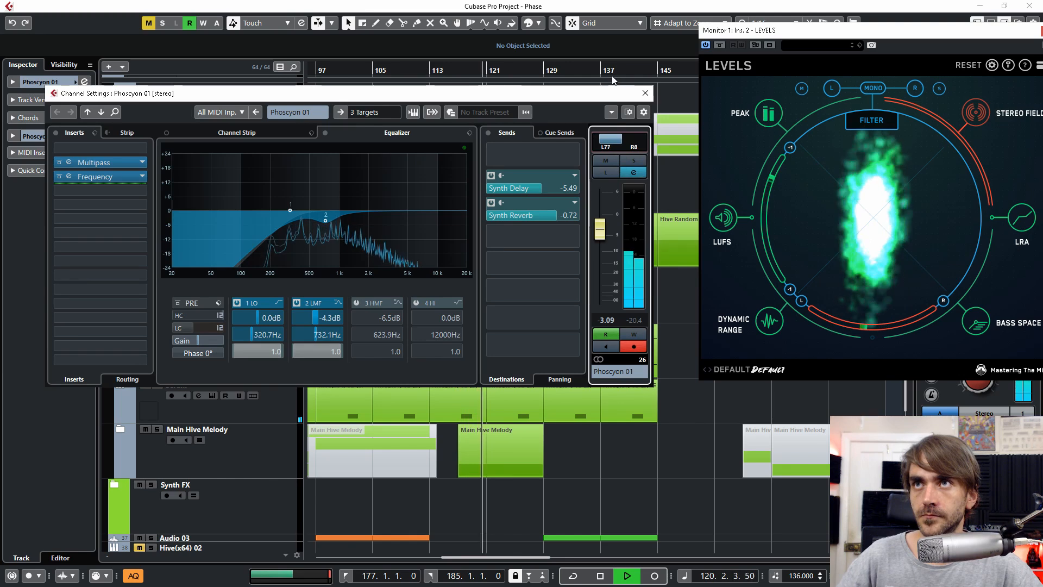
Step: Reset the LEVELS stereo field warning, stop playback, adjust the Phoscyon 01 panner to L65 and R23, and close its channel settings
left_click(977, 112)
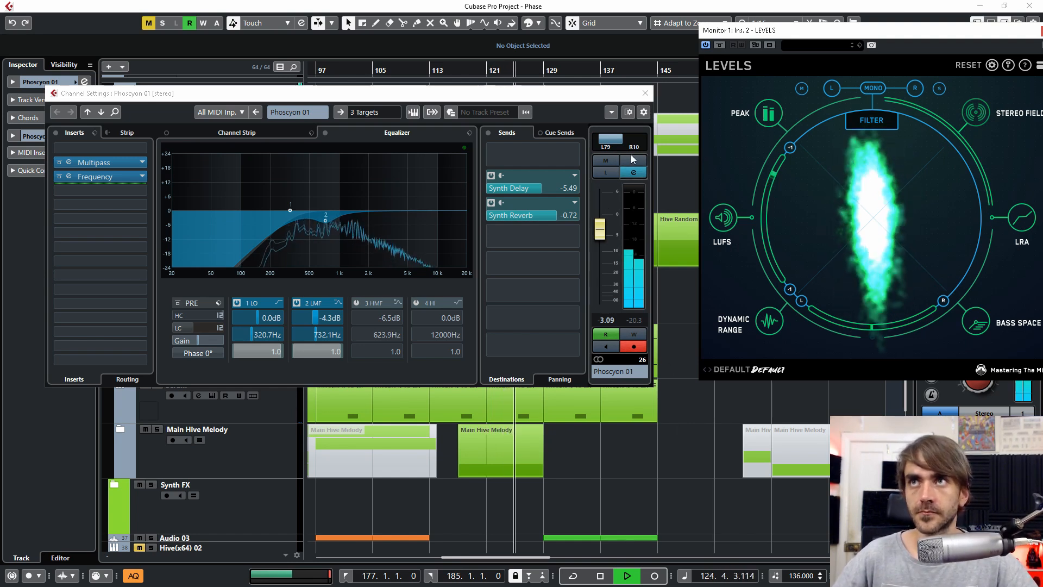
key("space")
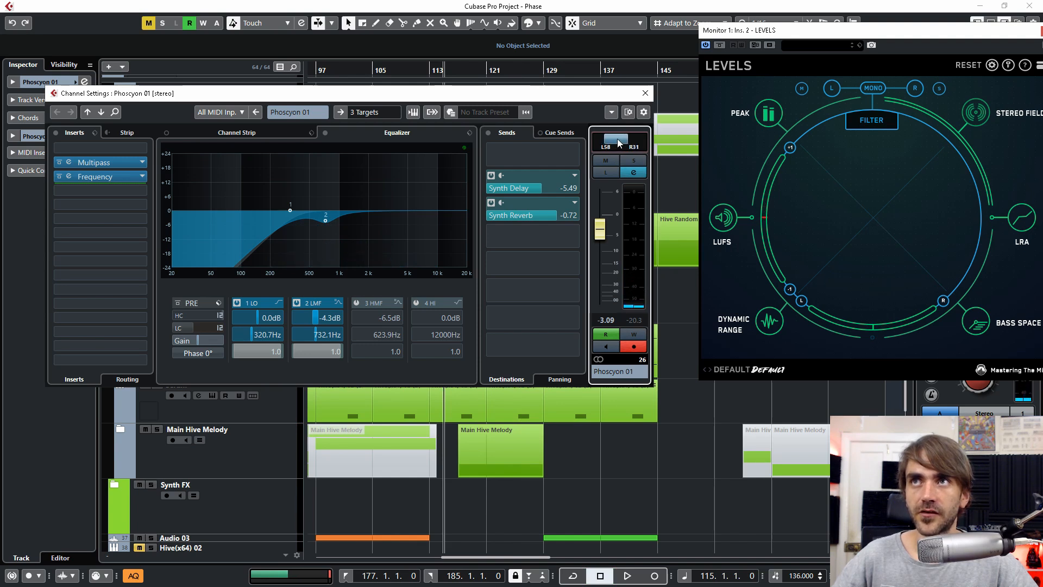
left_click_drag(616, 138, 615, 139)
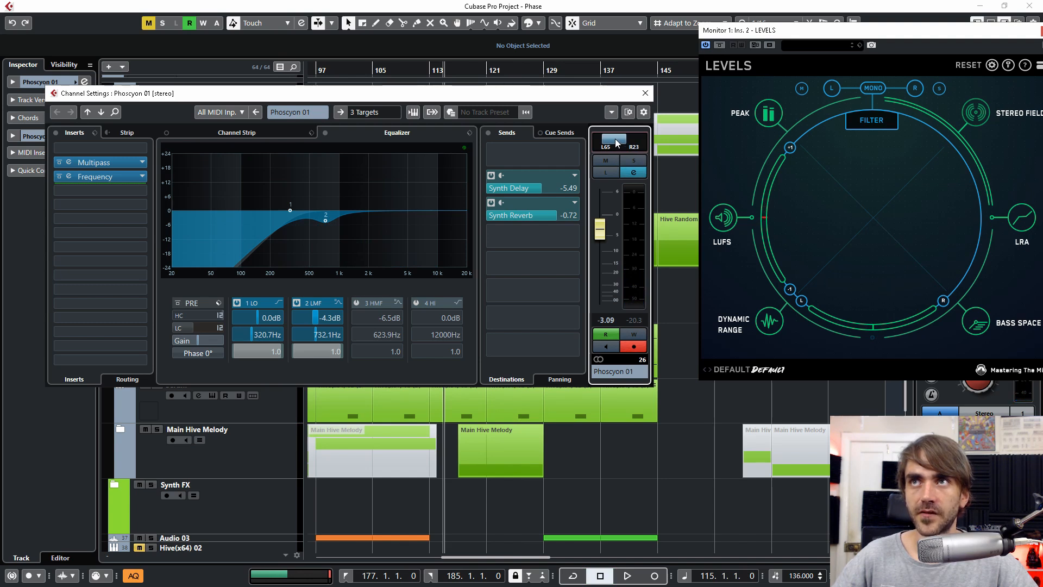
left_click(645, 93)
Step: Set the Hive(x64) 02 (R) 01 combined panner to L25 and R65, start playback and close the channel settings
scroll(619, 353, "down", 5)
left_click(211, 412)
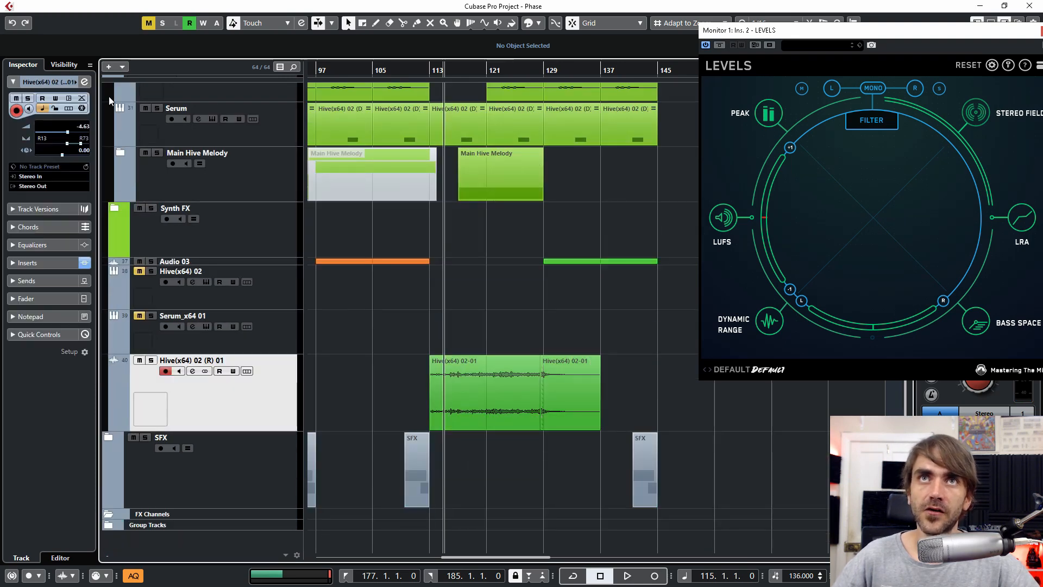
left_click(87, 82)
key("space")
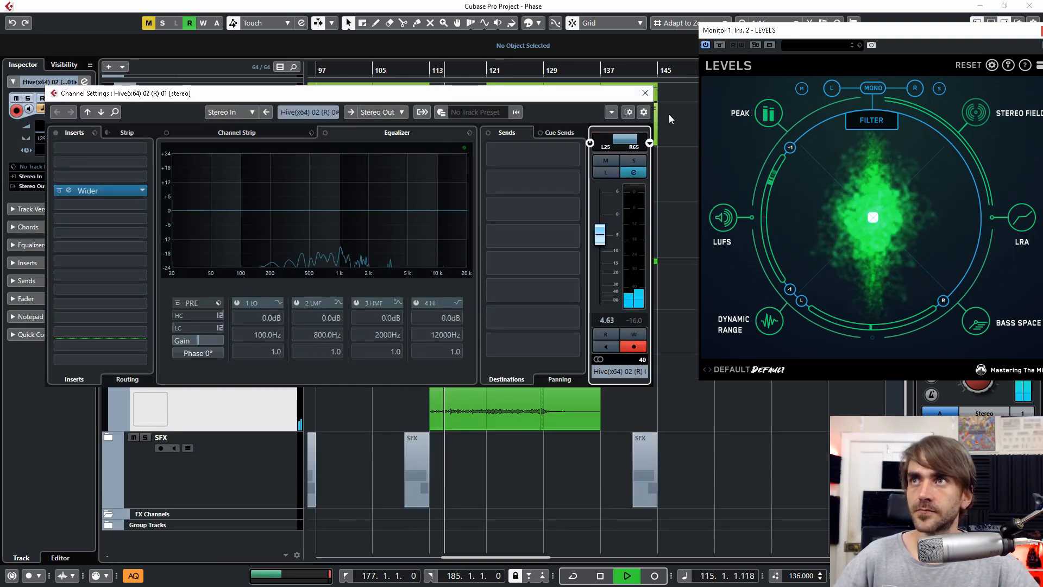
left_click(646, 93)
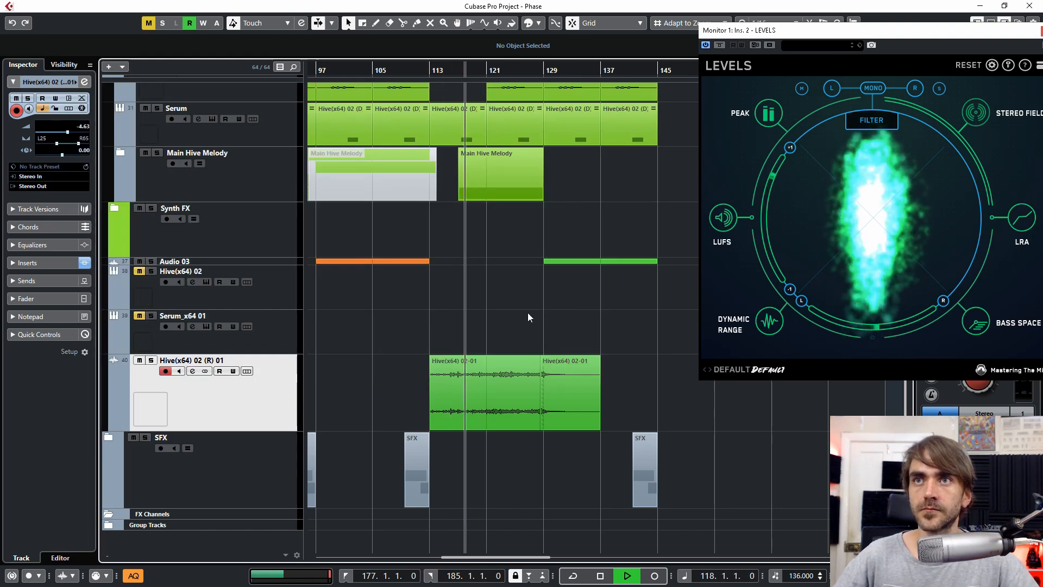
Step: Examine the clips of the Leads tracks across the arrangement while the mix plays
scroll(554, 424, "up", 5)
scroll(611, 514, "up", 4)
scroll(623, 498, "right", 3)
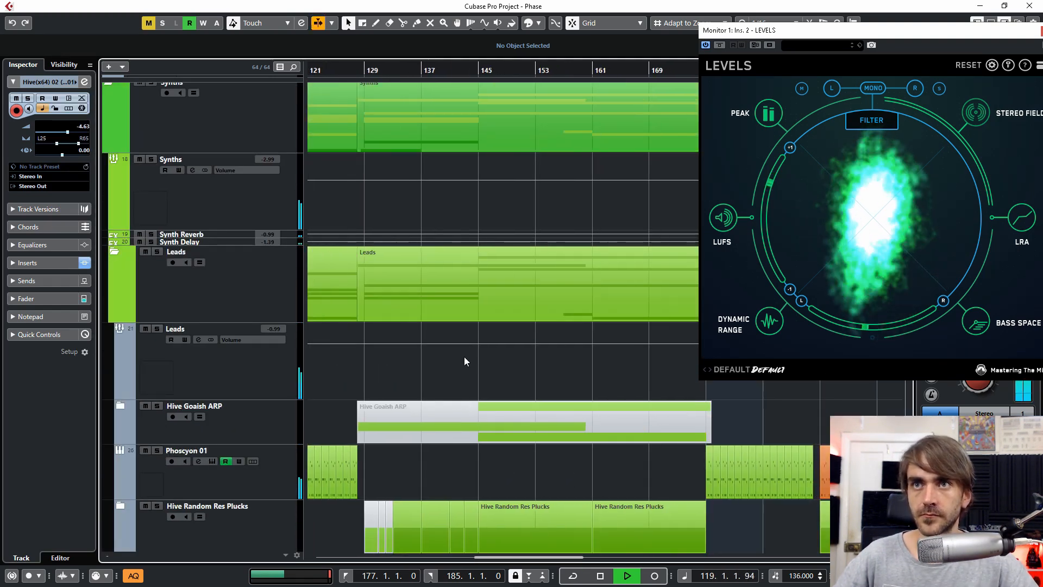
scroll(465, 359, "down", 5)
scroll(489, 367, "down", 4)
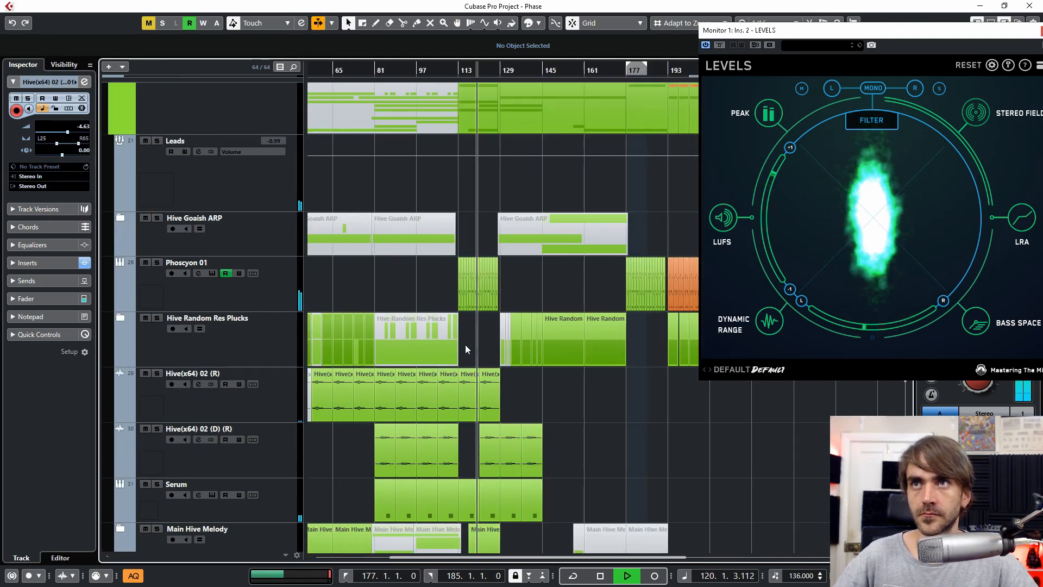
scroll(501, 371, "down", 1)
scroll(510, 412, "right", 3)
scroll(482, 383, "down", 6)
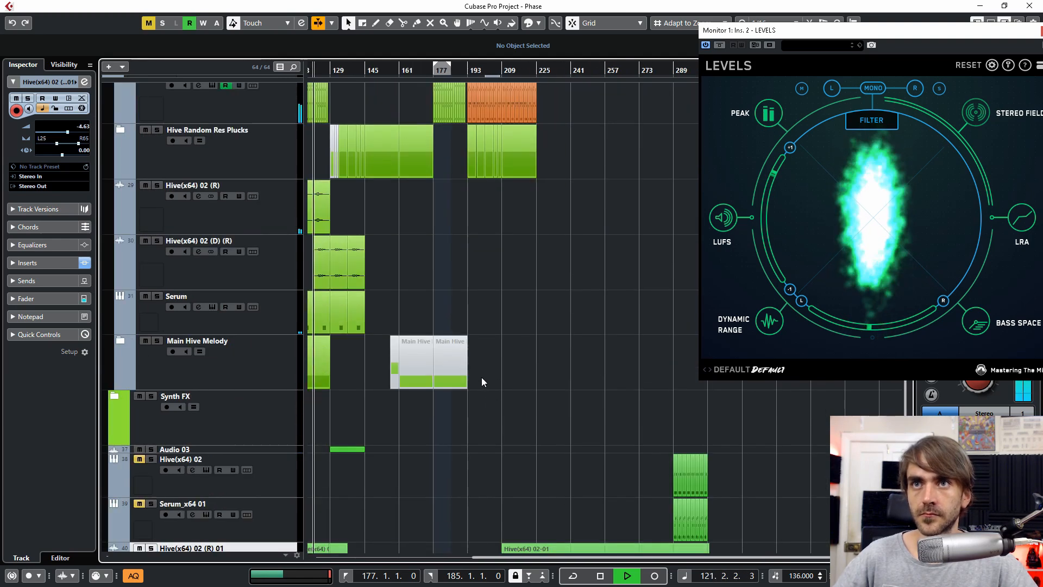
scroll(484, 377, "up", 5)
scroll(543, 375, "left", 3)
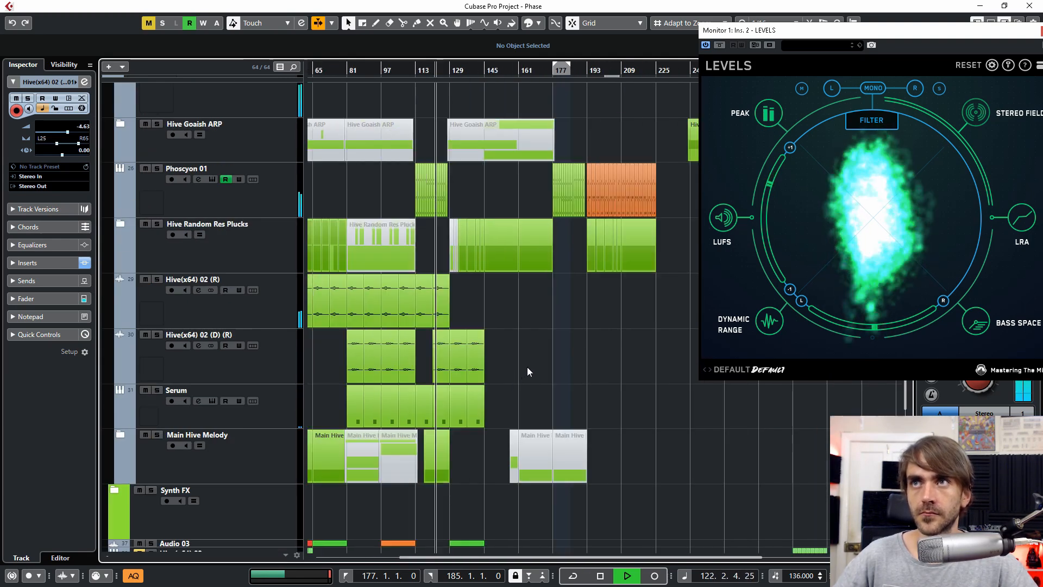
scroll(516, 361, "up", 3)
Step: Collapse the Leads and Synths folders to show only the main track folders across the arrangement
left_click(118, 158)
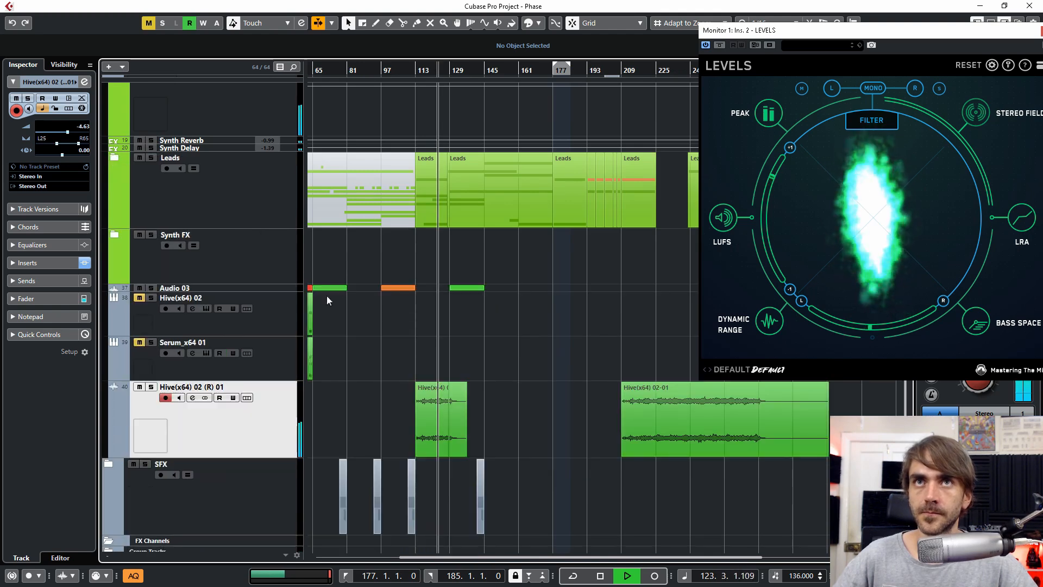
scroll(505, 429, "up", 2)
scroll(563, 462, "right", 1)
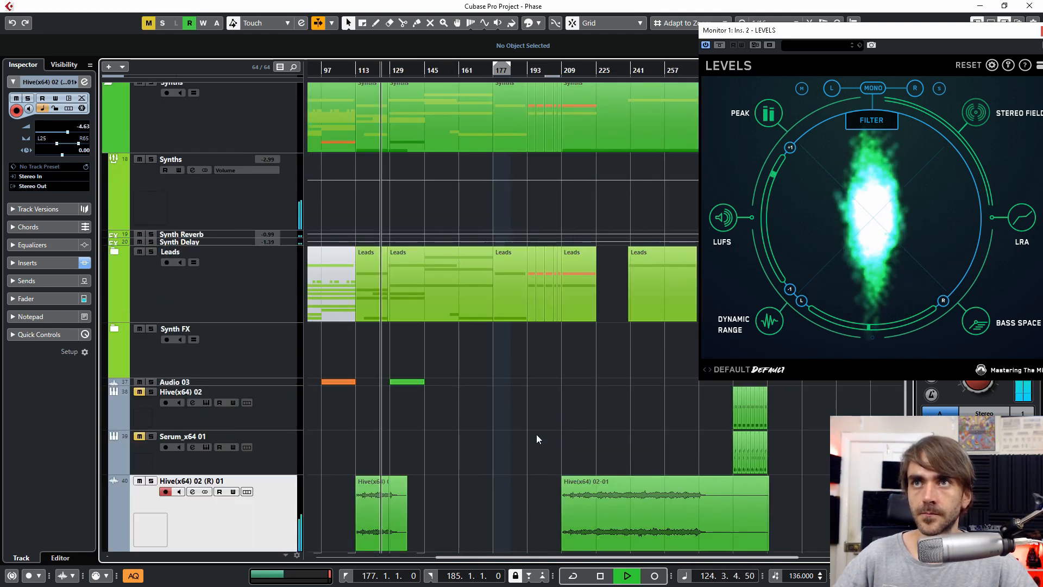
scroll(493, 385, "up", 2)
left_click(110, 178)
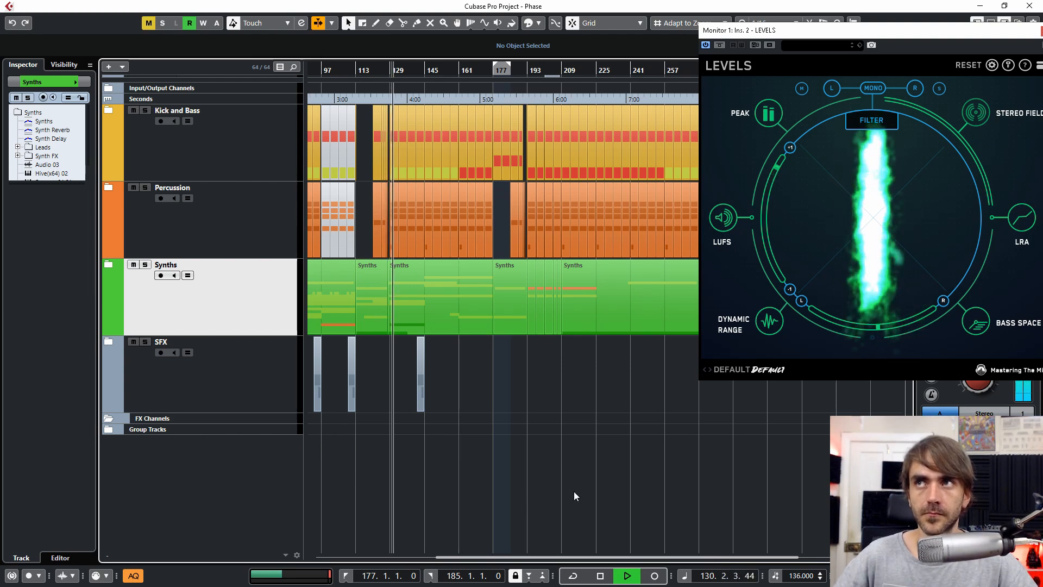
key("g")
key("g")
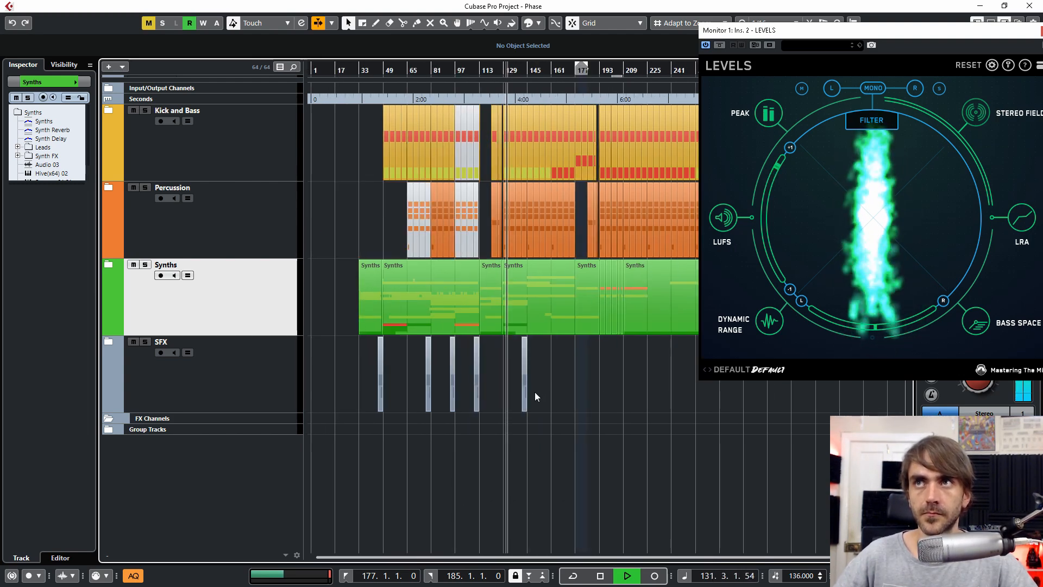
scroll(600, 411, "up", 1)
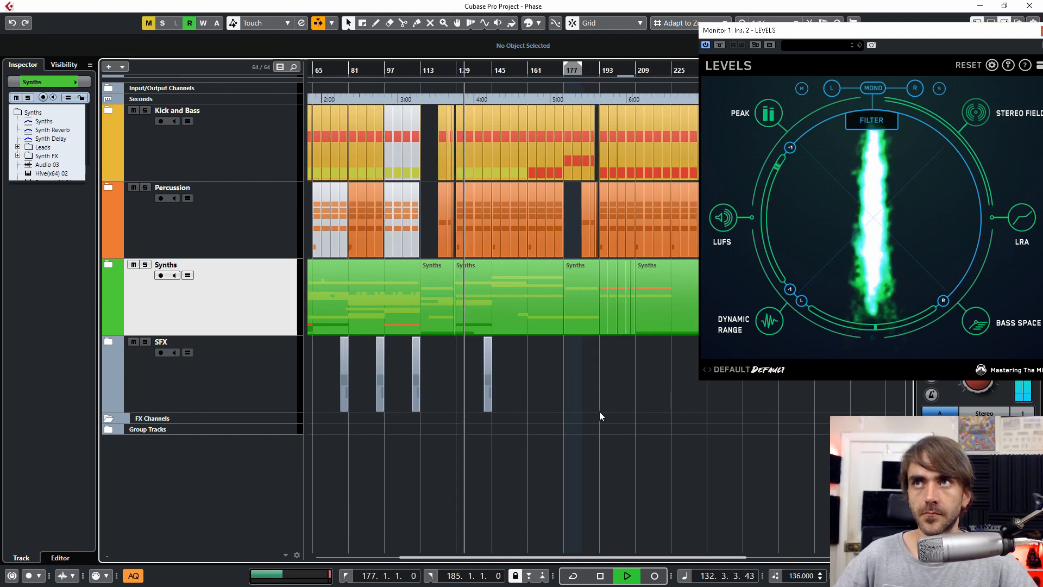
Step: Expand the Synths folder and move playback to about bar 209, where the Hive(x64) 02-01 clip begins
scroll(592, 381, "right", 4)
left_click(635, 70)
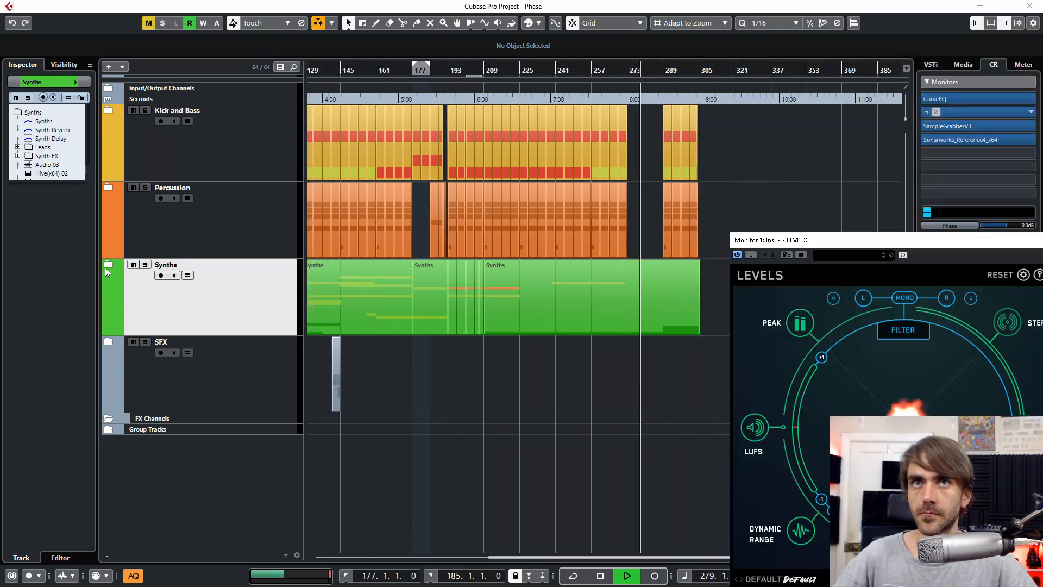
left_click(107, 265)
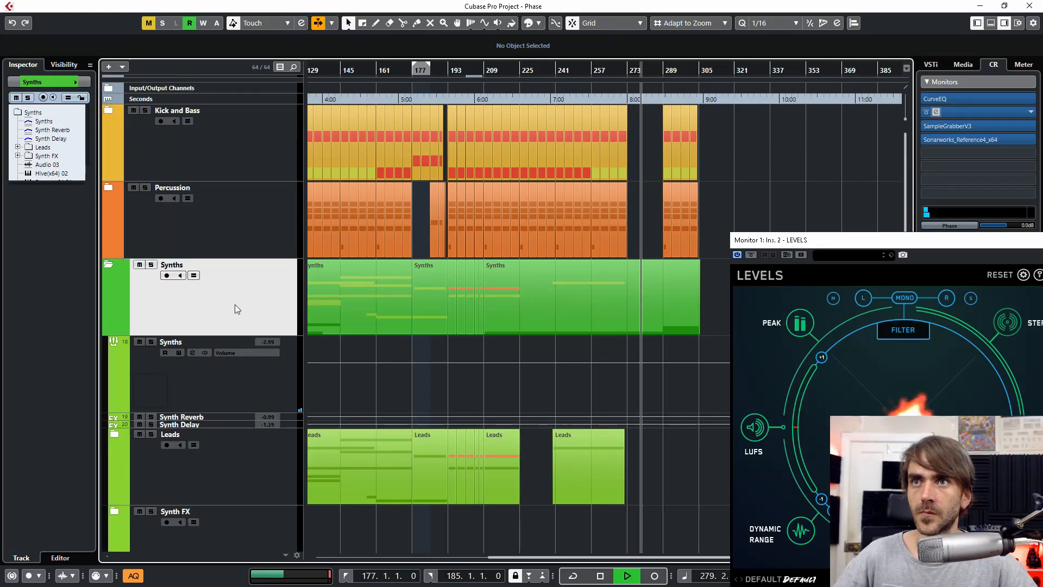
scroll(615, 383, "down", 5)
left_click(492, 71)
scroll(530, 309, "up", 3)
scroll(530, 309, "up", 3)
scroll(549, 404, "down", 5)
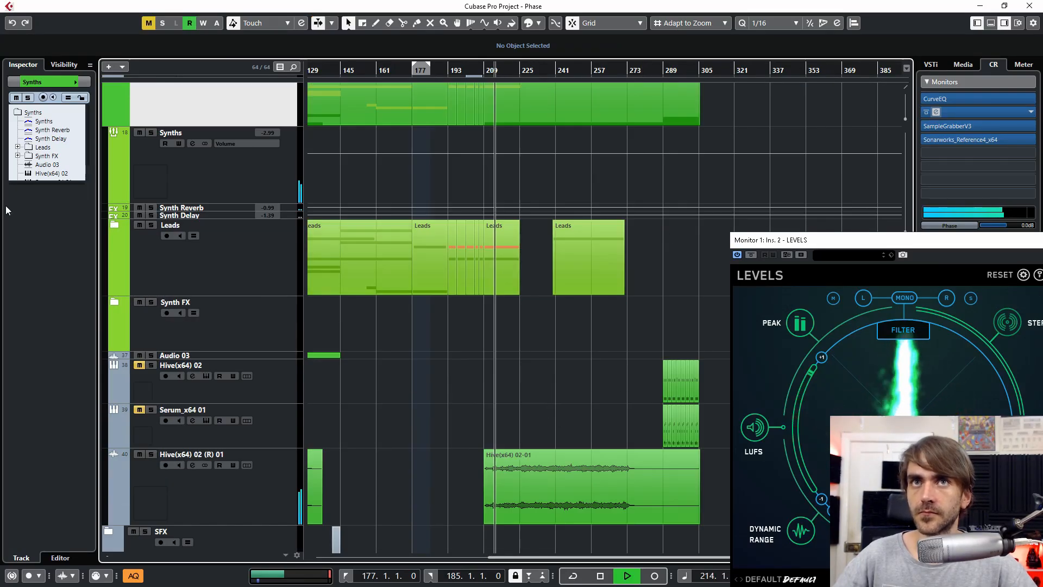
Step: Expand the Leads folder, check the stereo image of the mix in the LEVELS meter and close the meter
left_click(114, 225)
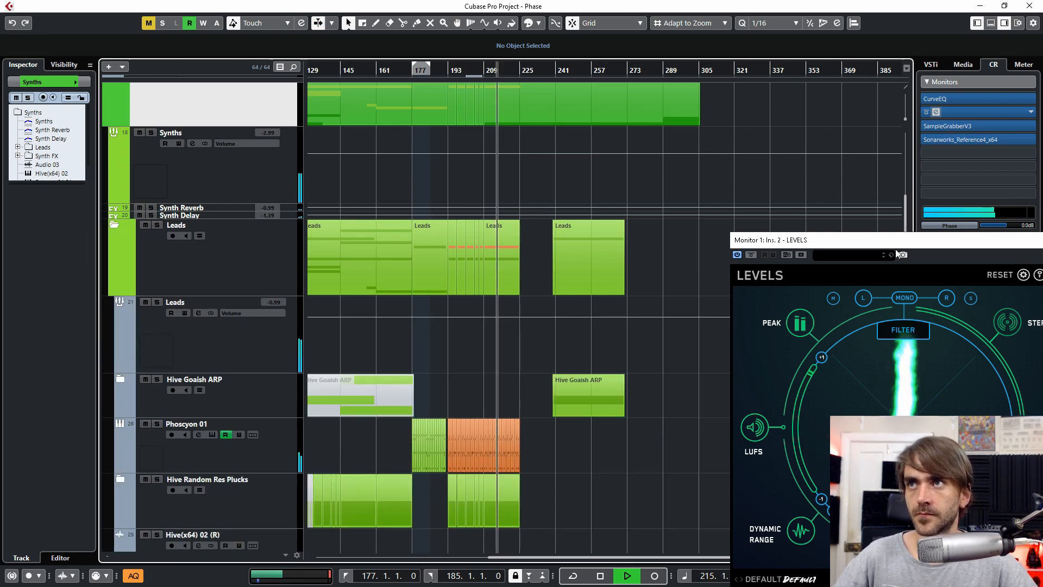
left_click_drag(866, 240, 628, 131)
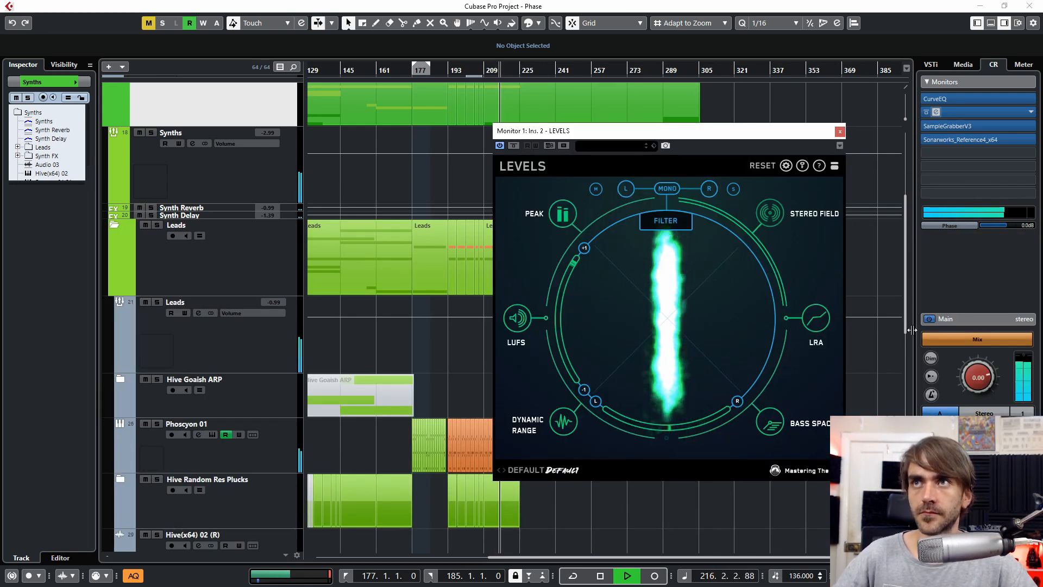
scroll(891, 245, "down", 3)
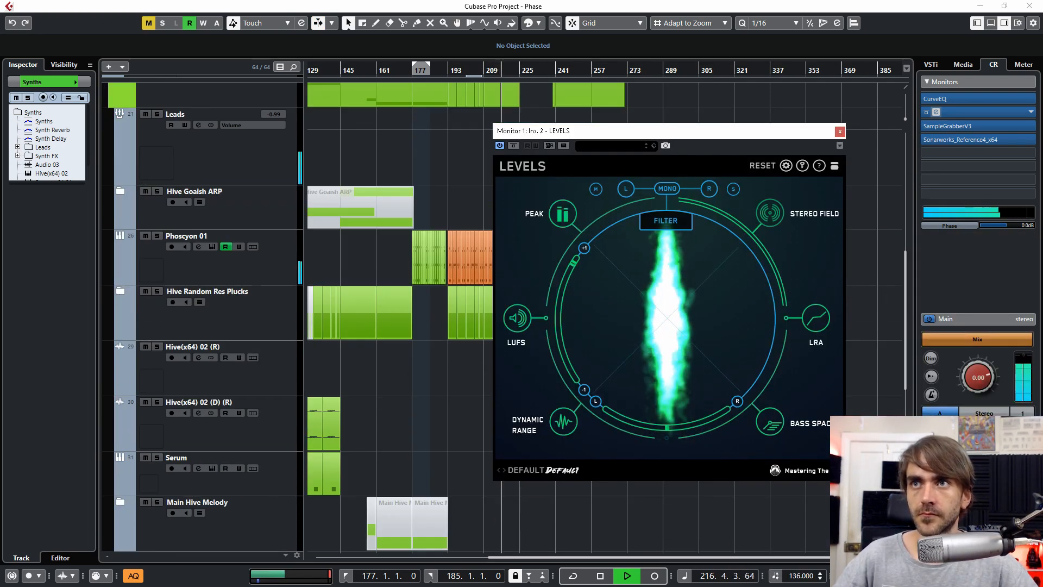
left_click(839, 132)
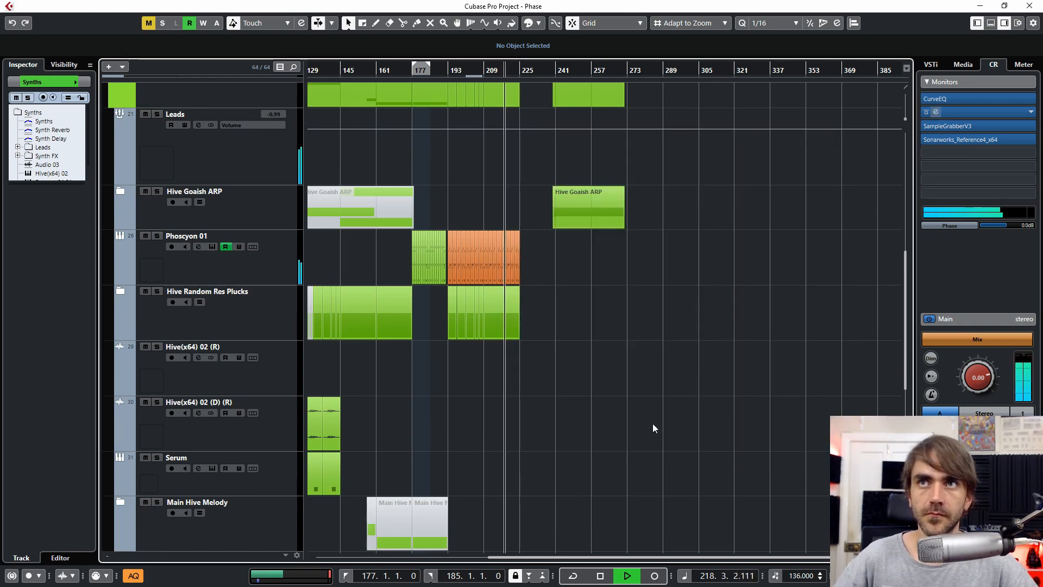
scroll(464, 373, "down", 4)
scroll(487, 363, "down", 1)
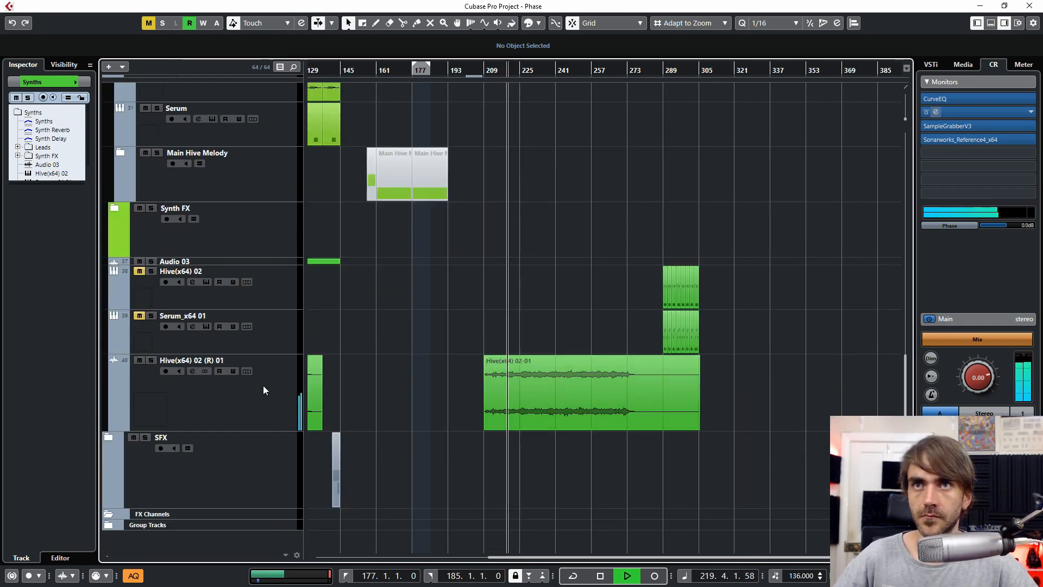
Step: Open the channel settings of Hive(x64) 02 (R) 01, stop playback and enable automation writing for the channel
left_click(257, 416)
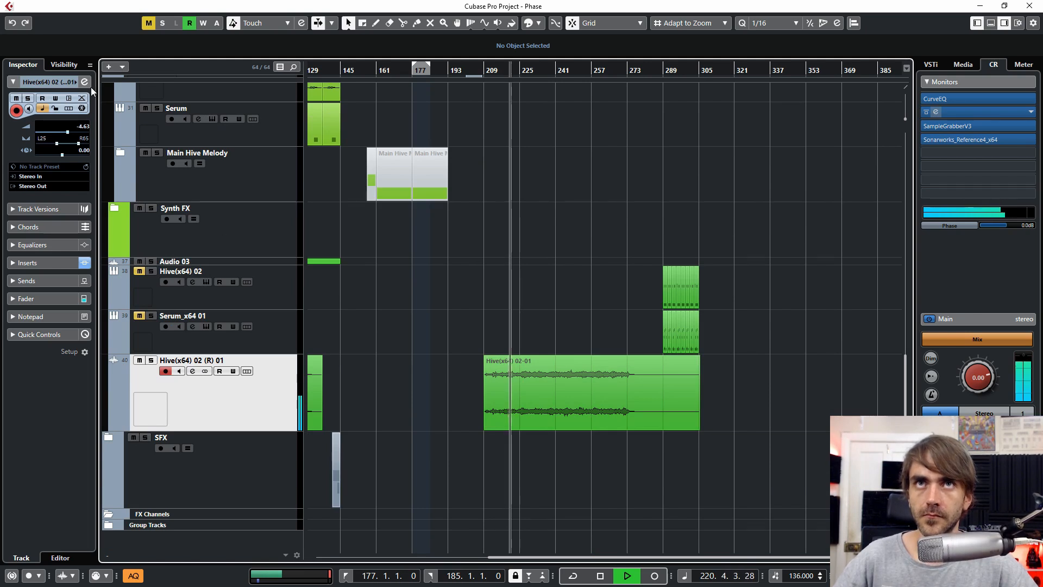
key("e")
key("space")
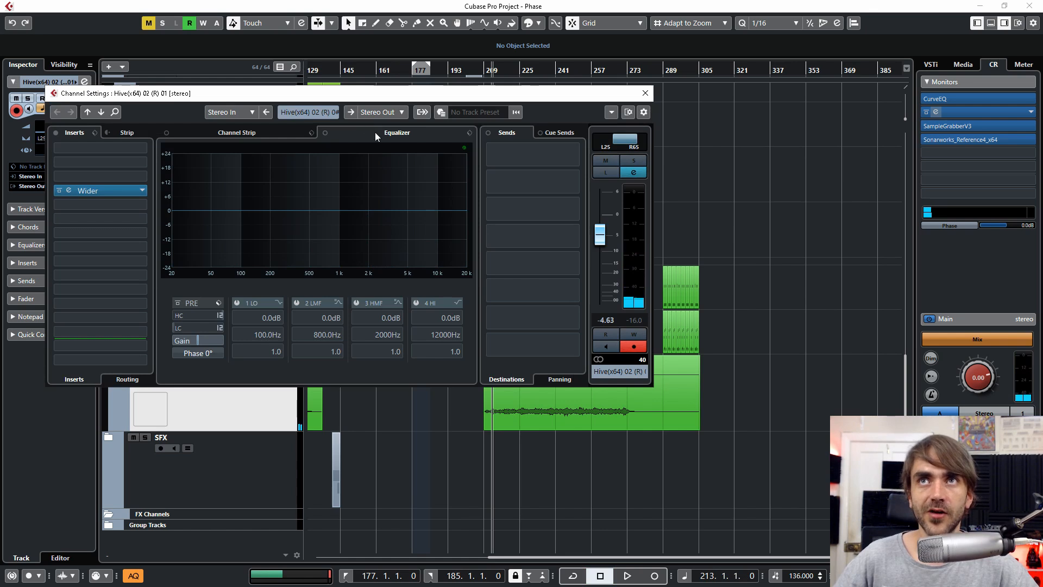
left_click(643, 335)
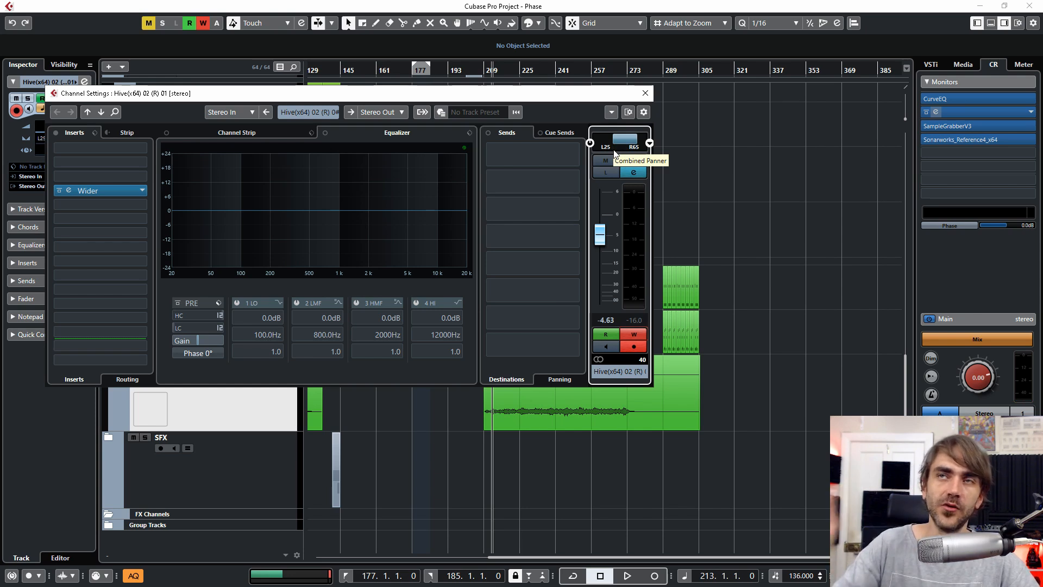
Step: Record combined panner automation widening Hive(x64) 02 (R) 01 to full L and R during playback, close its settings, disable automation writing and stop
key("space")
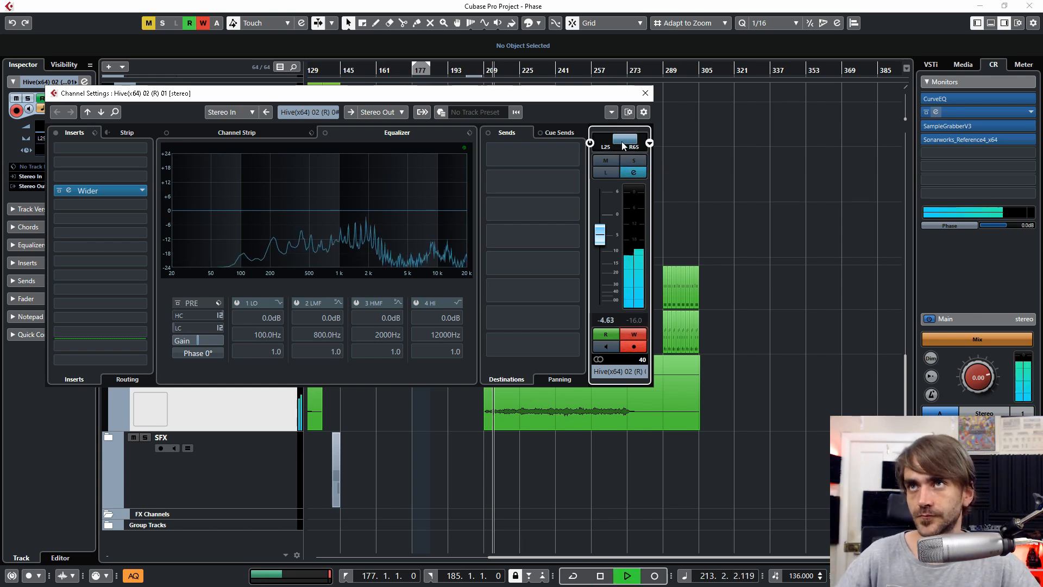
left_click_drag(622, 141, 611, 304)
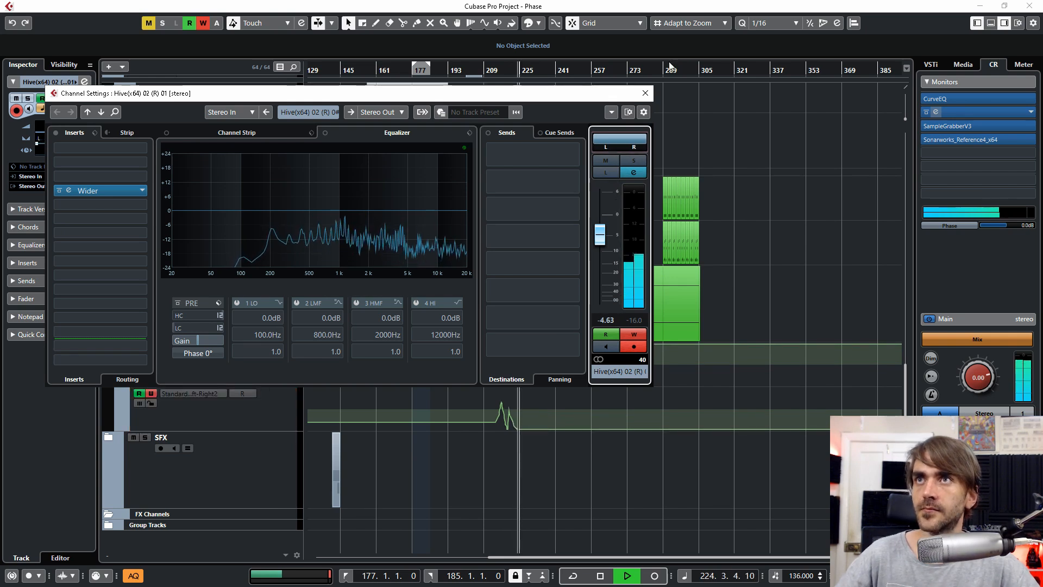
left_click(651, 99)
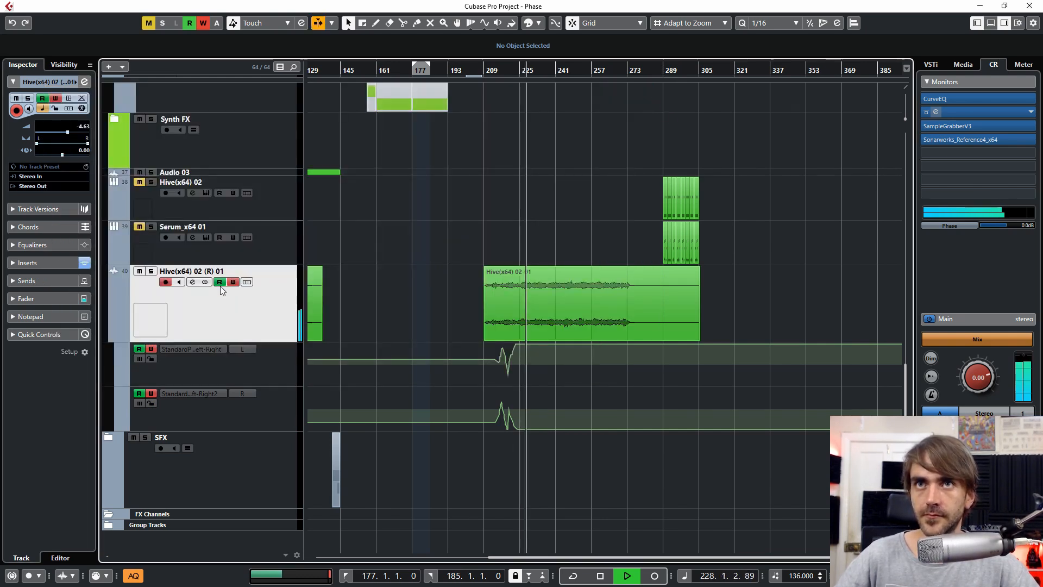
scroll(743, 284, "up", 5)
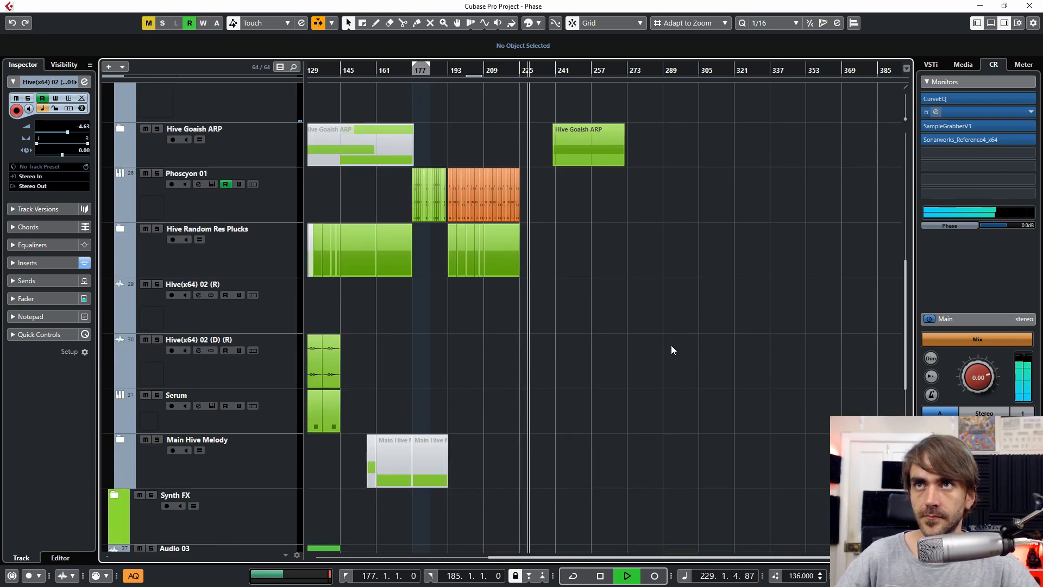
key("space")
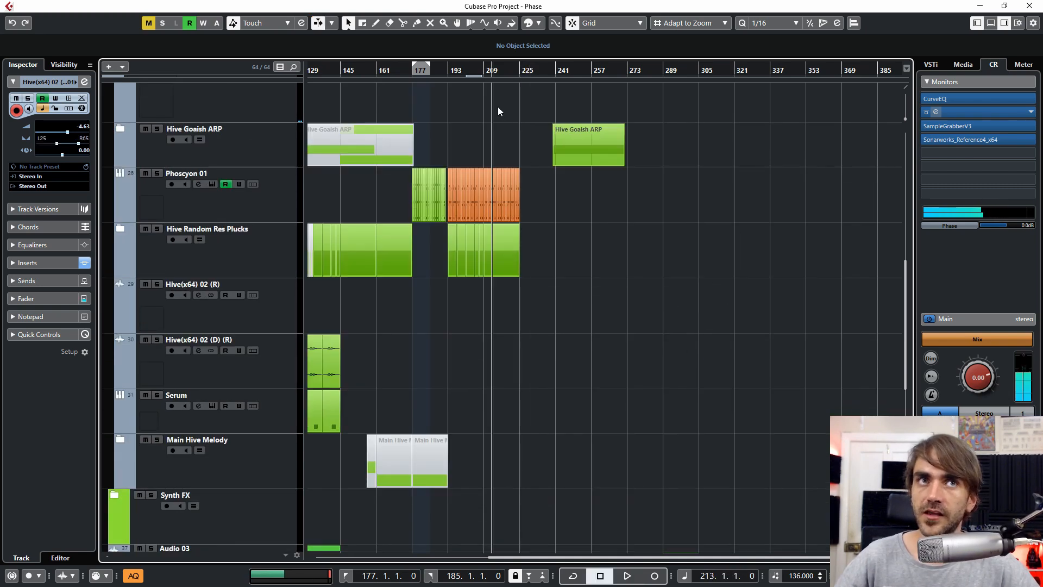
Step: Play back the Hive(x64) 02 (R) 01 panner automation from bar 213 and check the stereo width in LEVELS, closing the meter when done
scroll(503, 159, "up", 1)
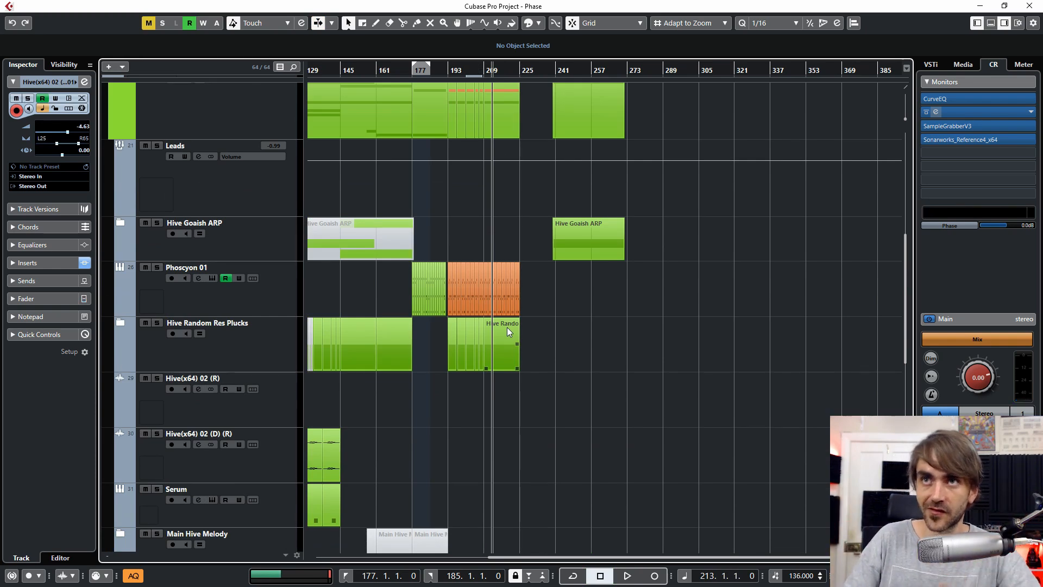
scroll(544, 311, "down", 5)
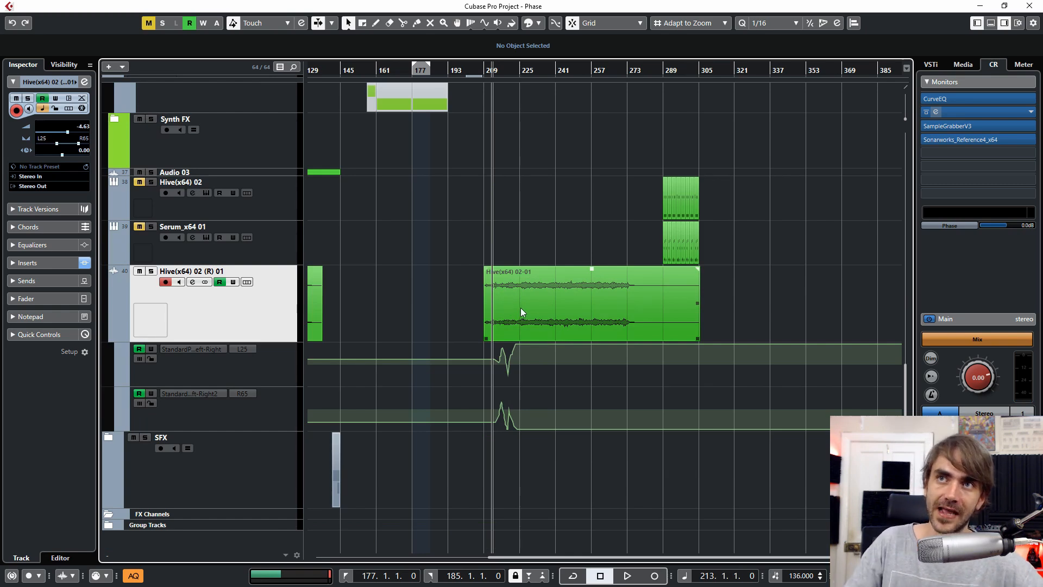
scroll(530, 356, "up", 2)
scroll(534, 361, "down", 2)
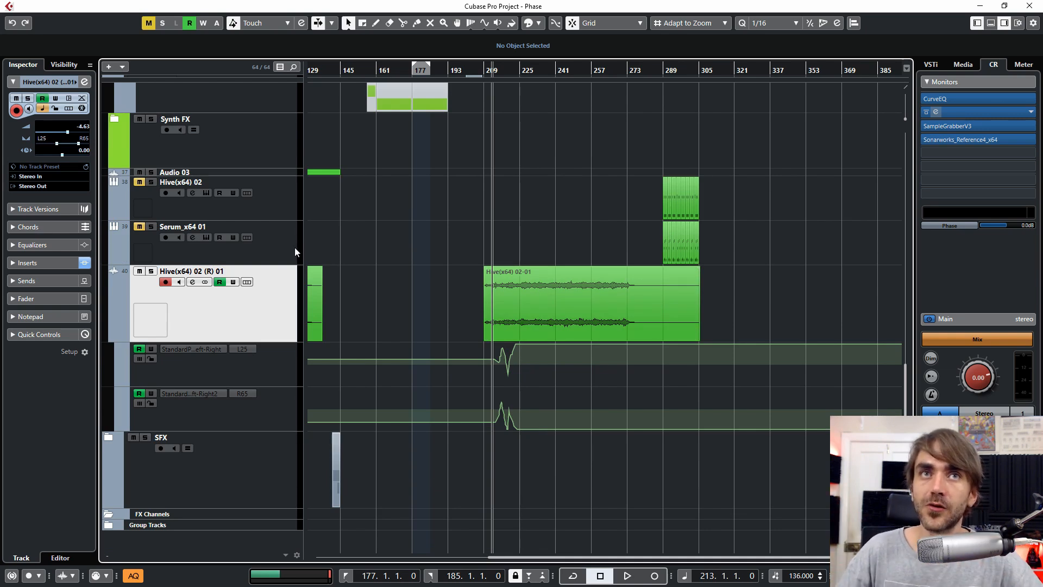
key("space")
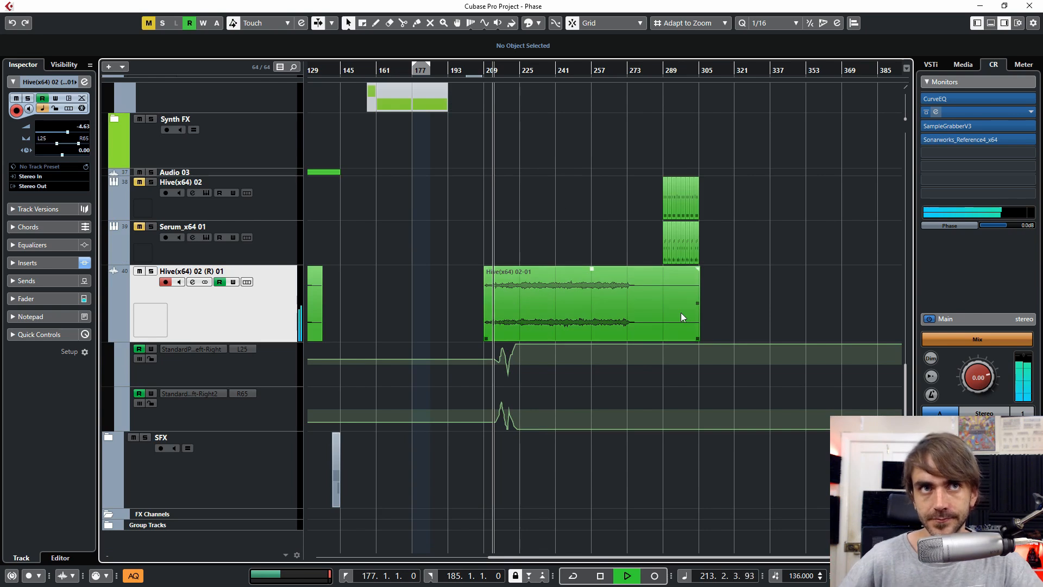
left_click(934, 112)
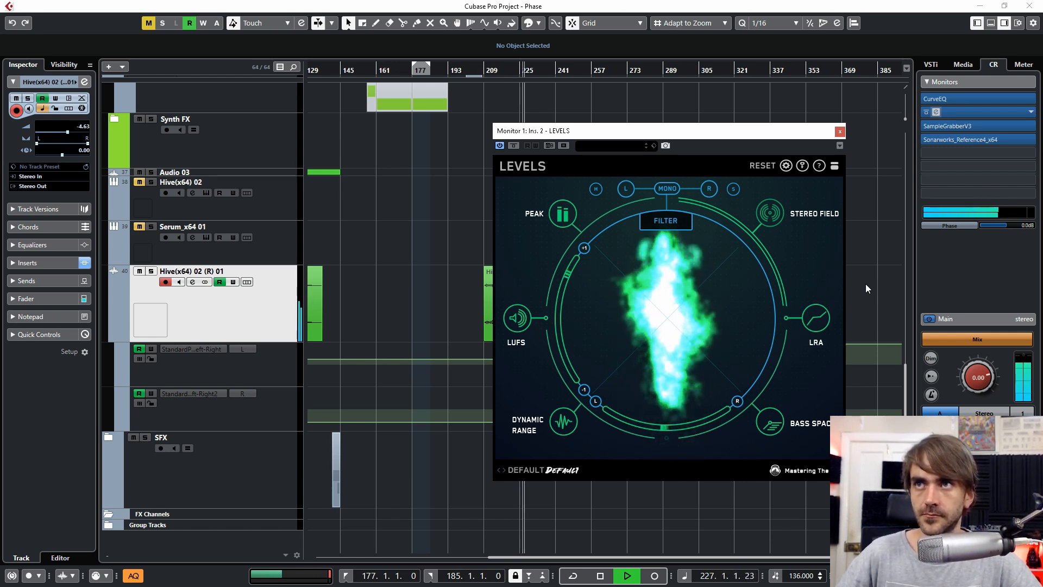
left_click(840, 131)
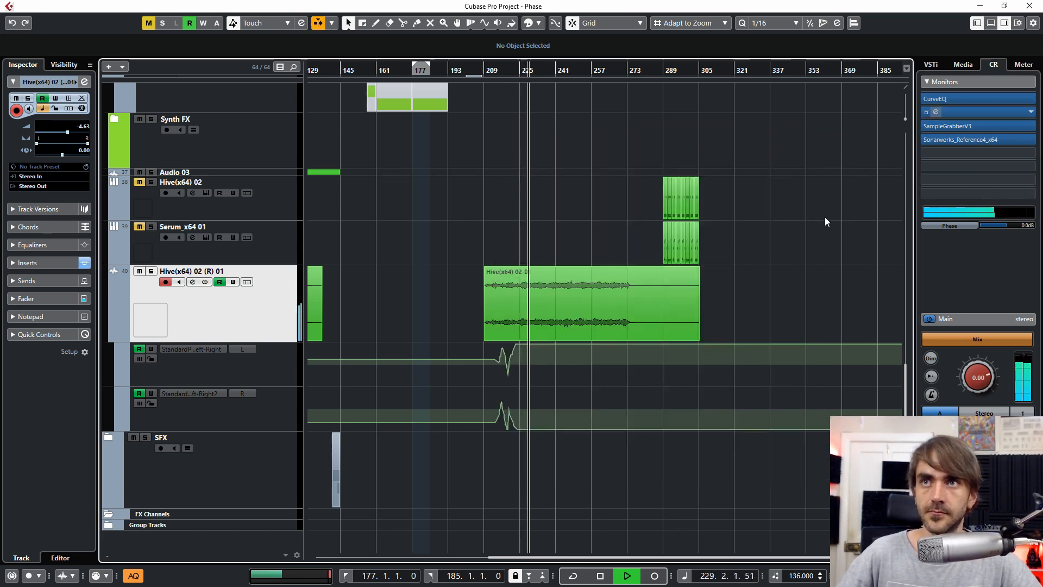
Step: Collapse the Synths folder to show only the main track folders across the arrangement, and stop playback
scroll(629, 235, "up", 2)
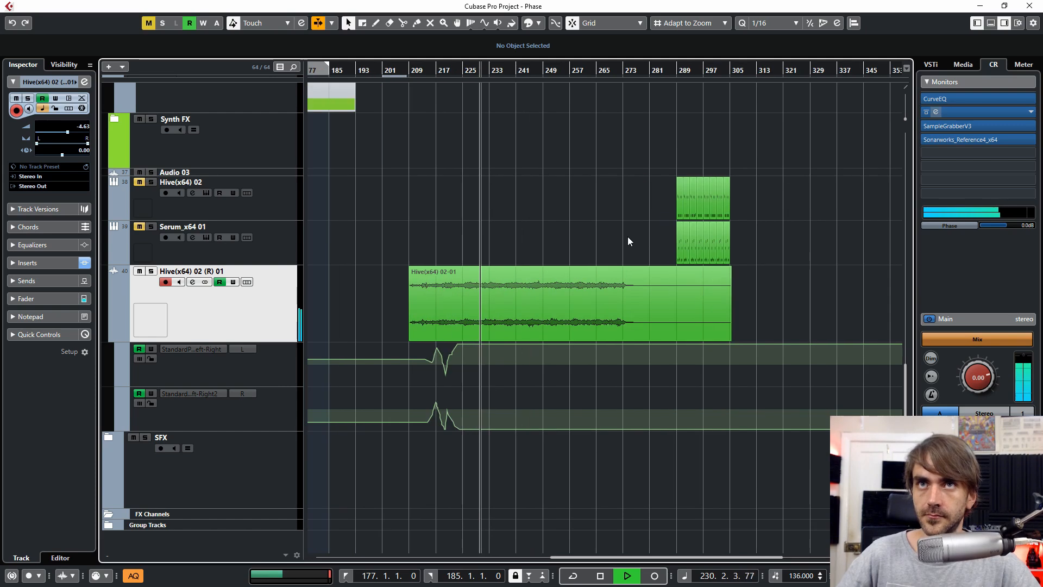
scroll(612, 237, "right", 2)
scroll(612, 237, "up", 10)
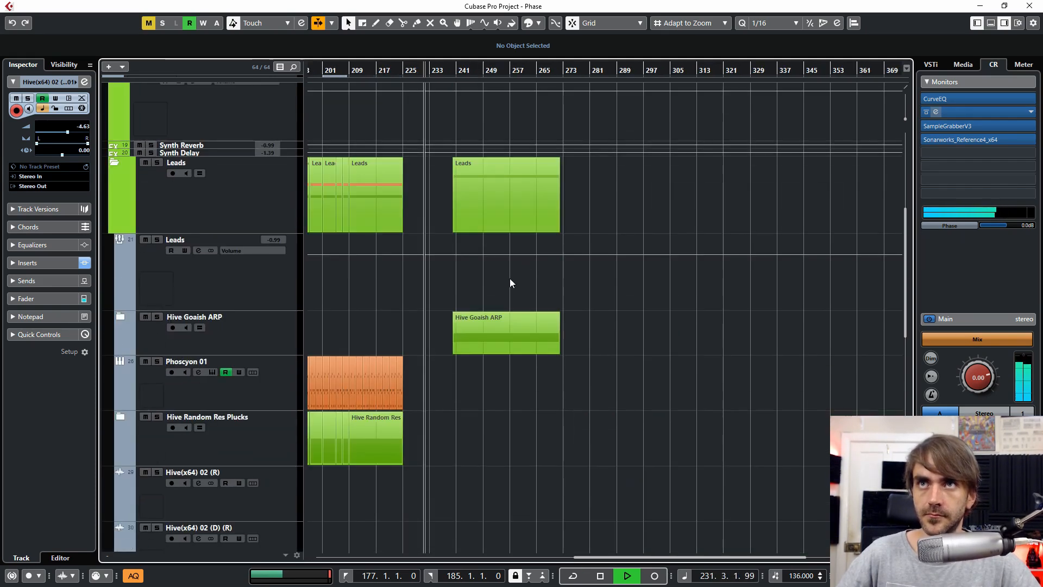
scroll(116, 162, "up", 5)
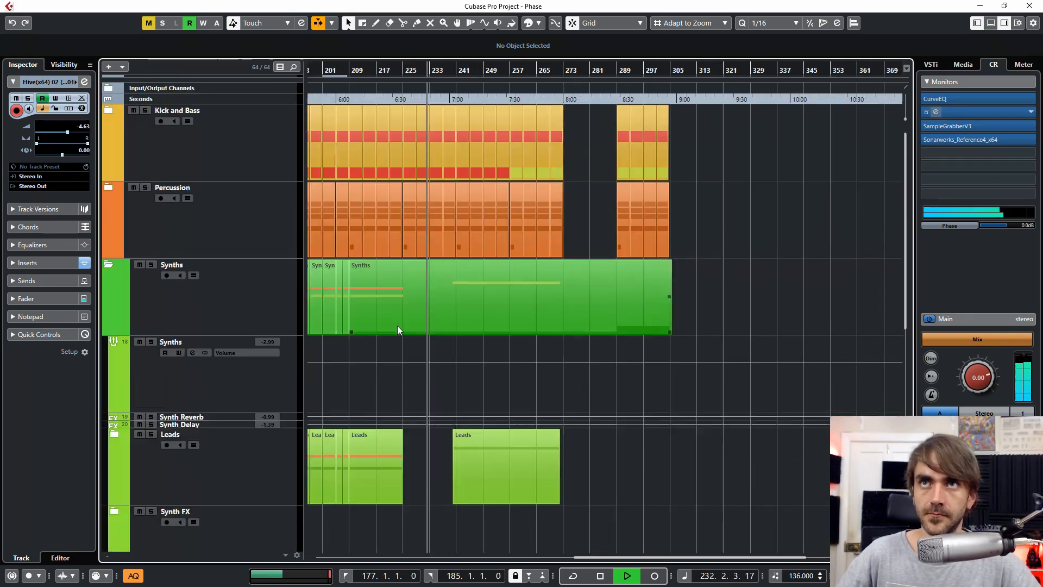
left_click(108, 266)
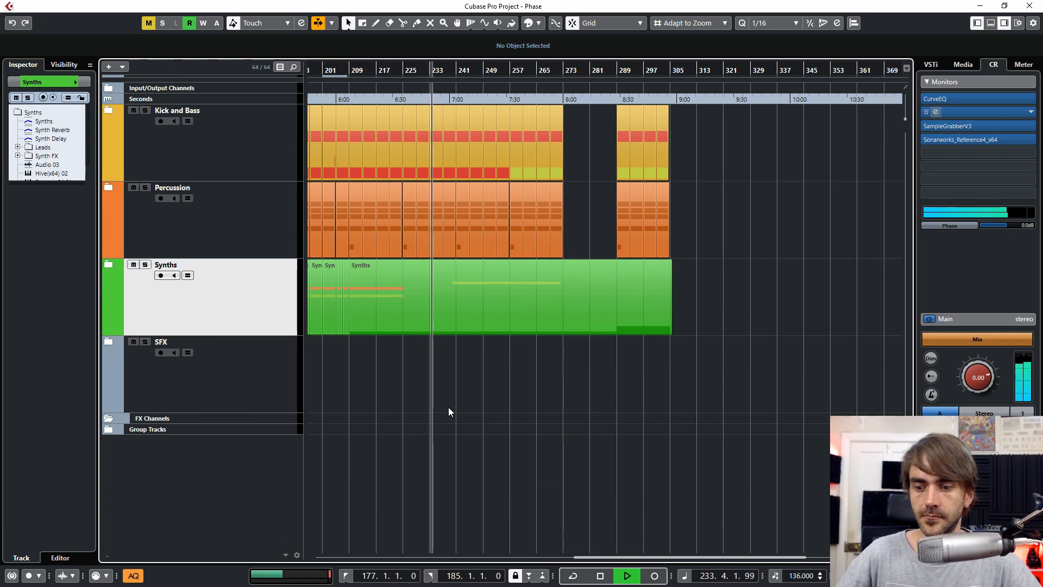
key("g")
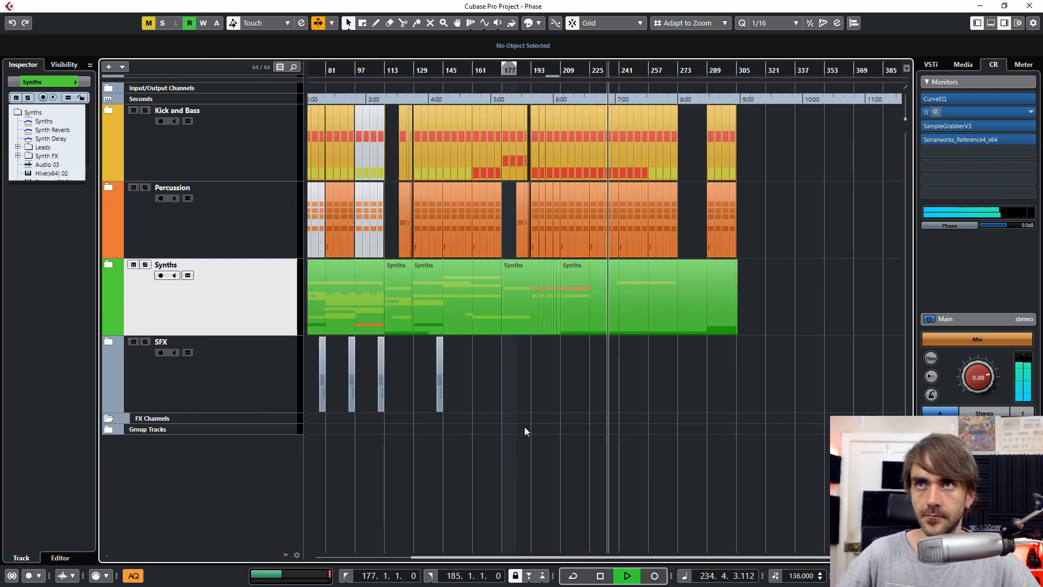
key("space")
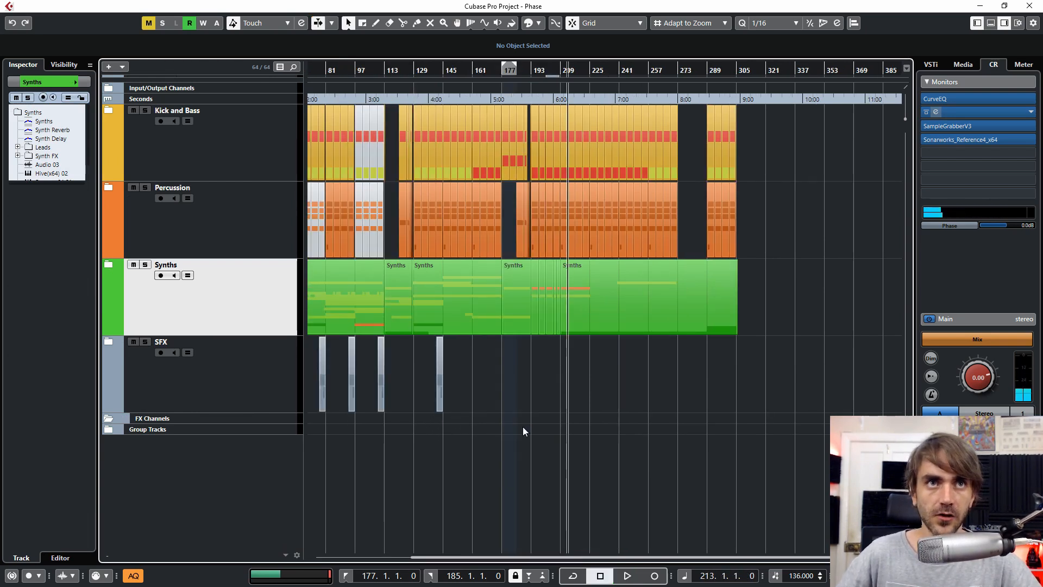